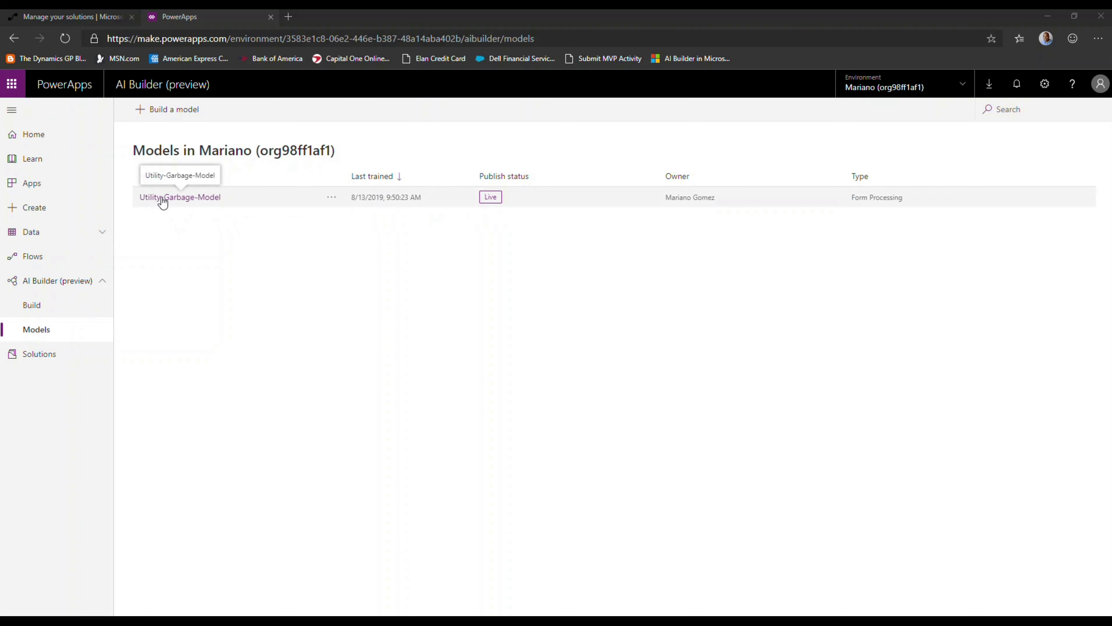
Step: Open the details of the Utility-Garbage-Model to review its published version
left_click(178, 200)
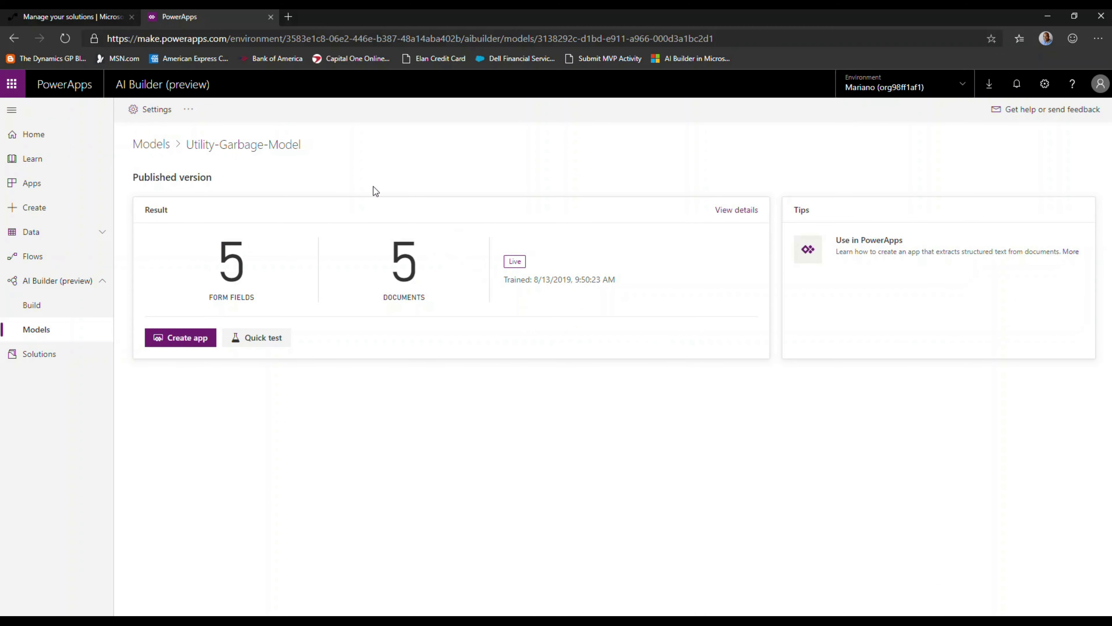
Step: Switch to Flow and create a solution named Utility-Form-Processing with CDS Default Publisher and version 1.0
left_click(93, 18)
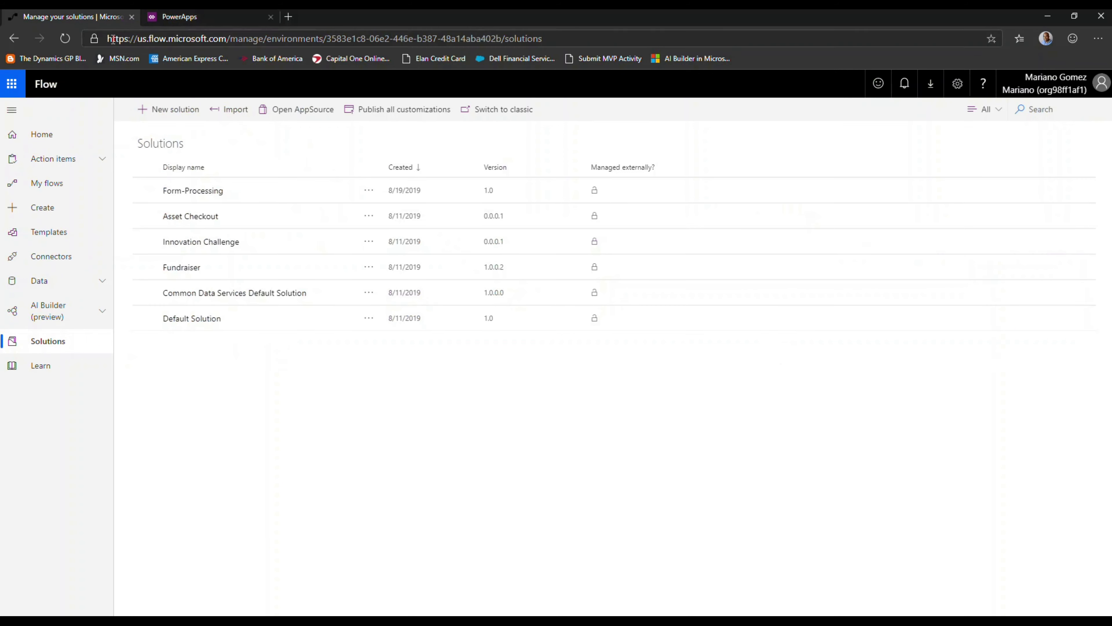
left_click(179, 113)
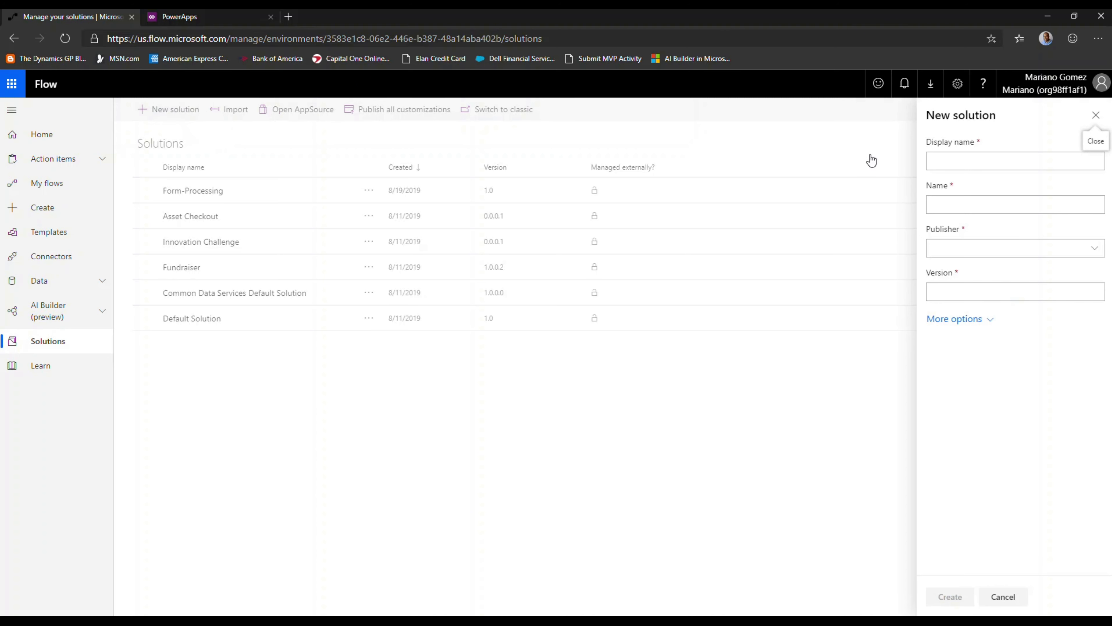
left_click(940, 161)
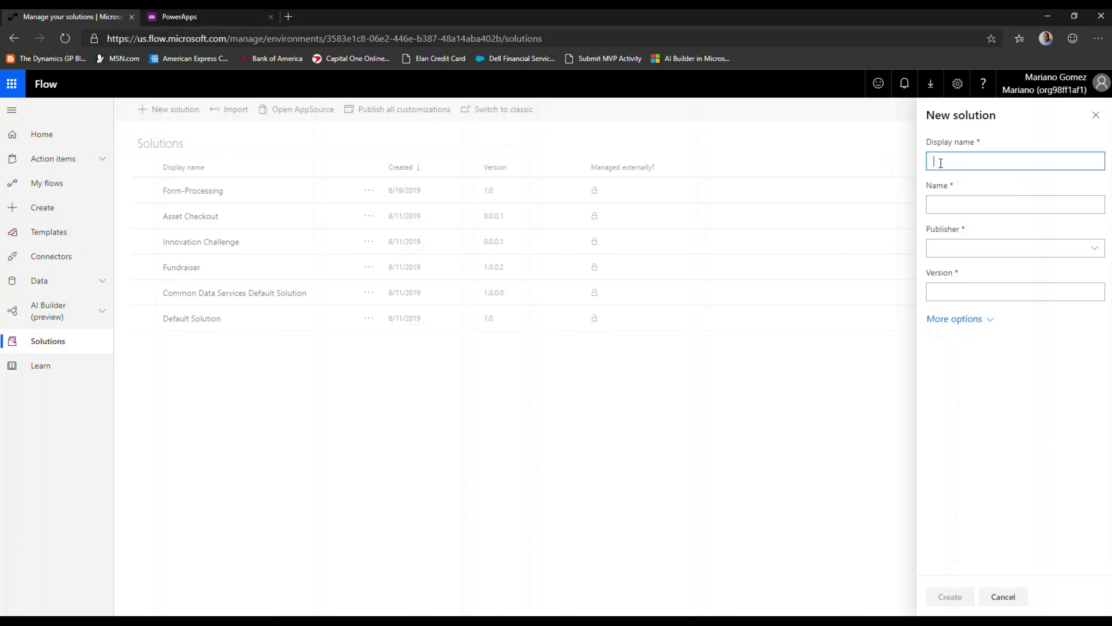
type("Utility-Form-Processing")
left_click(978, 252)
left_click(979, 286)
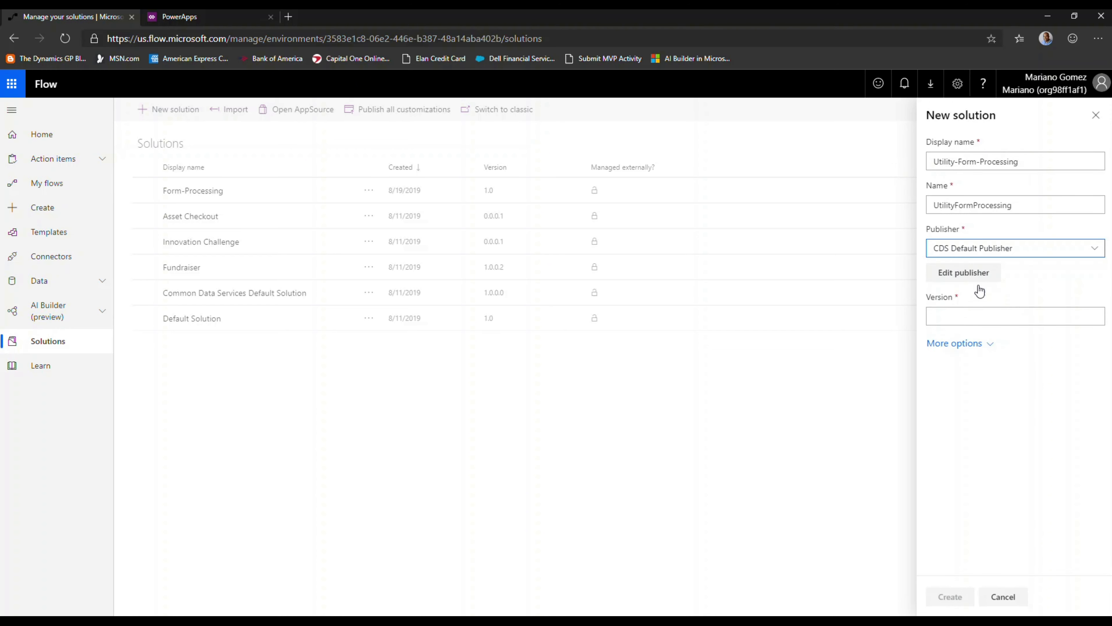
left_click(966, 314)
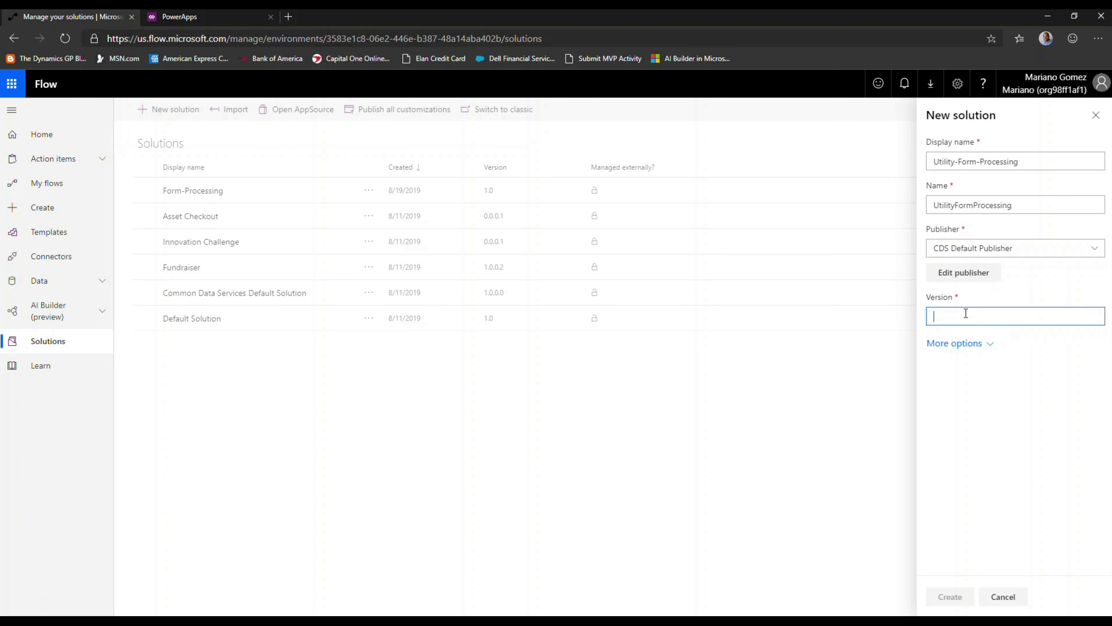
type("1.0")
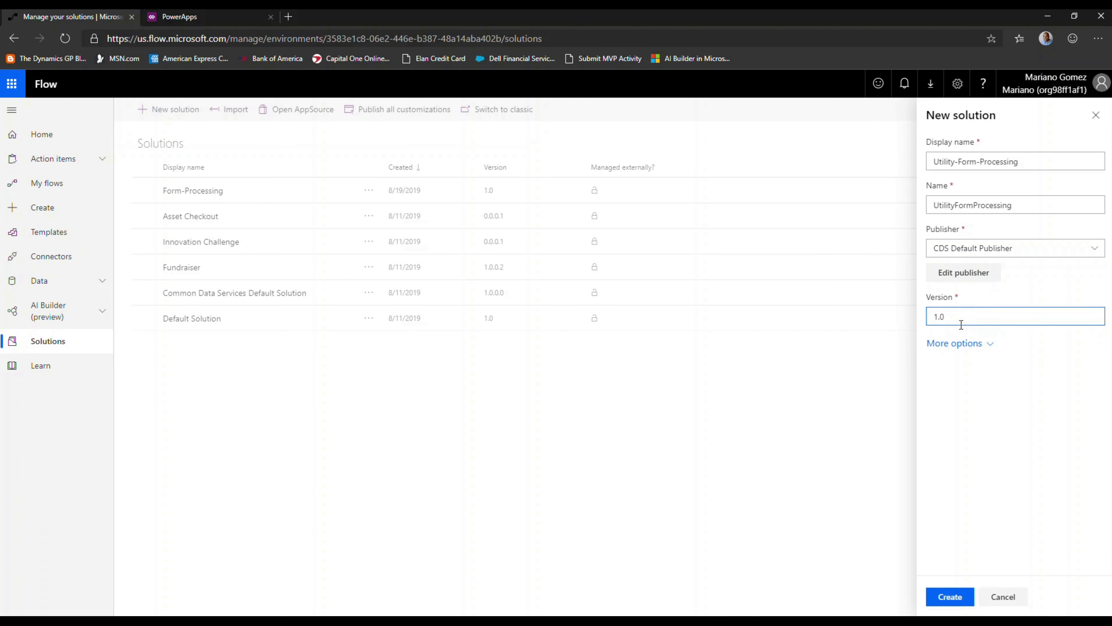
left_click(950, 597)
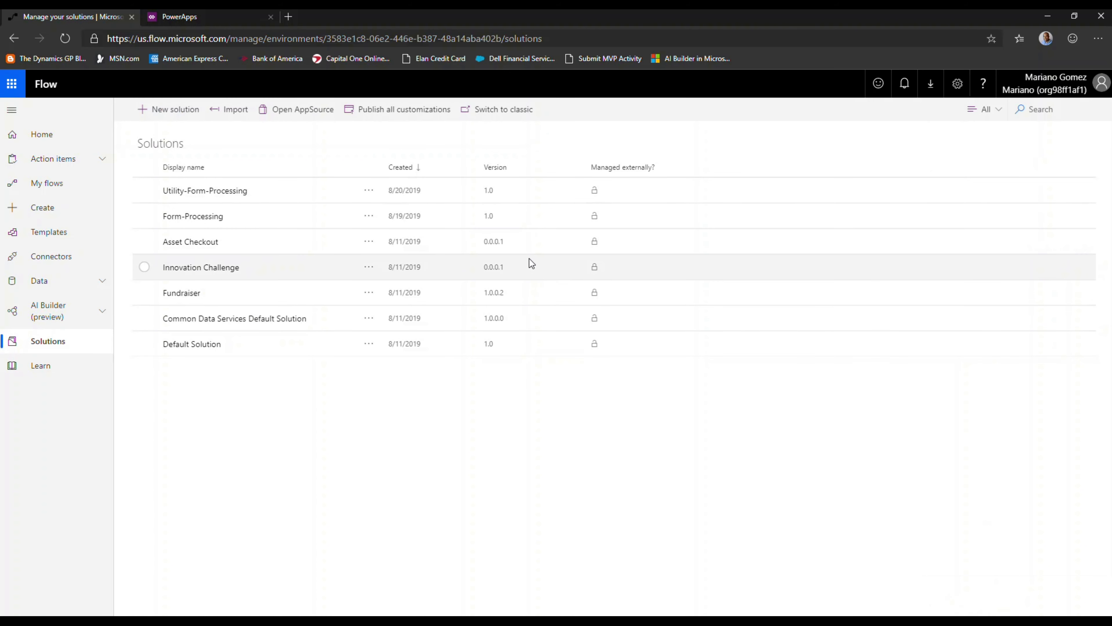
Step: Create a new flow inside the Utility-Form-Processing solution, using the "Manually trigger a flow" trigger
left_click(227, 192)
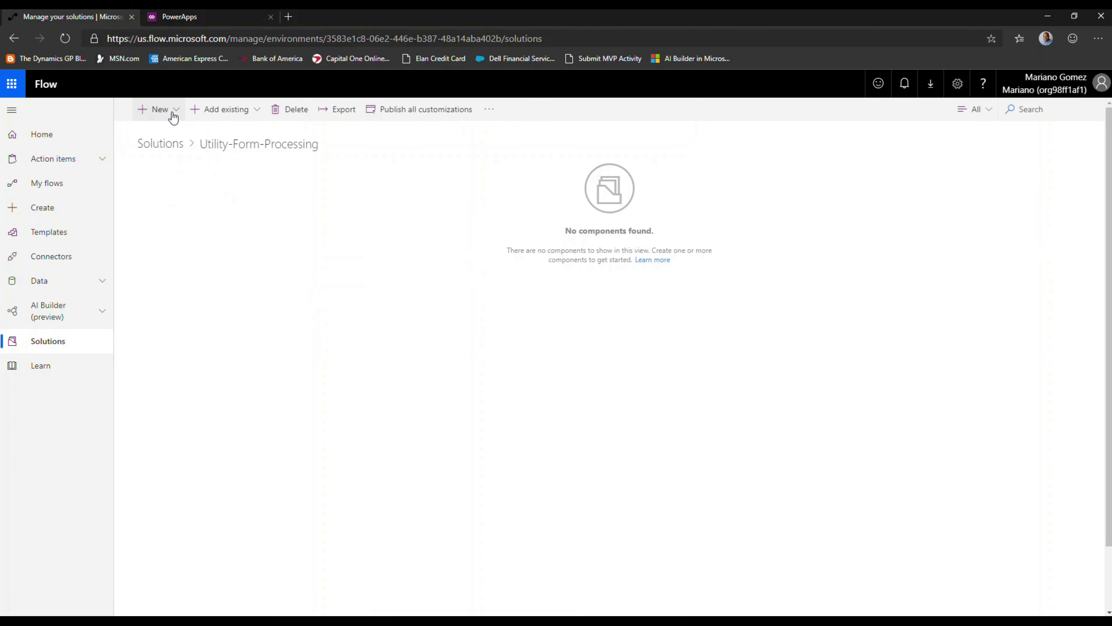
left_click(169, 111)
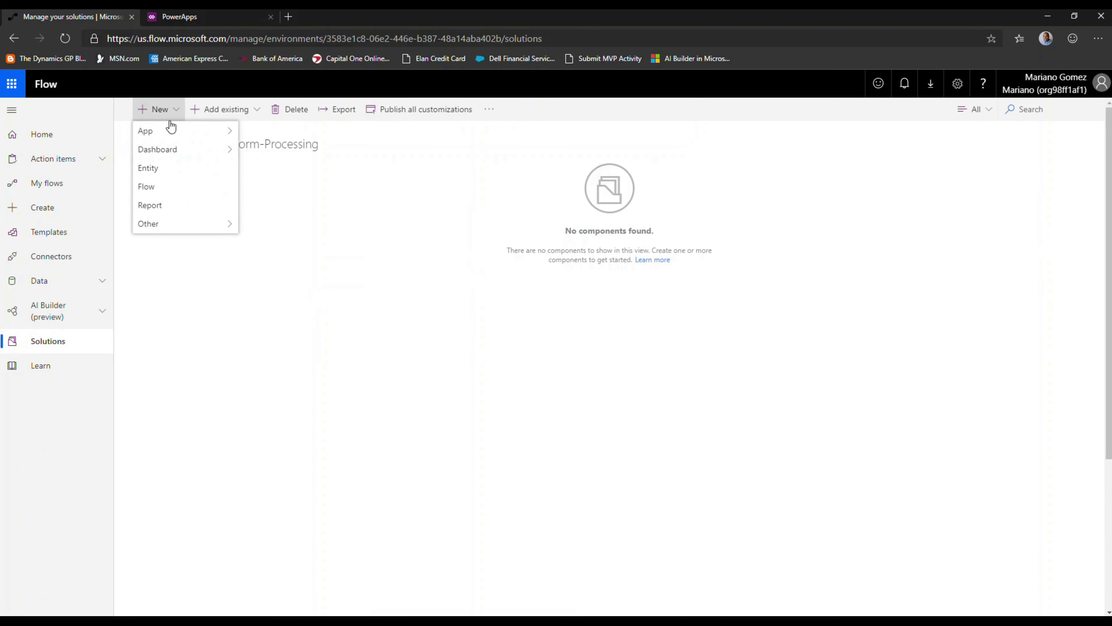
left_click(159, 186)
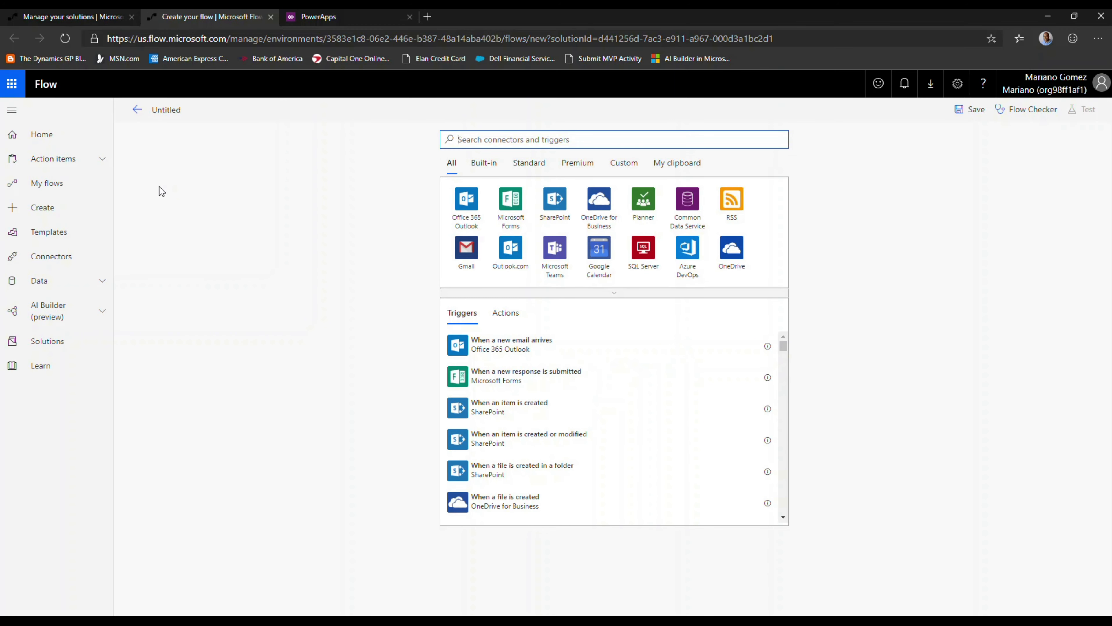
type("Manuall")
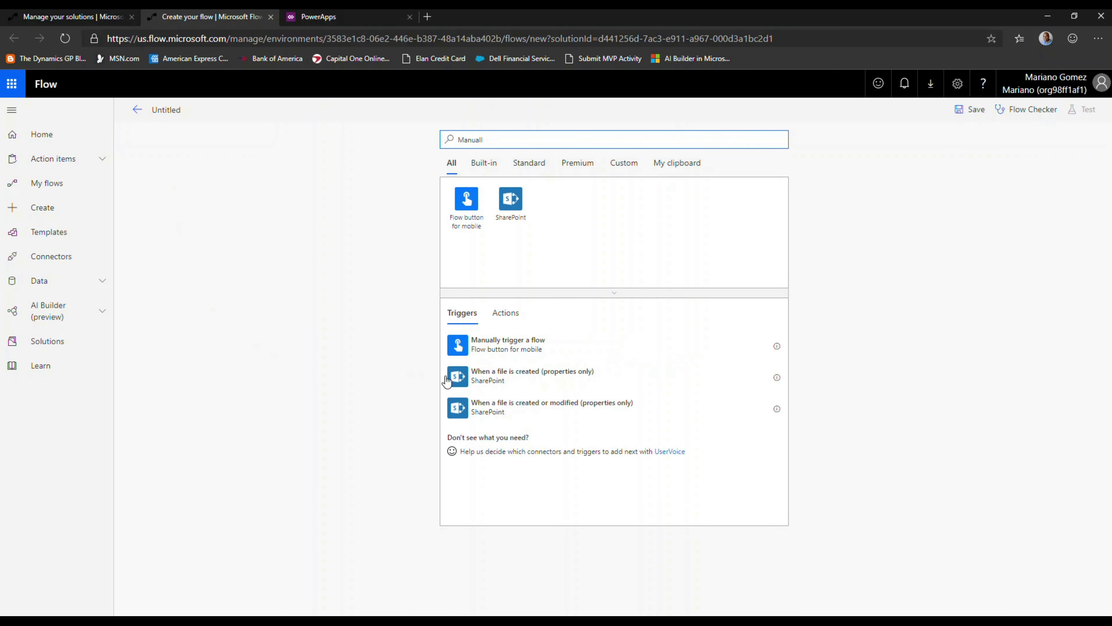
left_click(494, 352)
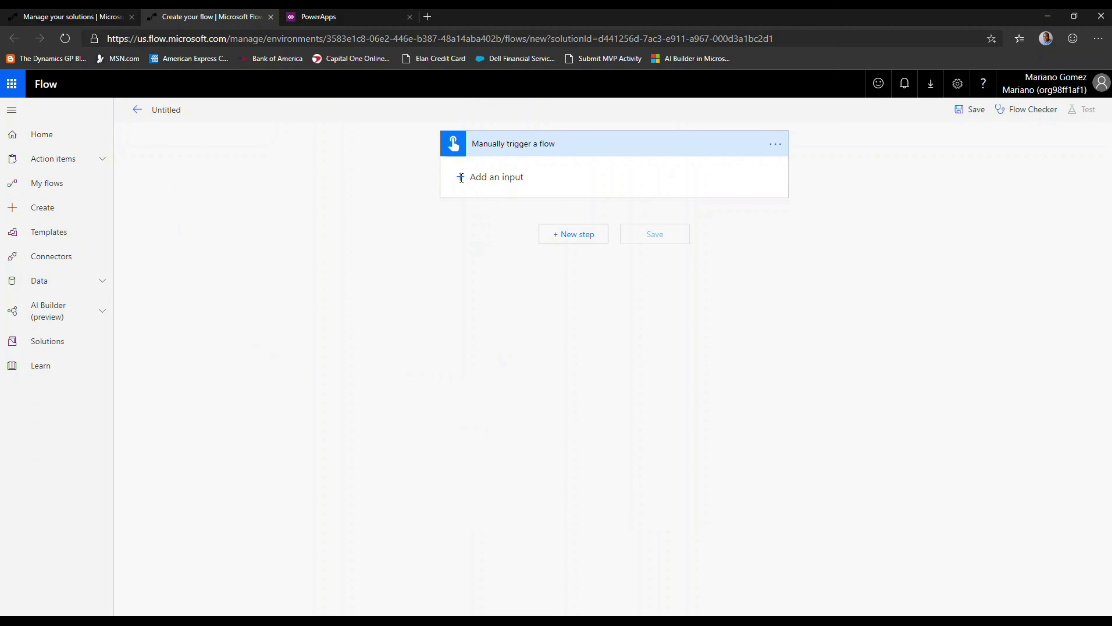
Step: Add a file-type input to the manual trigger and name it File
left_click(482, 177)
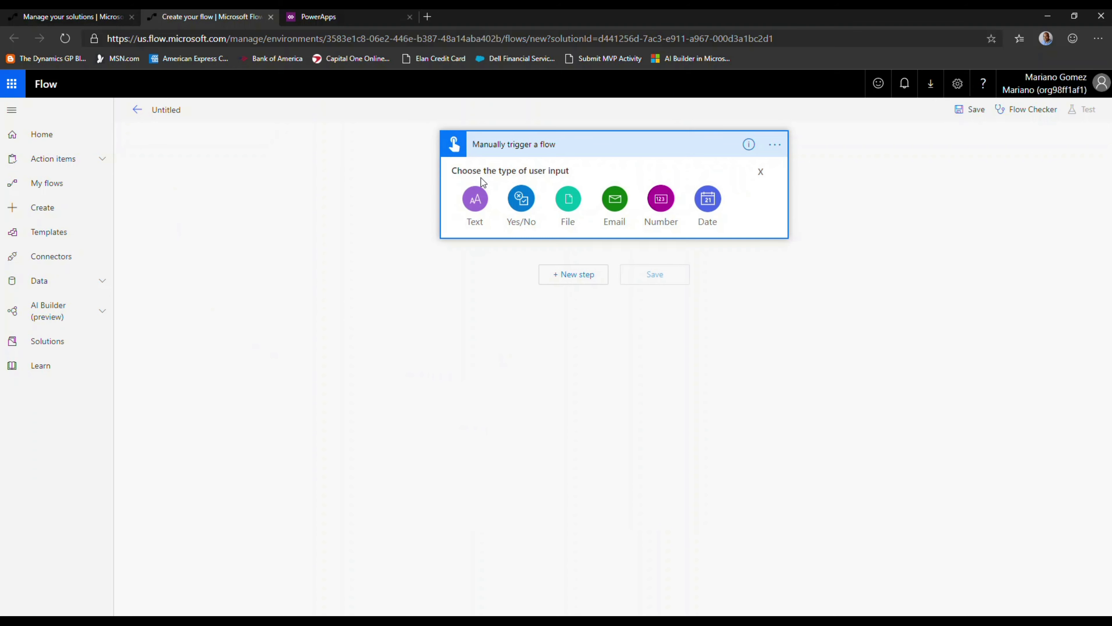
left_click(573, 200)
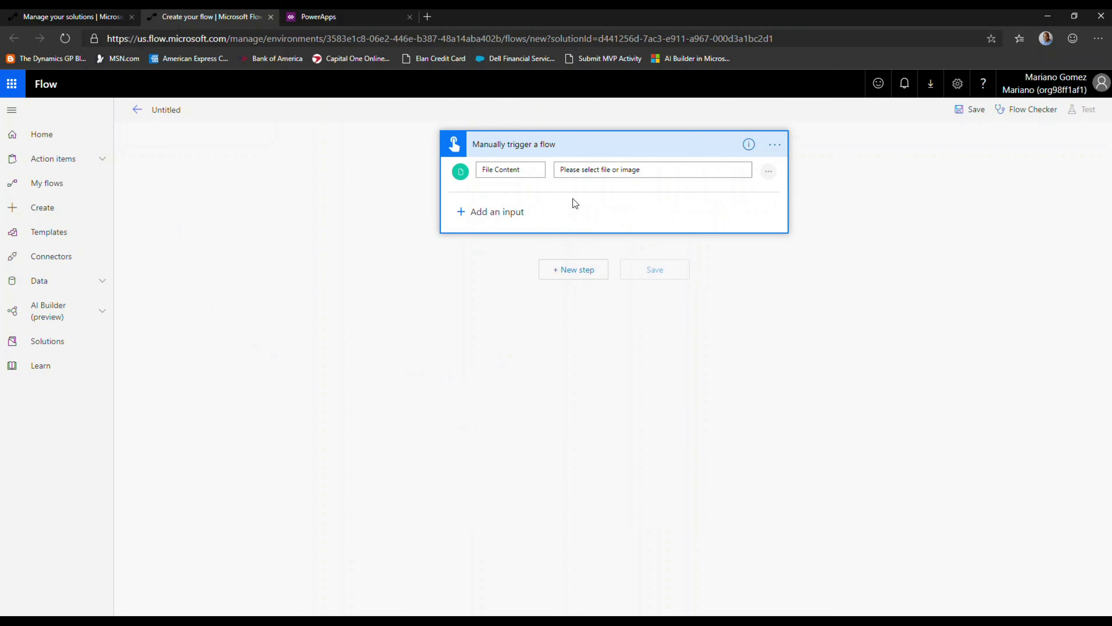
left_click_drag(521, 169, 438, 168)
type("File")
key("Tab")
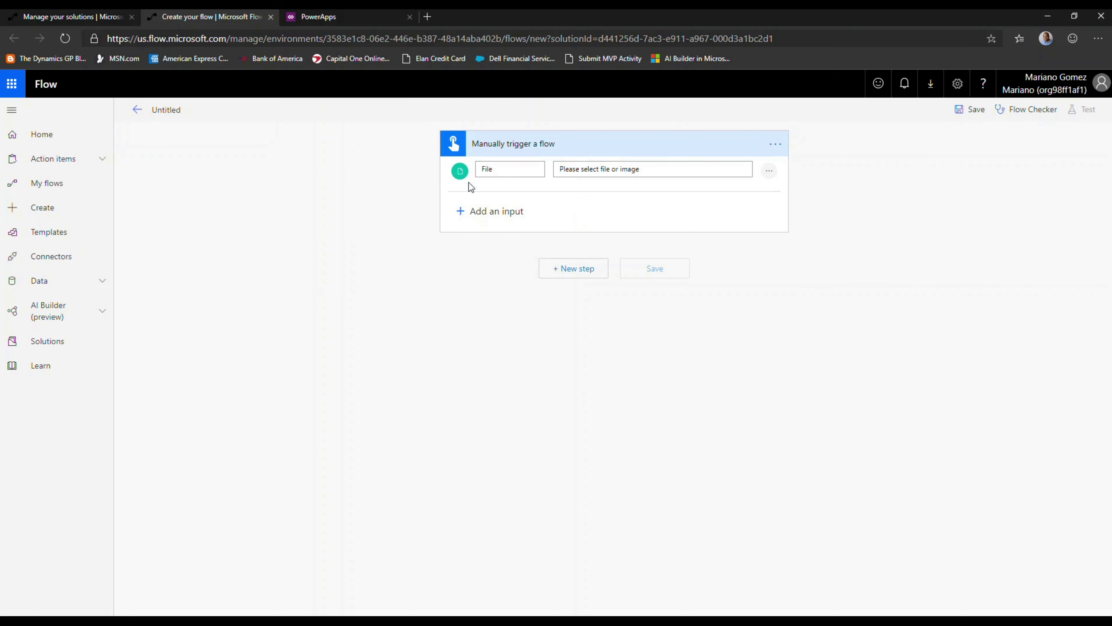
Step: Add the Predict action from Common Data Service (current environment) after the trigger and rename it Process Form
left_click(558, 268)
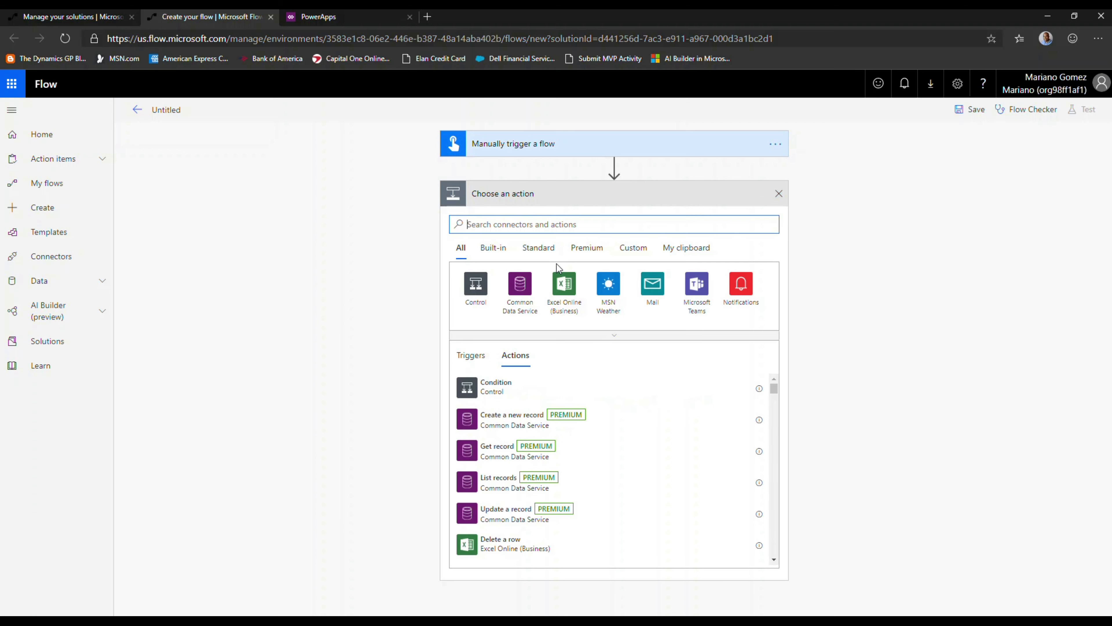
type("Predict")
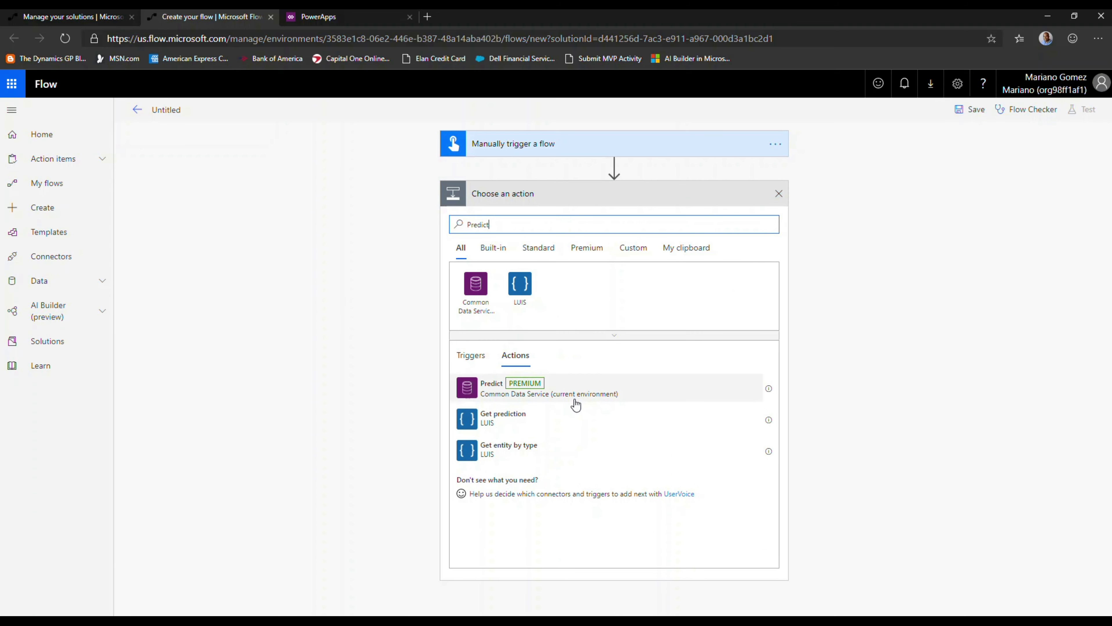
left_click(577, 403)
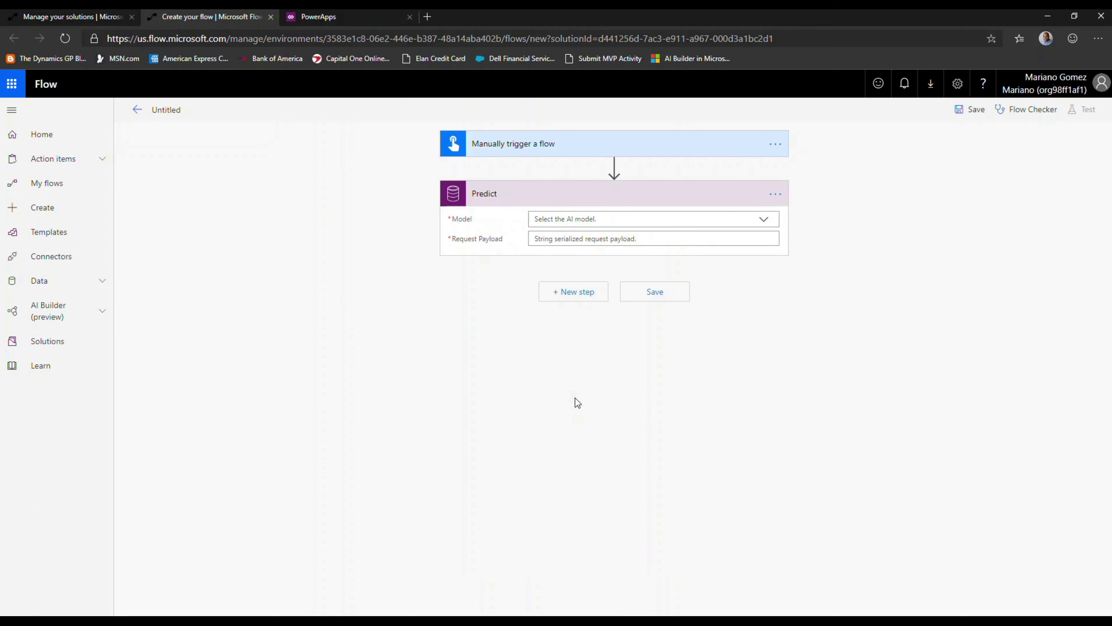
left_click(777, 198)
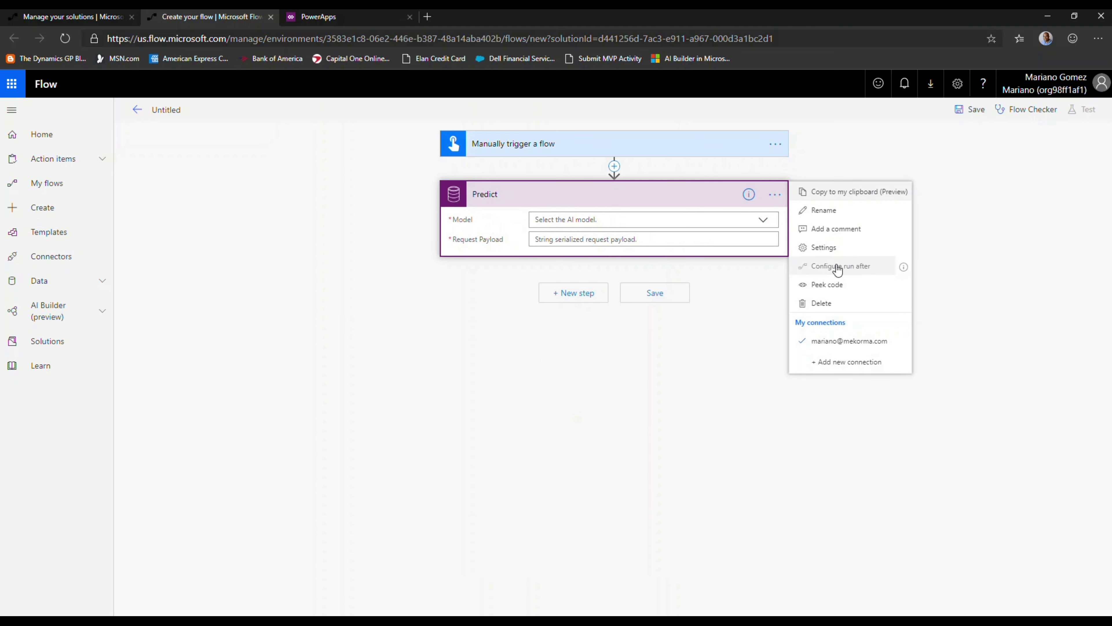
left_click(836, 218)
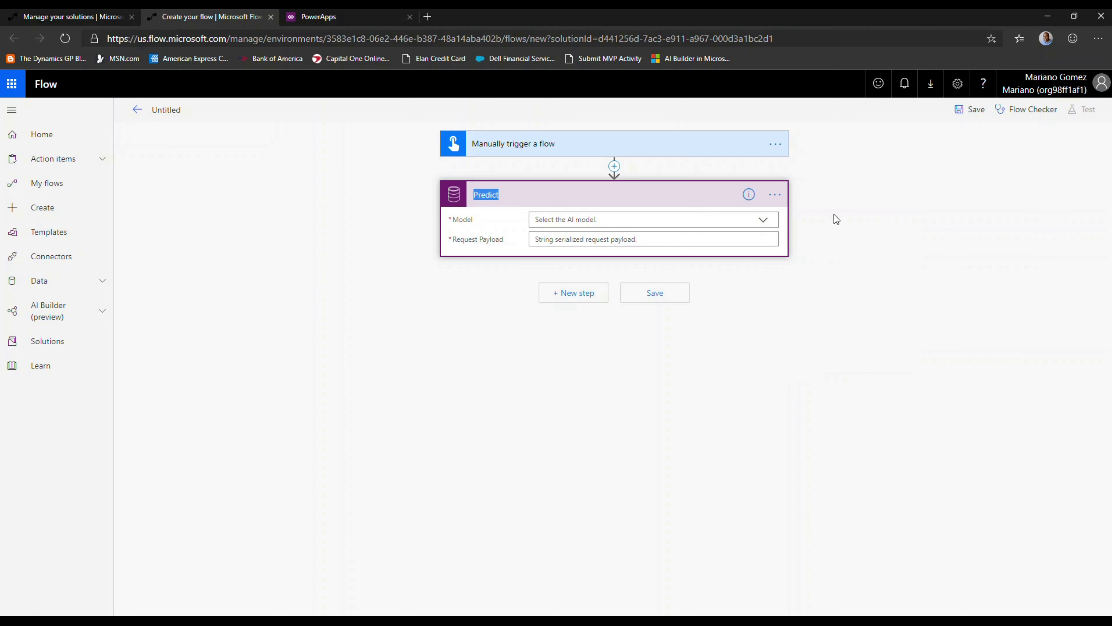
type("Process Form")
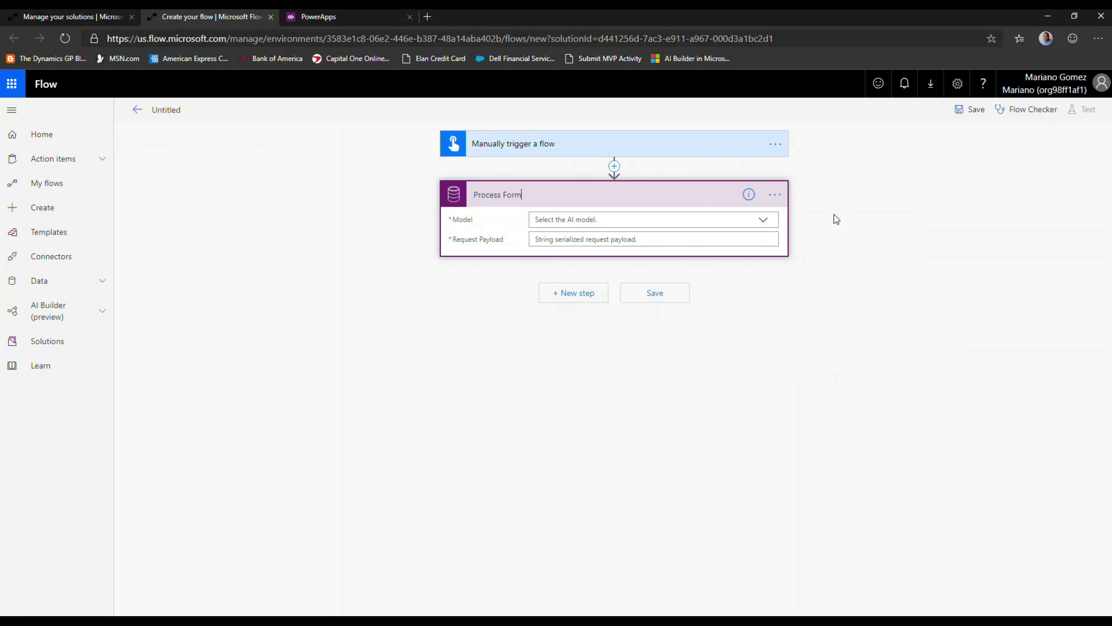
Step: Set the Process Form model to Utility-Garbage-Model and its request payload to { "base64Encoded": "EXPRESSION", "mimeType": "image/jpeg" }
left_click(763, 222)
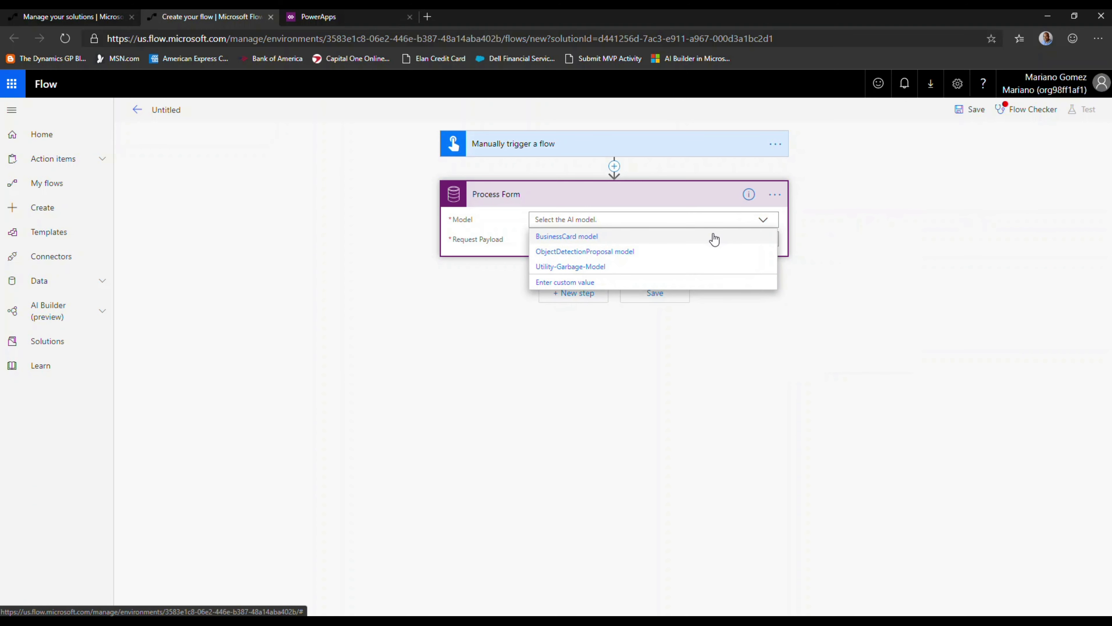
left_click(594, 272)
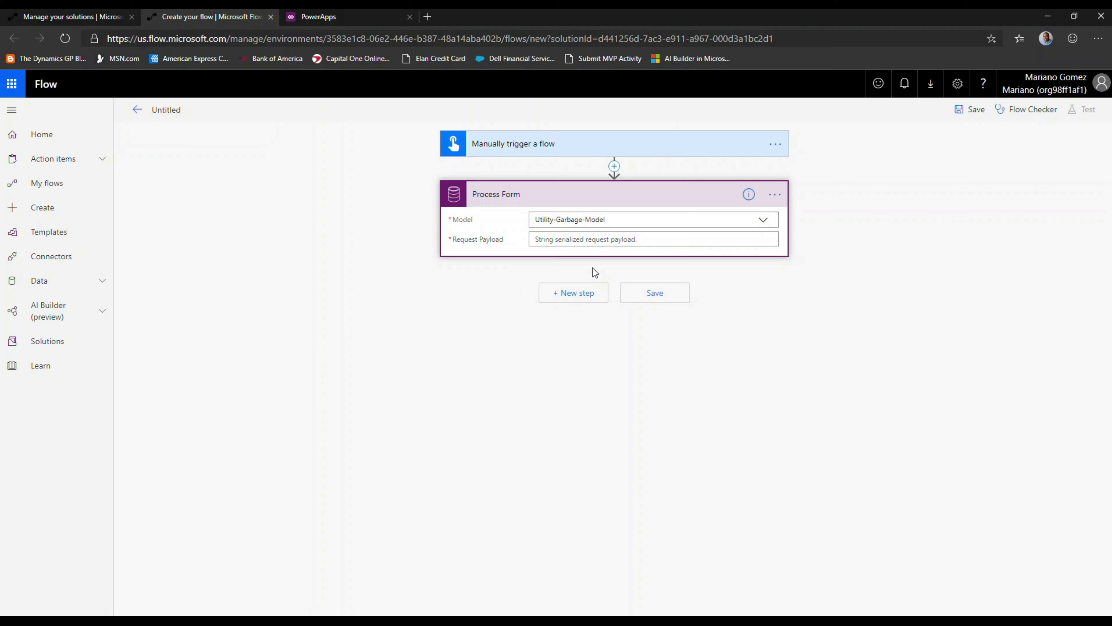
left_click(549, 239)
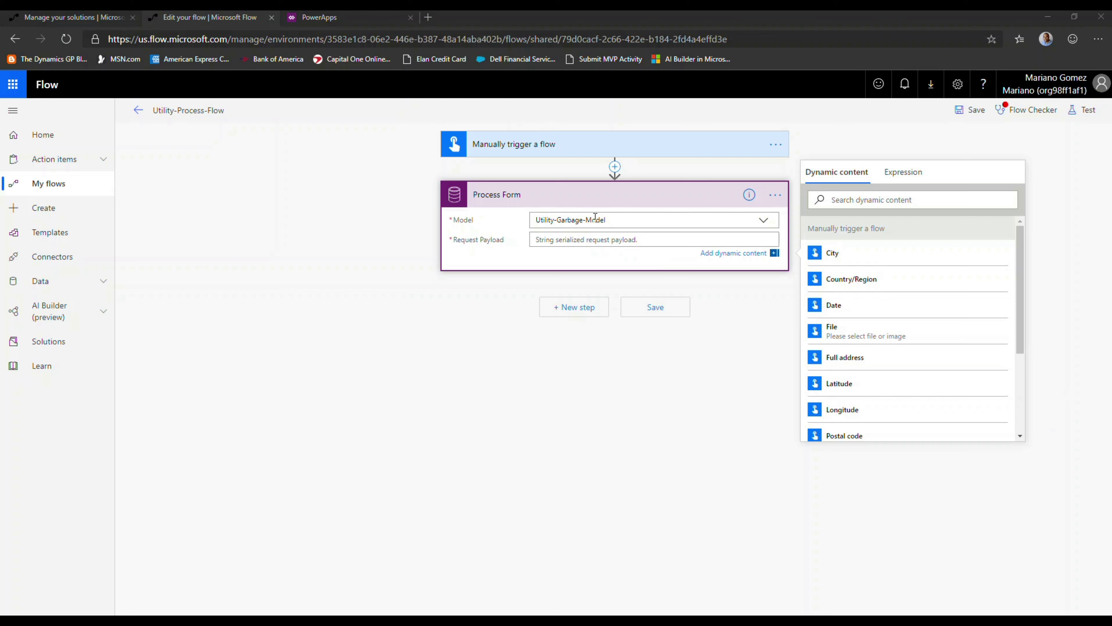
type("{   \"base64Encoded\": \"EXPRESSION\",   \"mimeType\": \"image/jpeg\" }")
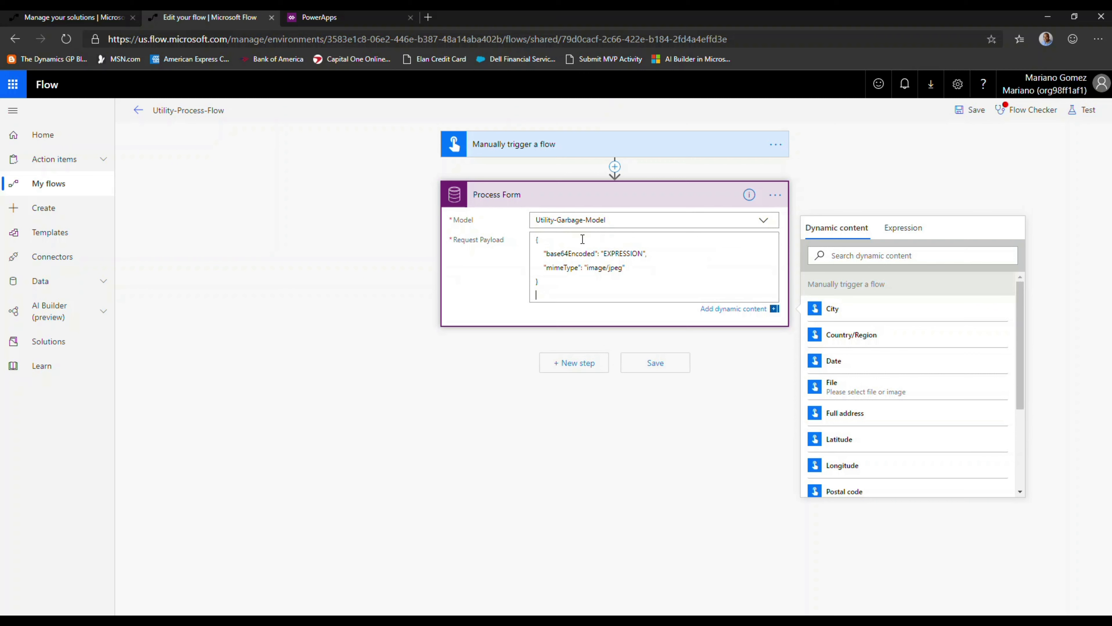
Step: Replace the EXPRESSION placeholder in the request payload with the expression string(triggerBody()?['file']?['contentBytes'])
double_click(625, 254)
key("alt+Tab")
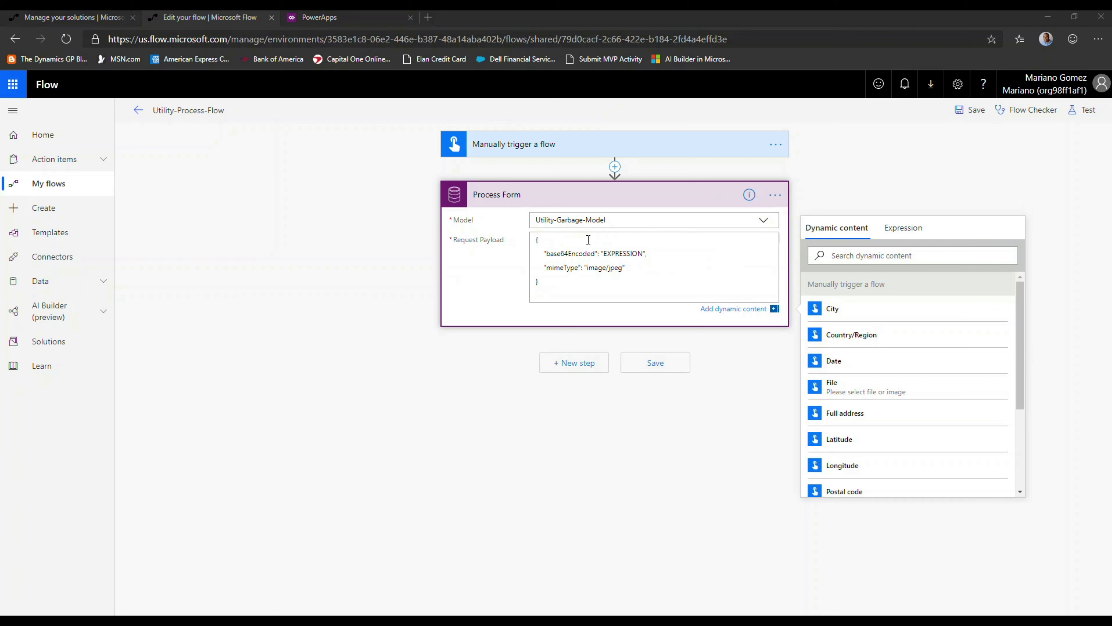
double_click(618, 253)
left_click(903, 228)
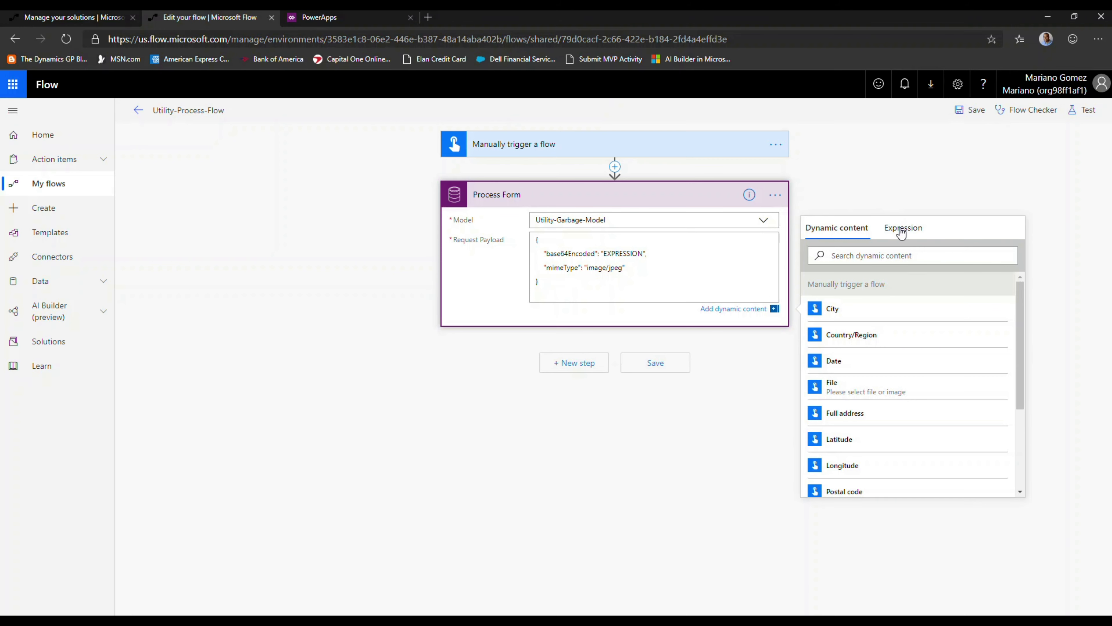
key("ctrl+v")
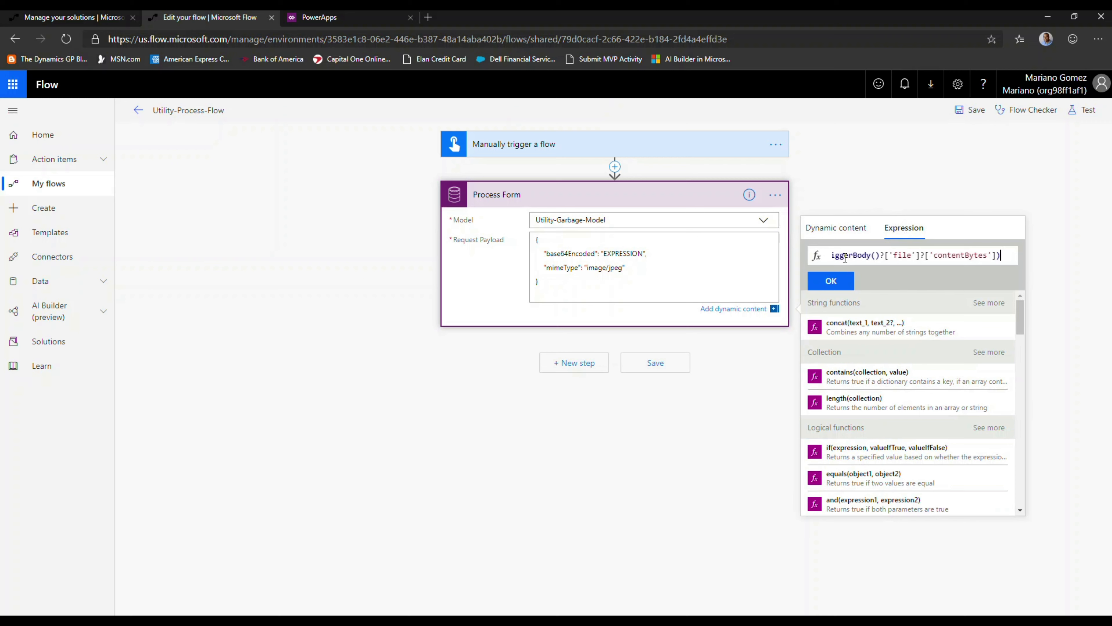
key("Home")
key("shift+Right")
key("shift+Right")
key("shift+Right")
key("shift+Right")
key("shift+Right")
key("shift+Right")
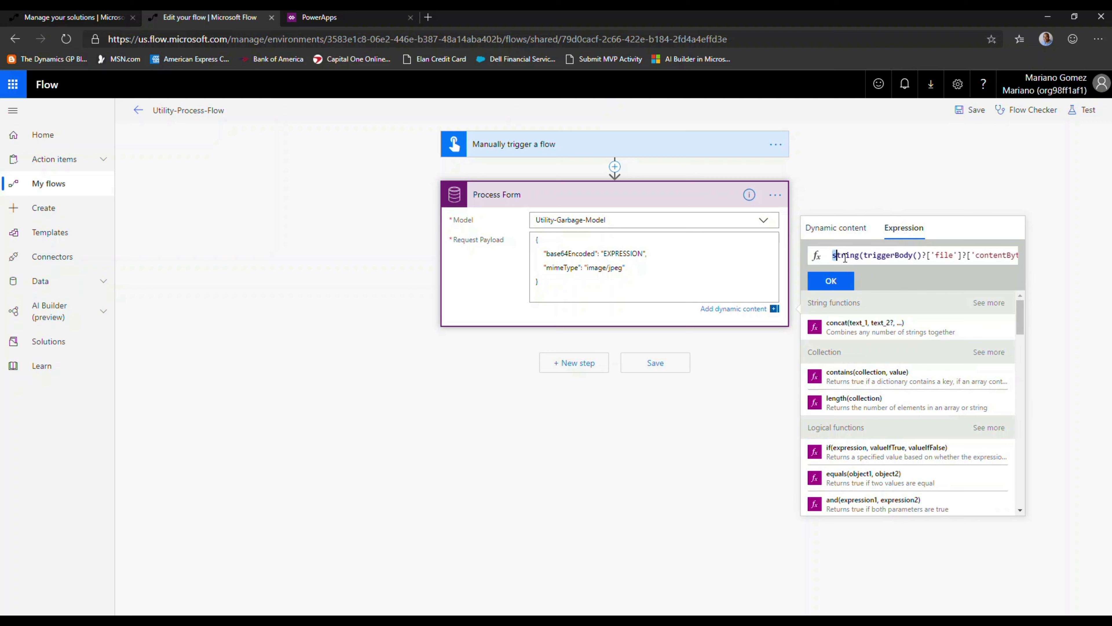
key("Right")
key("Right")
key("shift+Right")
key("shift+Right")
key("shift+Right")
key("shift+Right")
key("shift+Right")
key("shift+Right")
key("shift+Right")
key("shift+Right")
key("shift+Right")
key("shift+Right")
key("shift+Right")
key("shift+Right")
key("shift+Right")
key("shift+Right")
key("shift+Right")
key("shift+Right")
key("shift+Right")
key("shift+Right")
key("shift+Right")
key("shift+Right")
key("shift+Right")
key("shift+Right")
key("shift+Right")
key("shift+Right")
key("shift+Right")
key("shift+Right")
key("shift+Right")
key("shift+Right")
key("shift+Right")
key("shift+Right")
key("shift+Right")
key("shift+Right")
key("shift+Right")
key("shift+Right")
key("shift+Right")
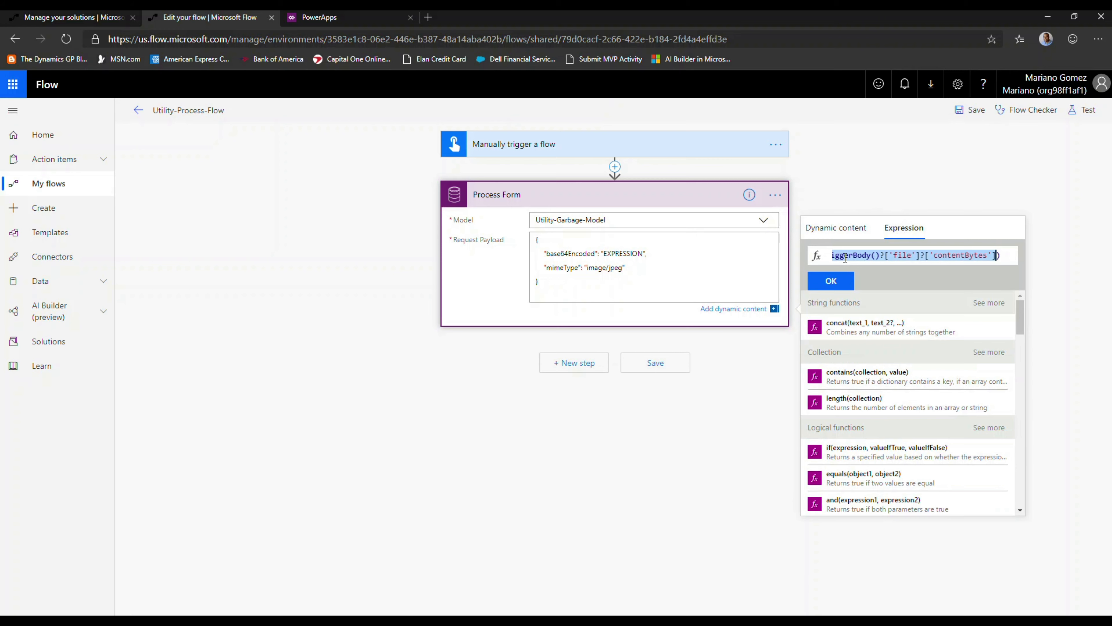
left_click(815, 287)
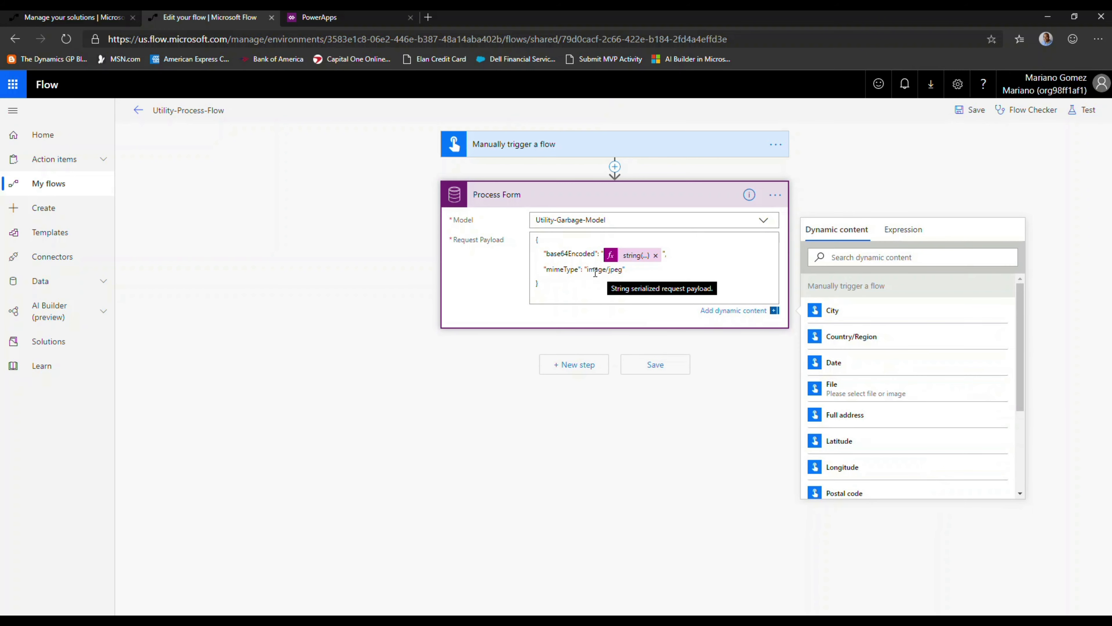
left_click_drag(587, 270, 624, 270)
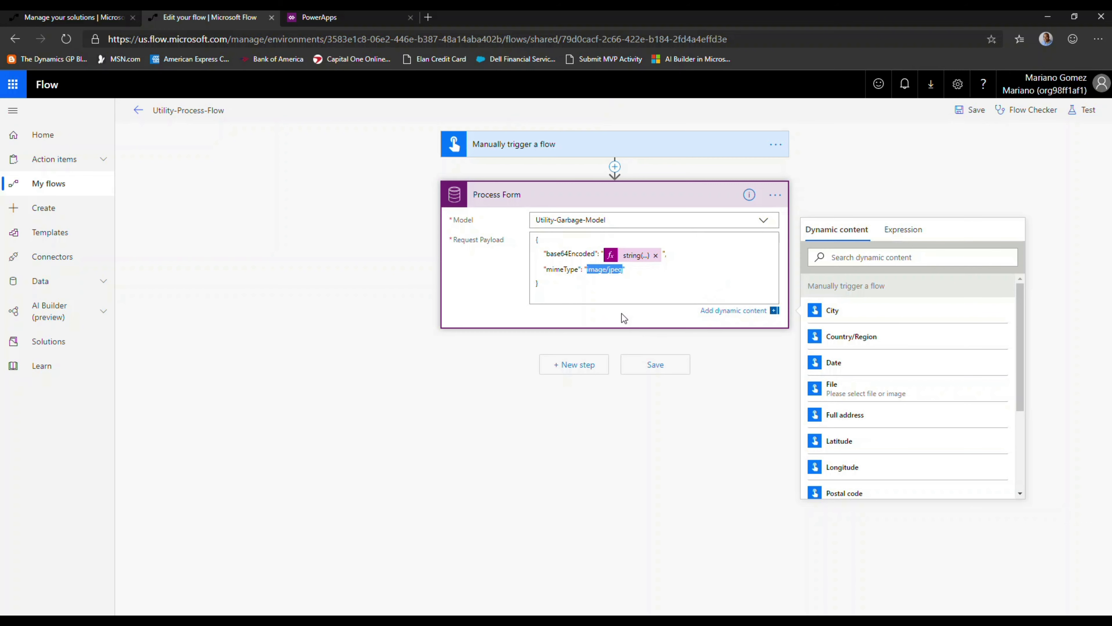
Step: Save the flow, start a manual test run, and select bill.jpg from Pictures for the File input
left_click(1088, 111)
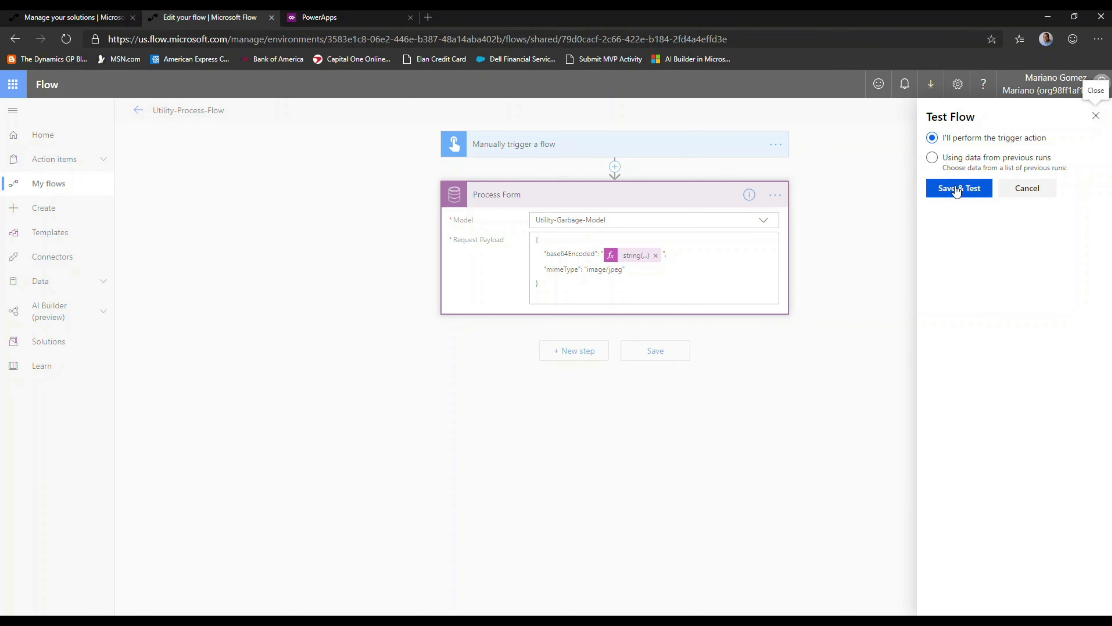
left_click(956, 190)
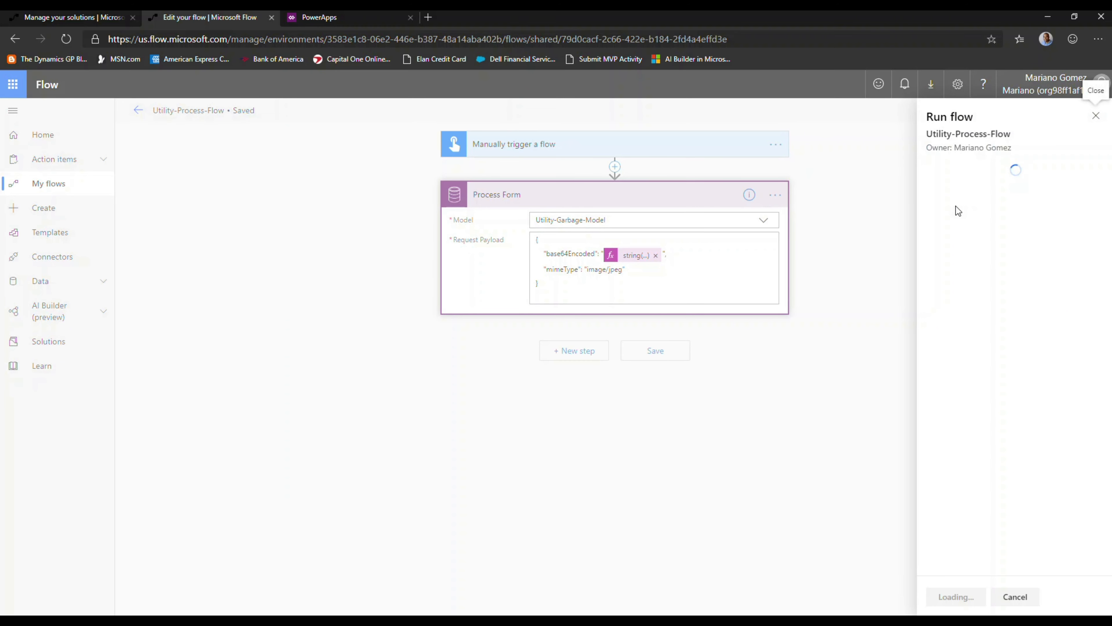
left_click(1070, 194)
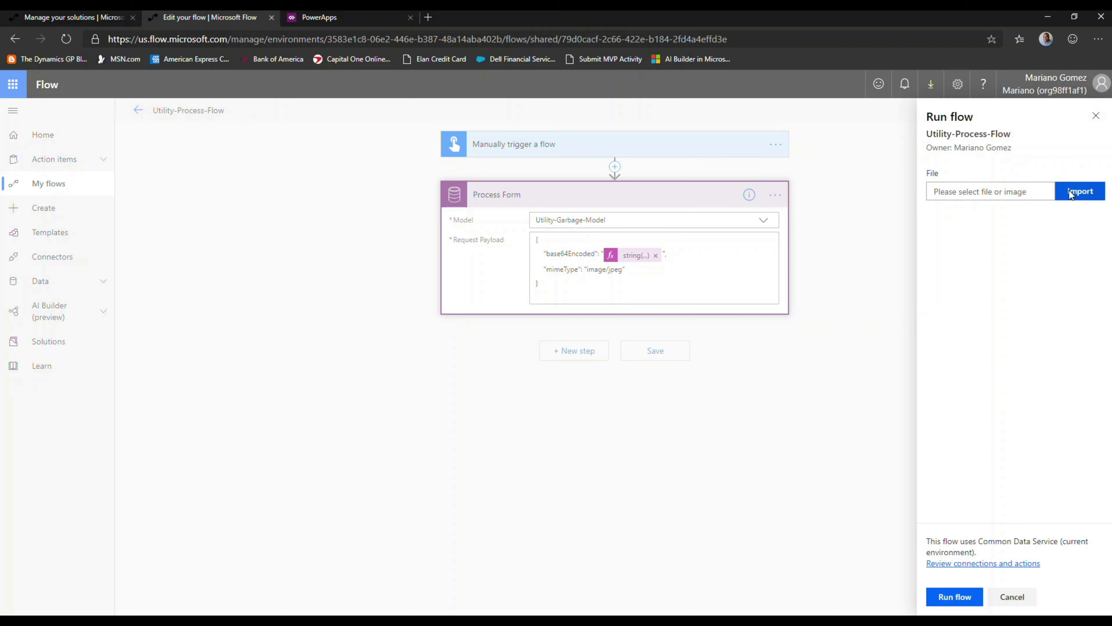
left_click(516, 116)
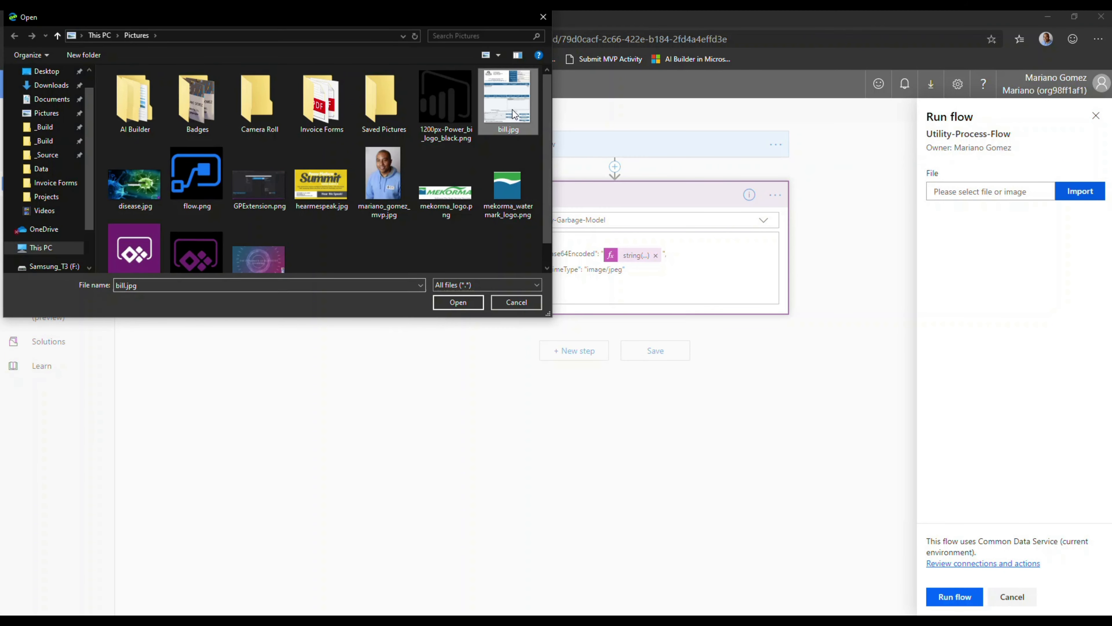
Step: Preview the bill.jpg image from the file picker to examine the bill's fields, and close the preview
right_click(516, 111)
left_click(467, 159)
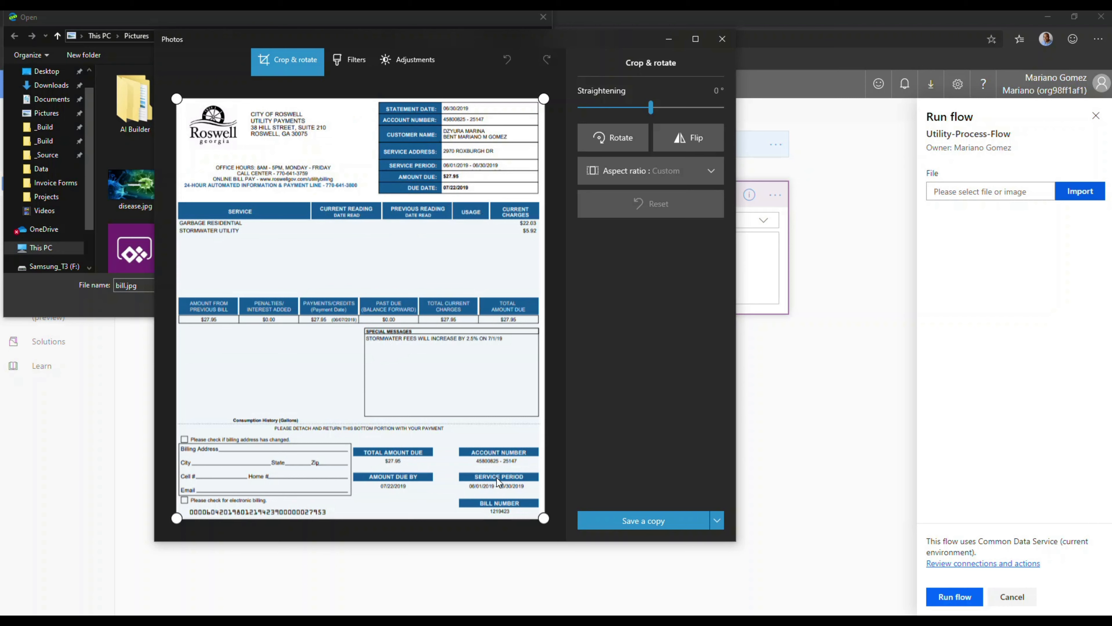
left_click(723, 39)
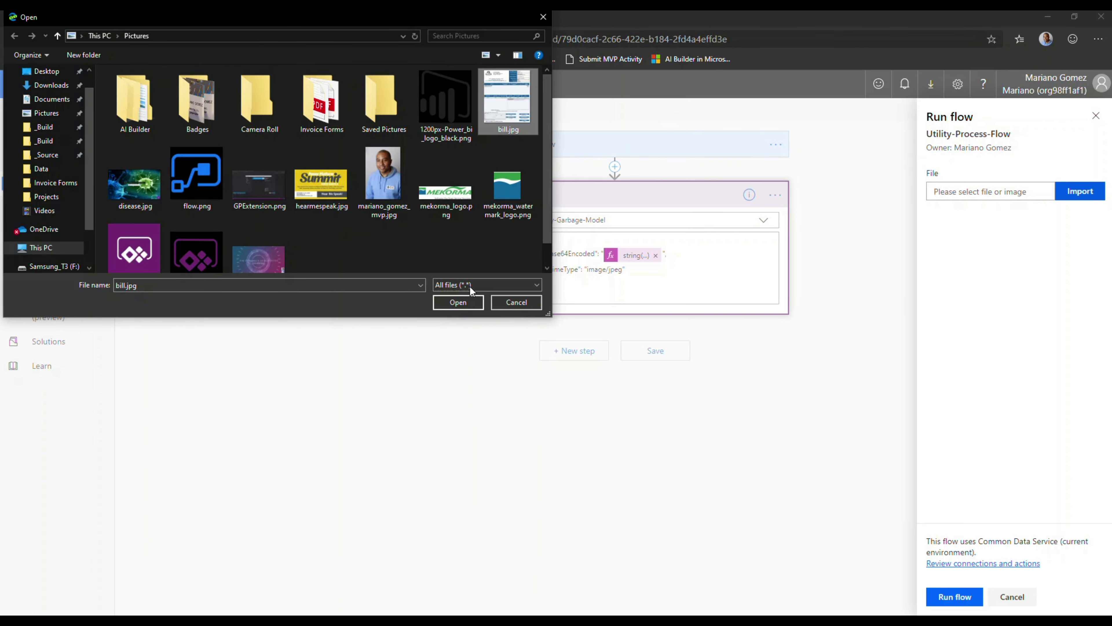
Step: Import bill.jpg as the File input and run the flow
left_click(459, 303)
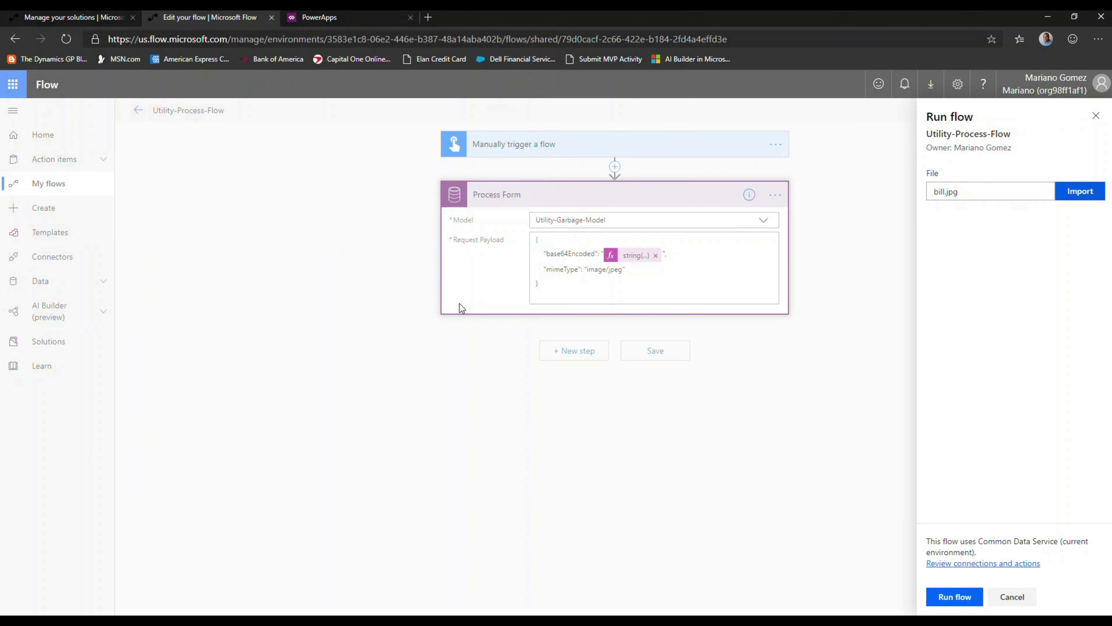
left_click(954, 595)
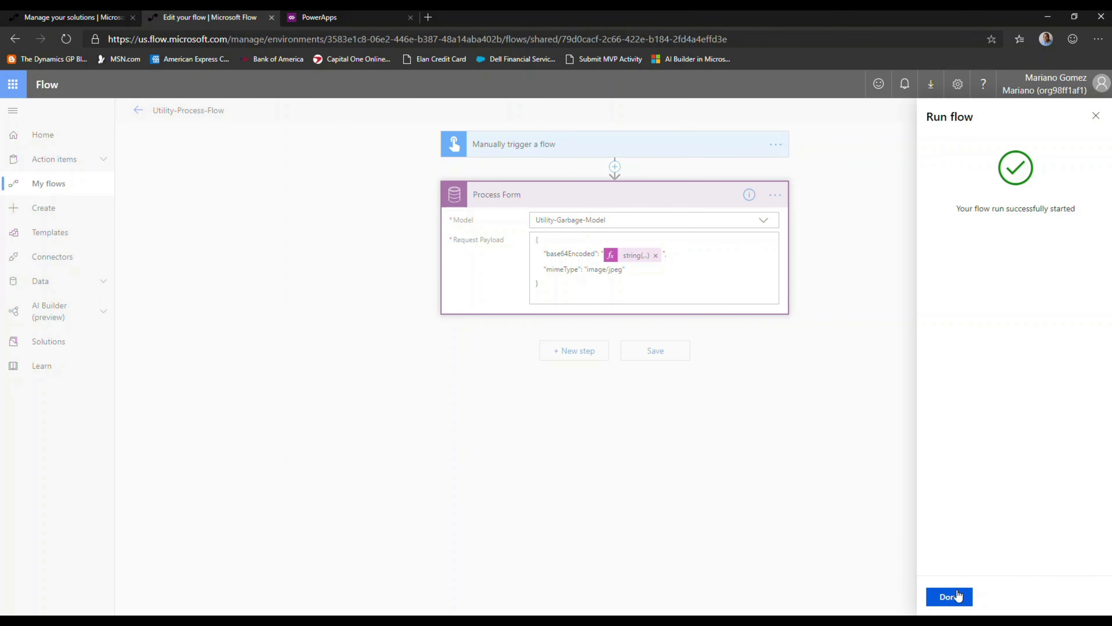
left_click(957, 596)
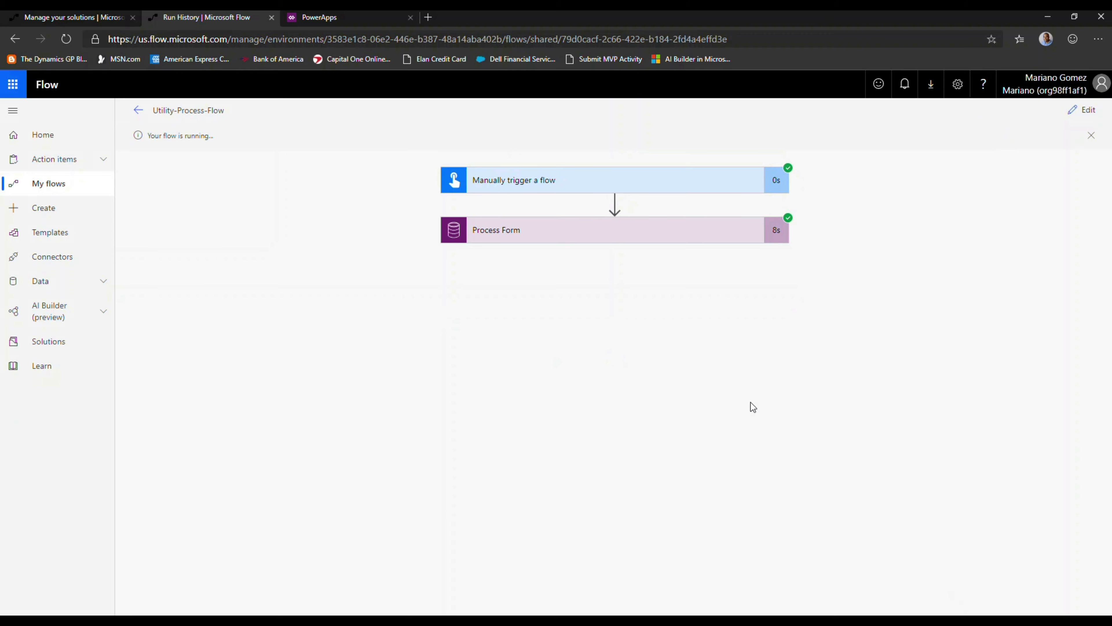
Step: Copy the response JSON object from the Process Form outputs, without its enclosing quotes, into the empty Untitled-1 file in Visual Studio Code
left_click(617, 234)
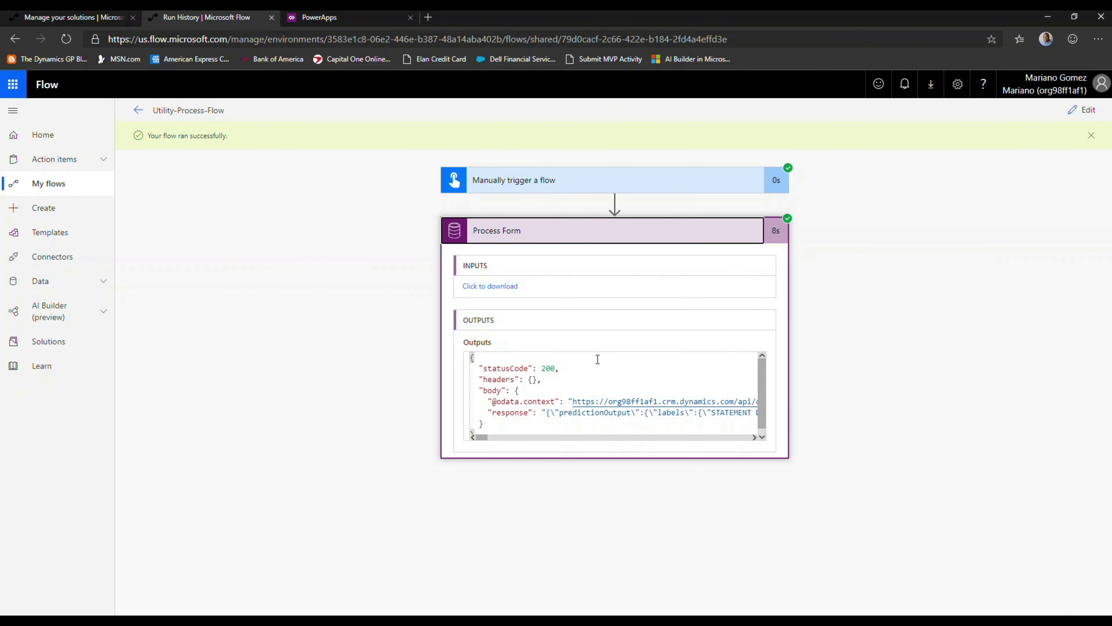
left_click(546, 413)
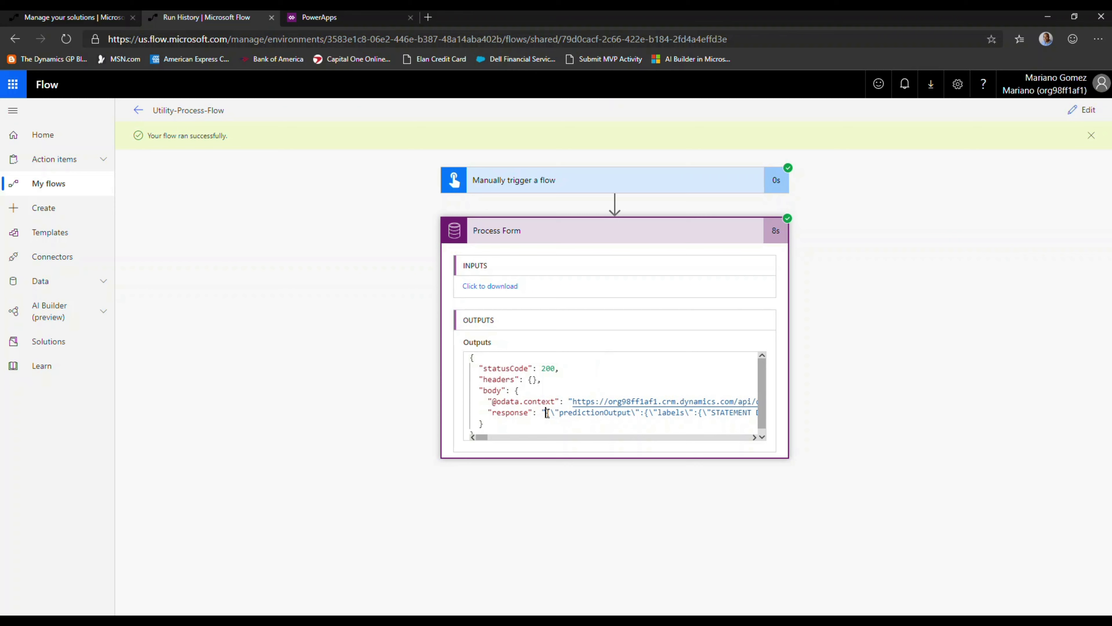
key("ctrl+shift+End")
key("shift+Left")
key("shift+Left")
key("shift+Left")
key("shift+Left")
key("shift+Left")
key("shift+Left")
key("shift+Left")
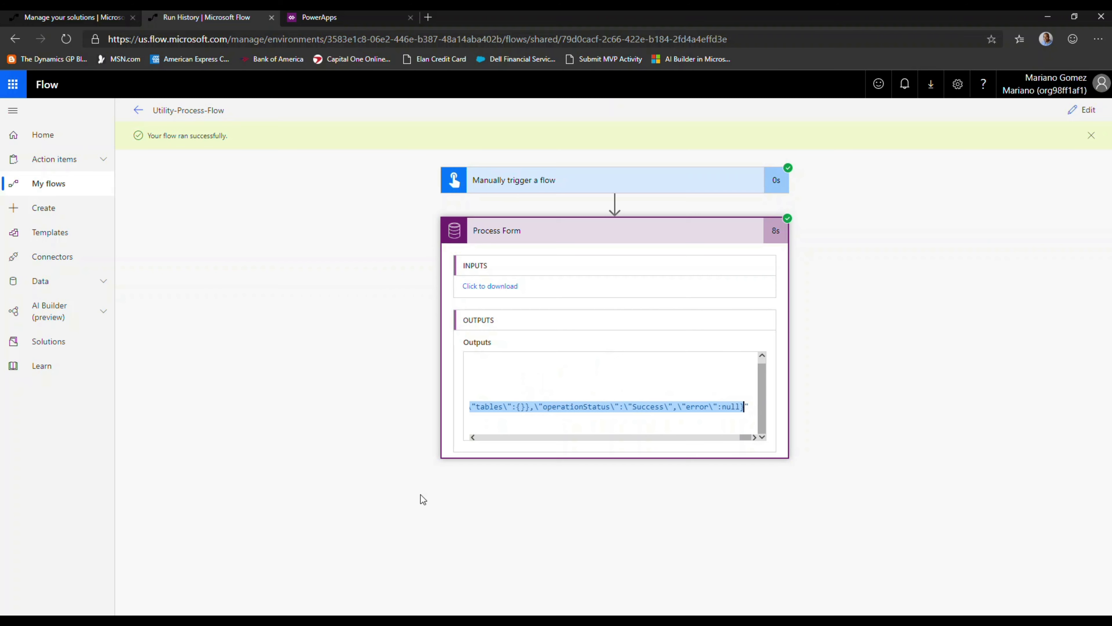
key("alt+Tab")
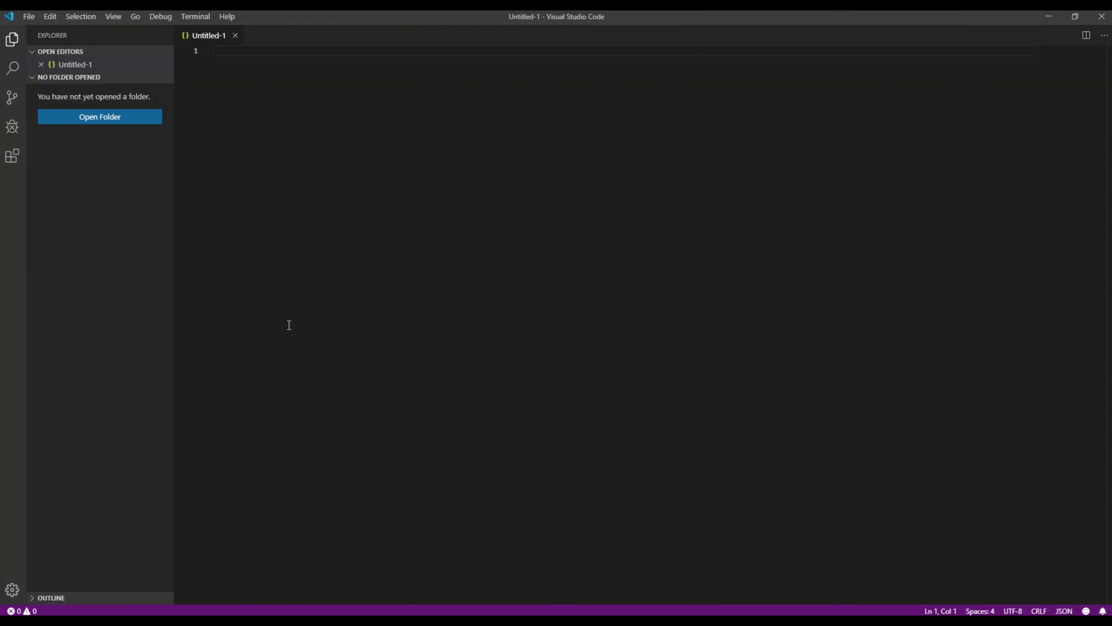
key("ctrl+v")
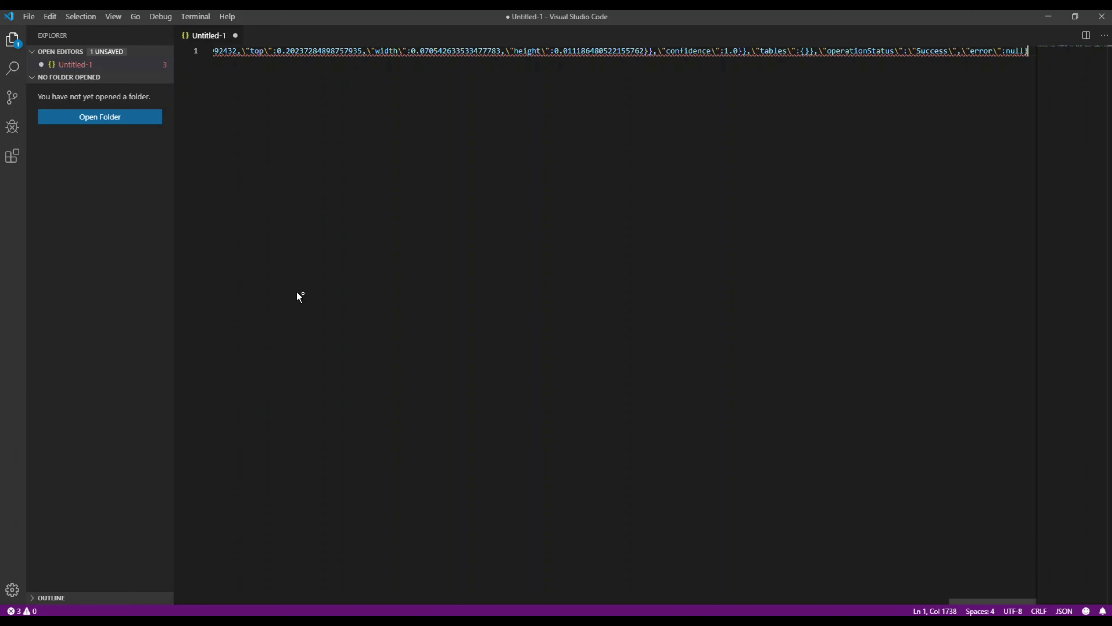
Step: Remove every backslash from the pasted JSON by replacing all \ characters with nothing
key("ctrl+h")
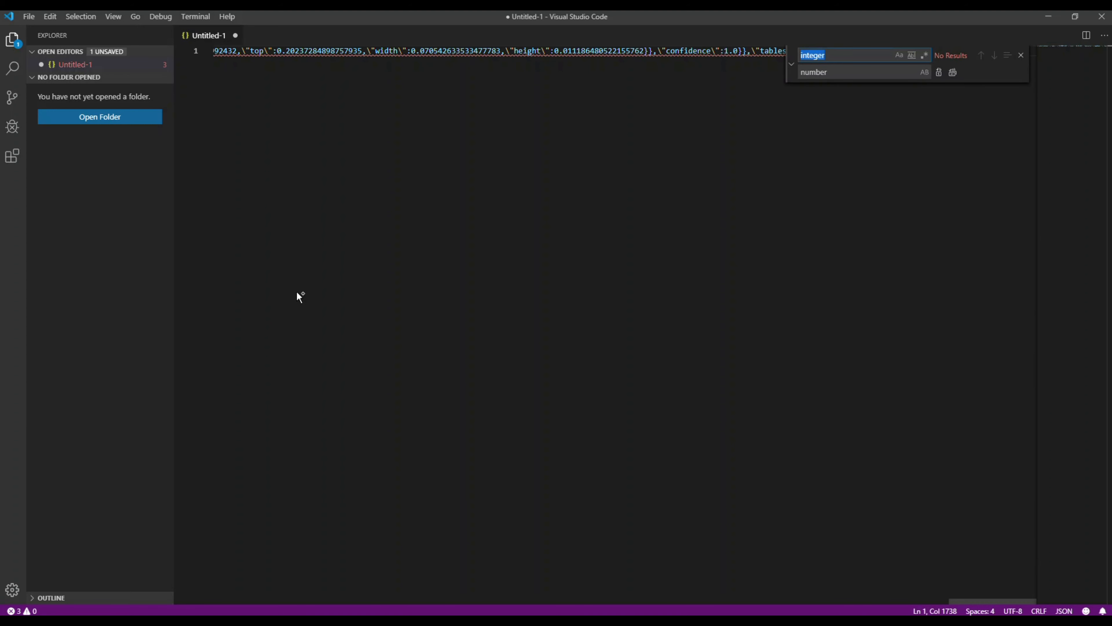
type("\\")
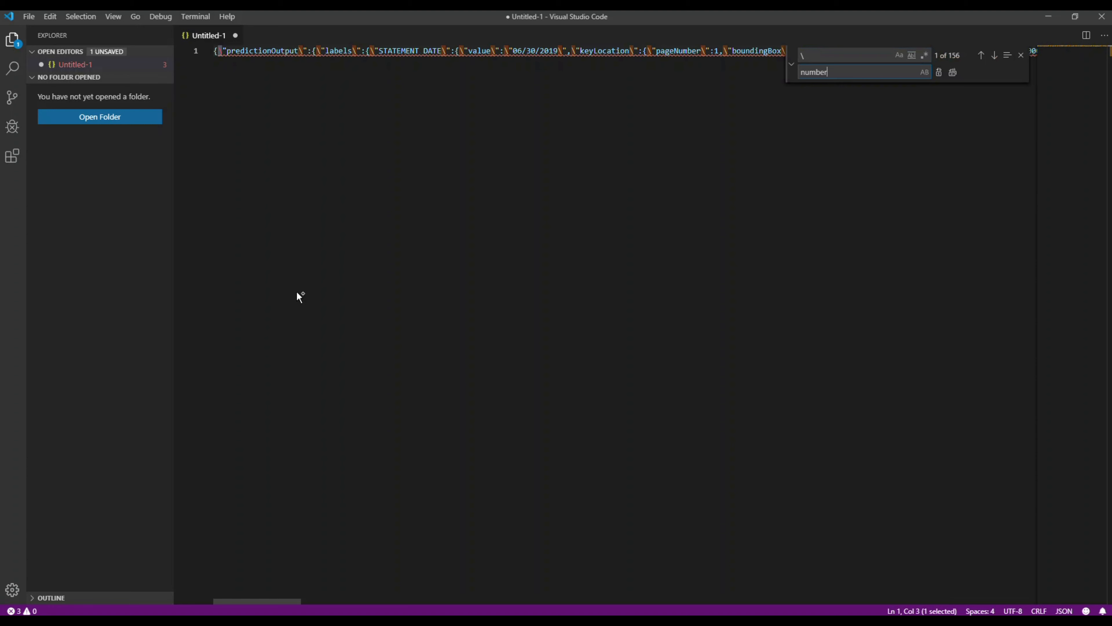
key("BackSpace")
key("BackSpace")
key("BackSpace")
key("BackSpace")
key("BackSpace")
left_click(952, 73)
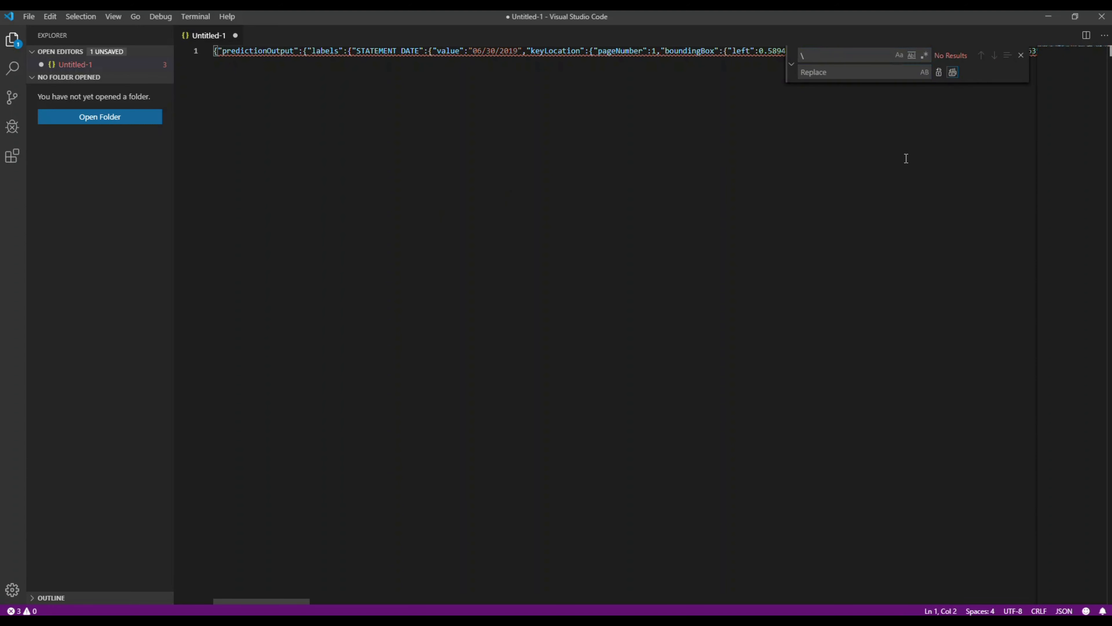
left_click_drag(680, 144, 676, 145)
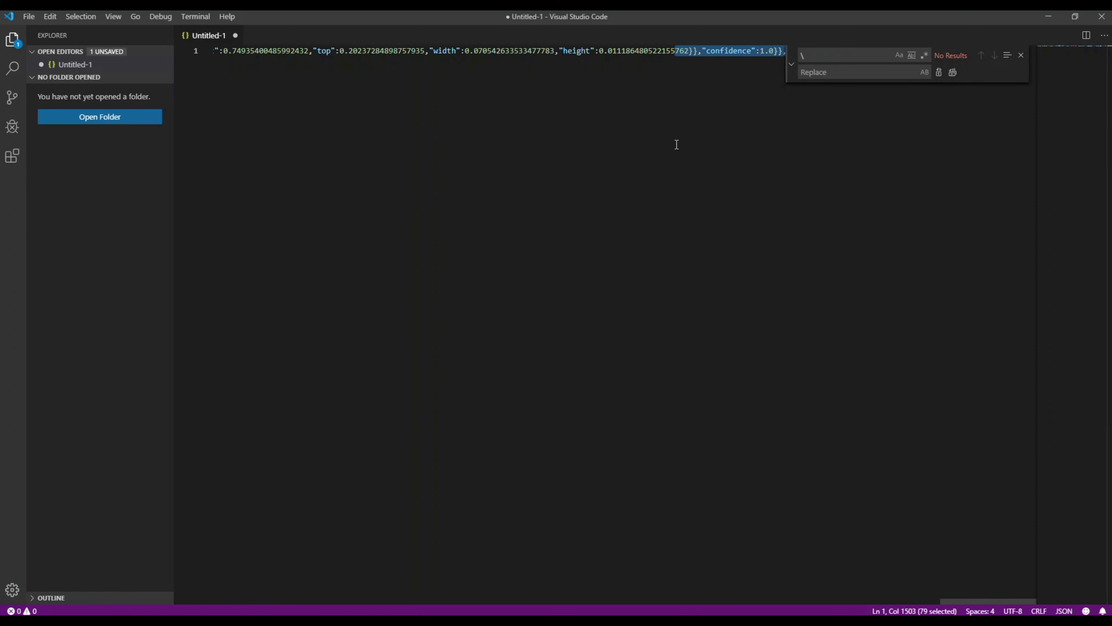
left_click(1021, 55)
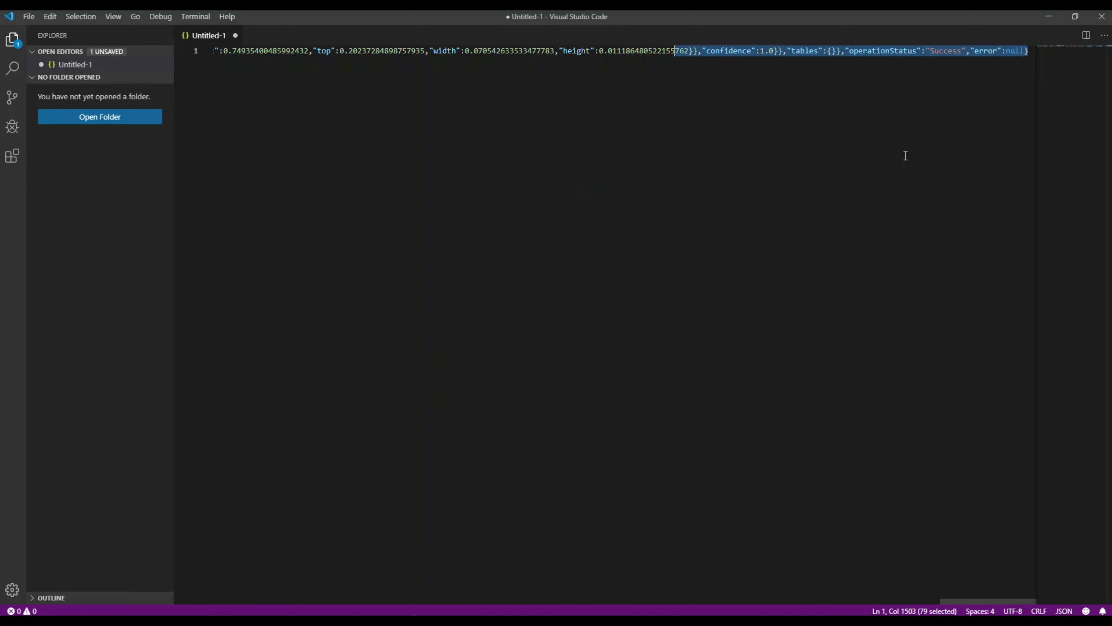
Step: Format the entire JSON text with Format Selection and copy the formatted result
left_click(608, 150)
key("ctrl+a")
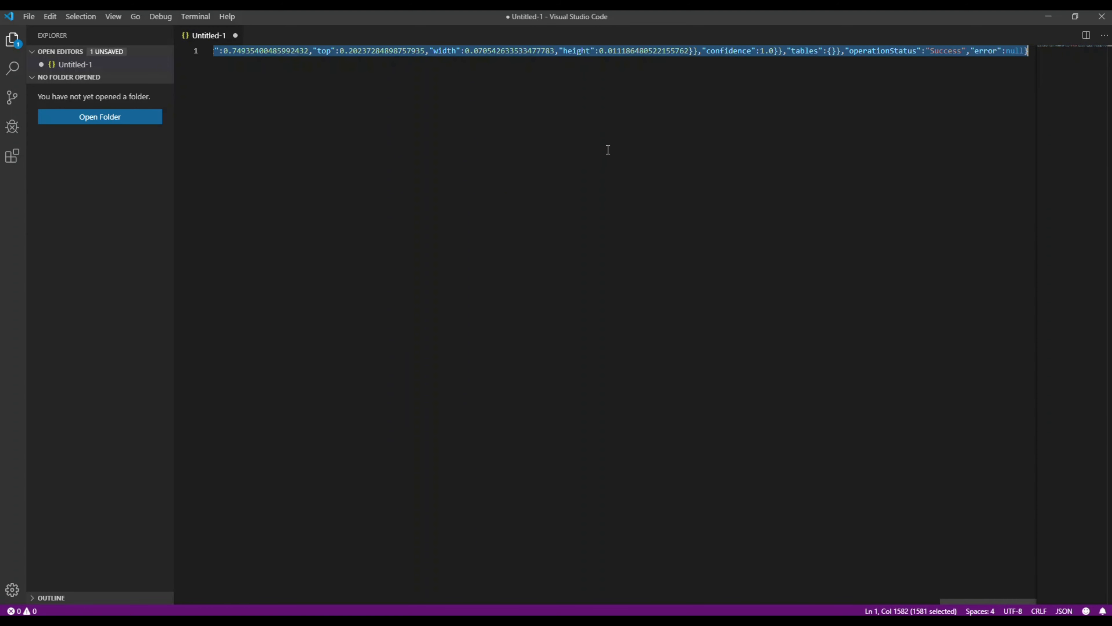
right_click(502, 53)
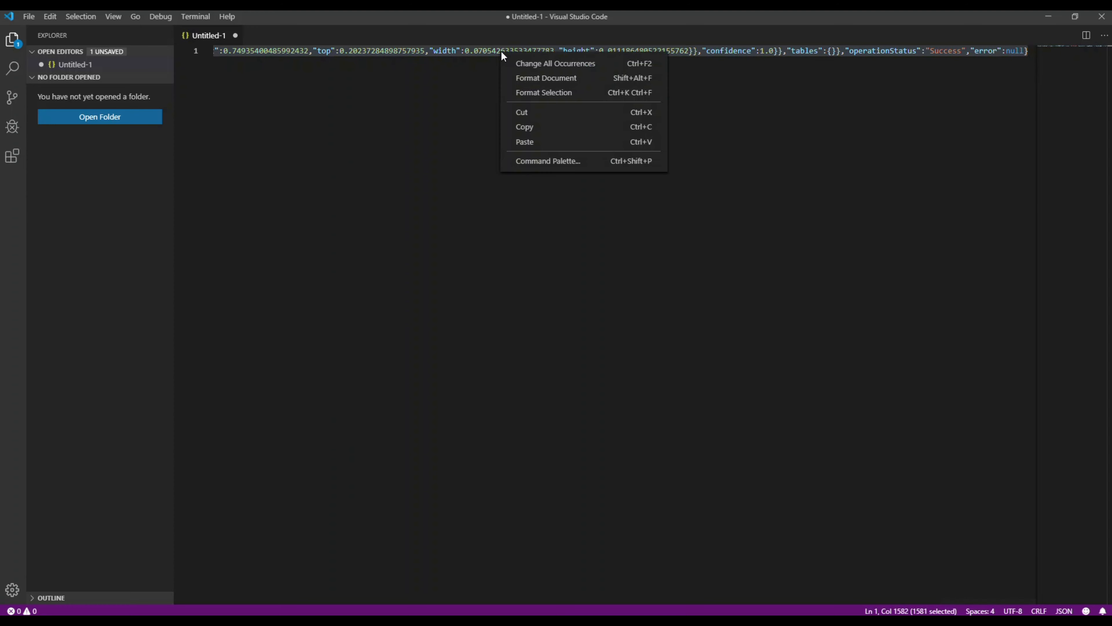
left_click(539, 95)
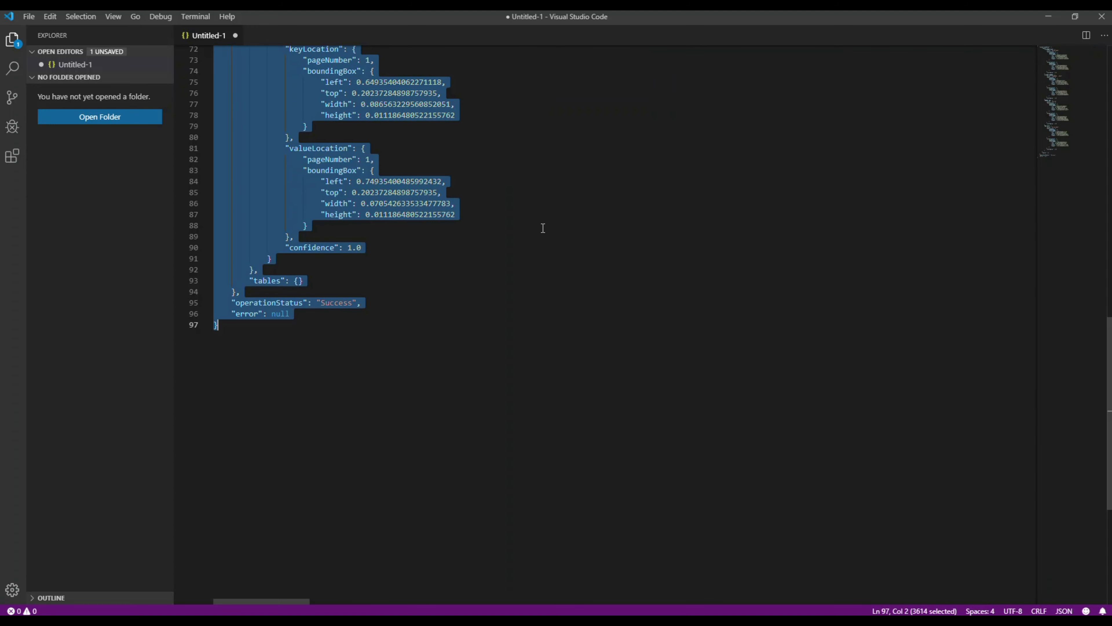
left_click_drag(1110, 342, 1105, 62)
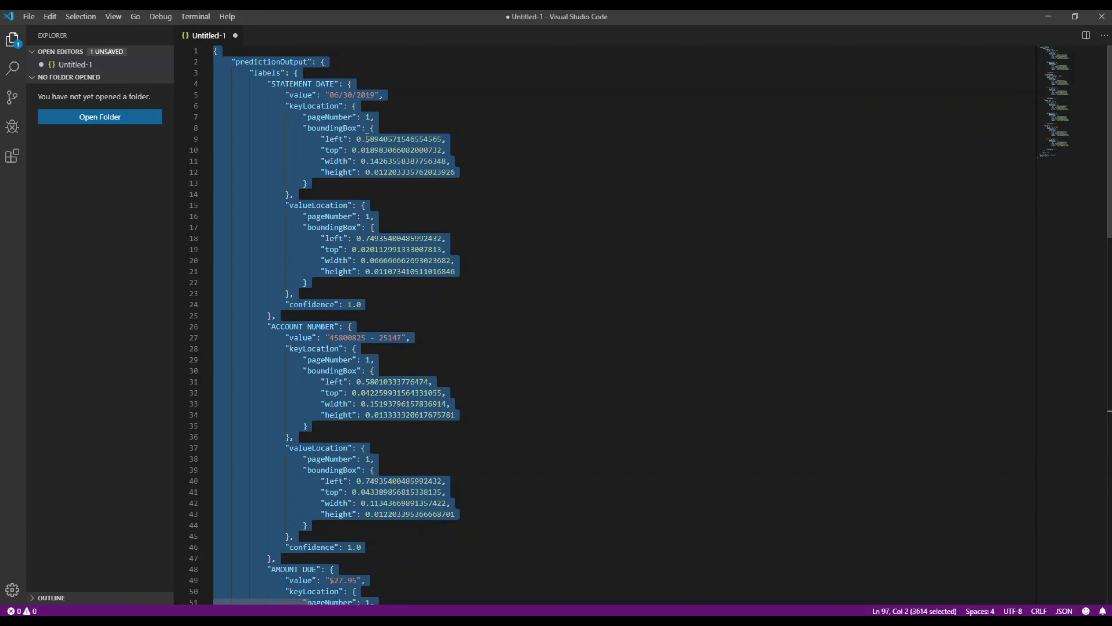
right_click(350, 133)
left_click(372, 211)
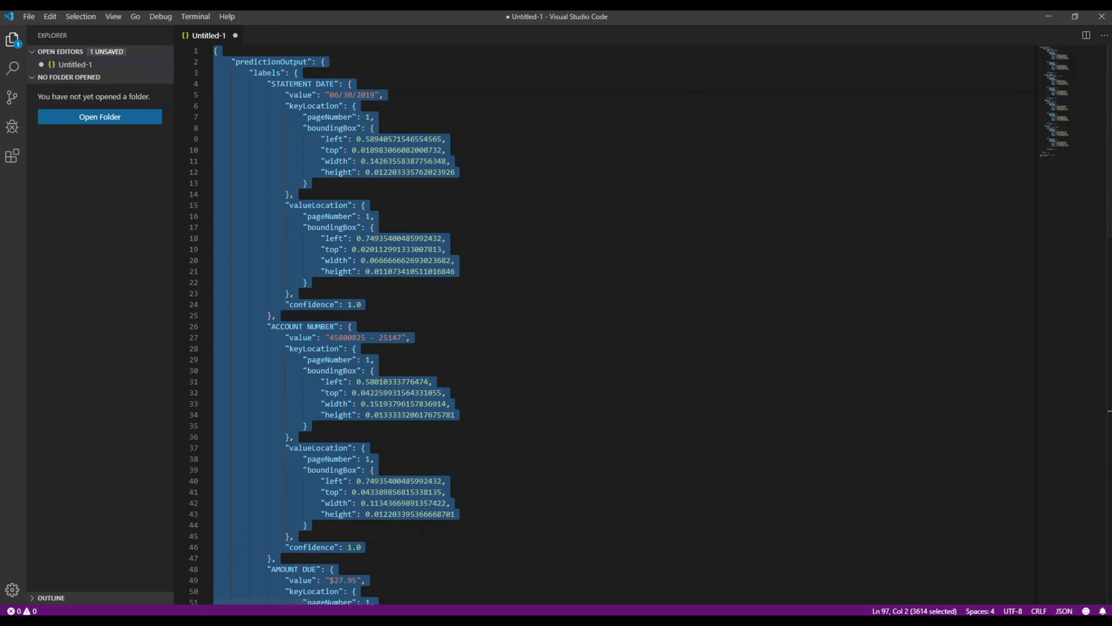
Step: Switch back to Flow in the browser, edit Utility-Process-Flow, and add a Parse JSON action after Process Form
mouse_move(197, 615)
left_click(212, 589)
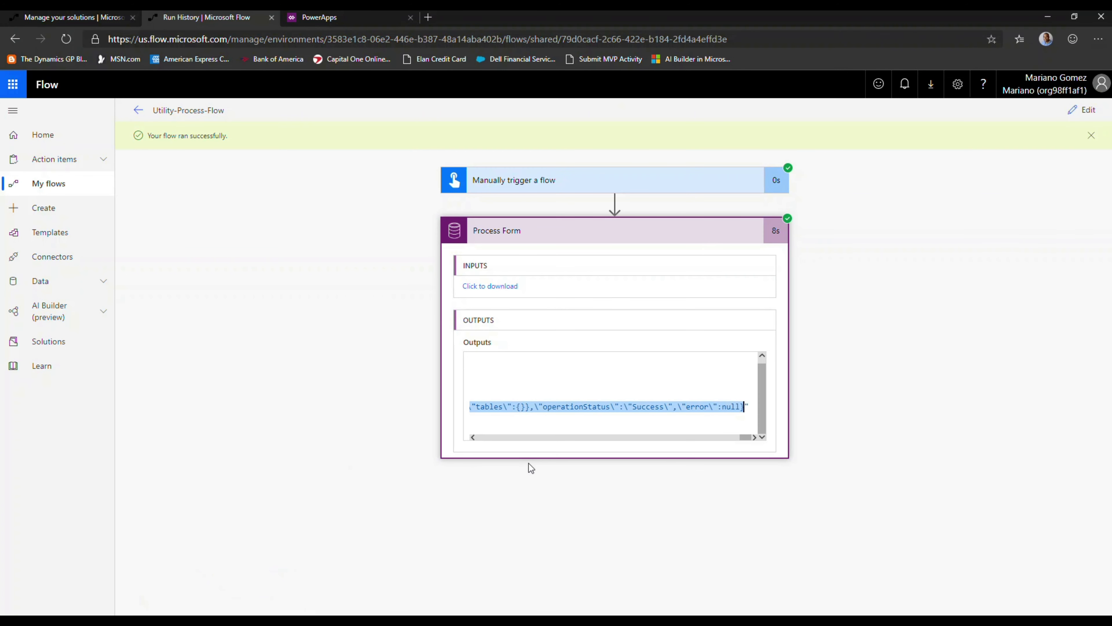
left_click(1082, 109)
left_click(598, 353)
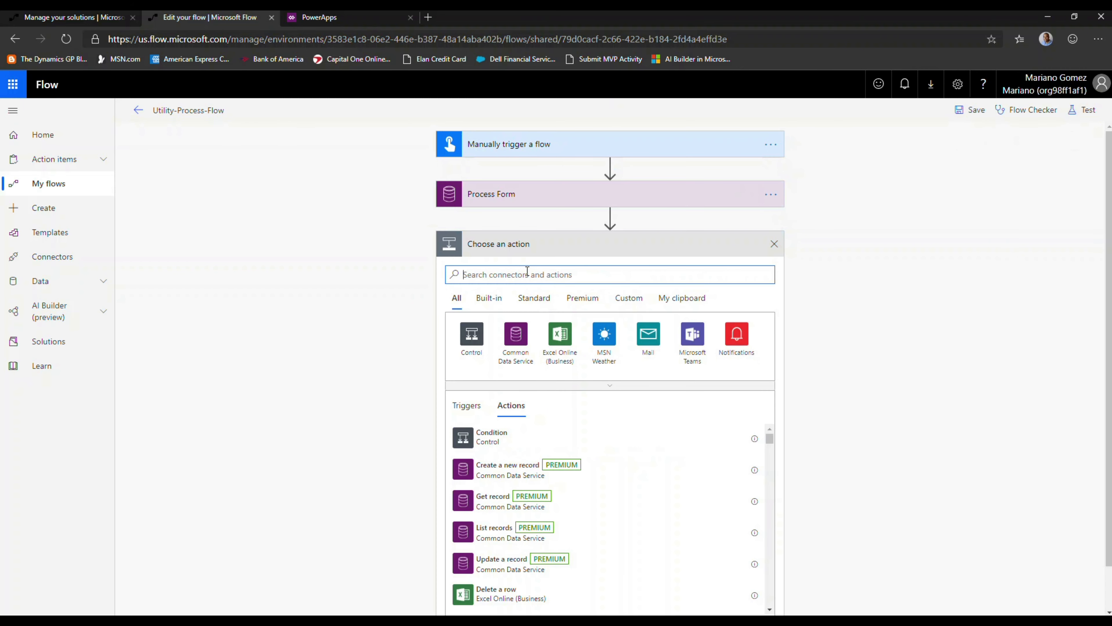
type("JSON")
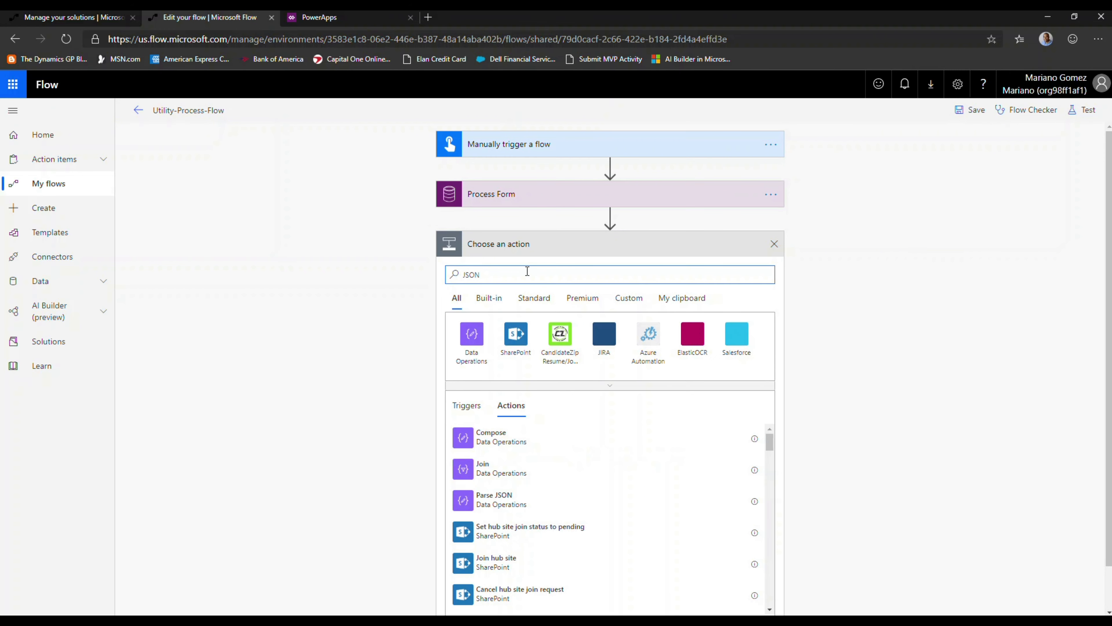
left_click(500, 440)
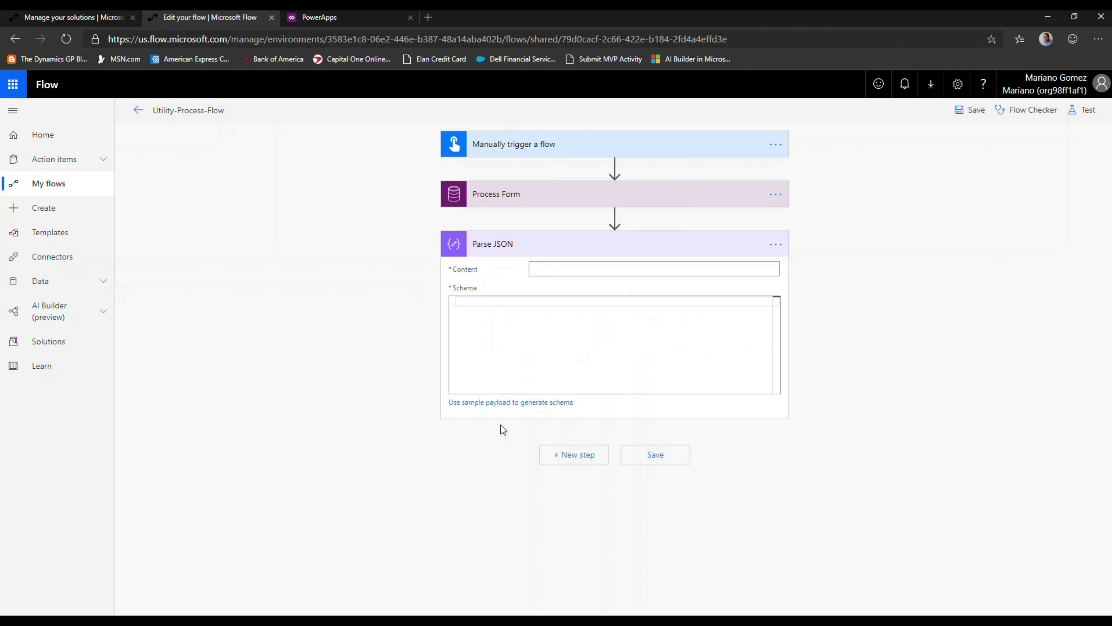
Step: Set the Parse JSON content to Response Payload and generate its schema from the copied formatted JSON as the sample payload
left_click(554, 269)
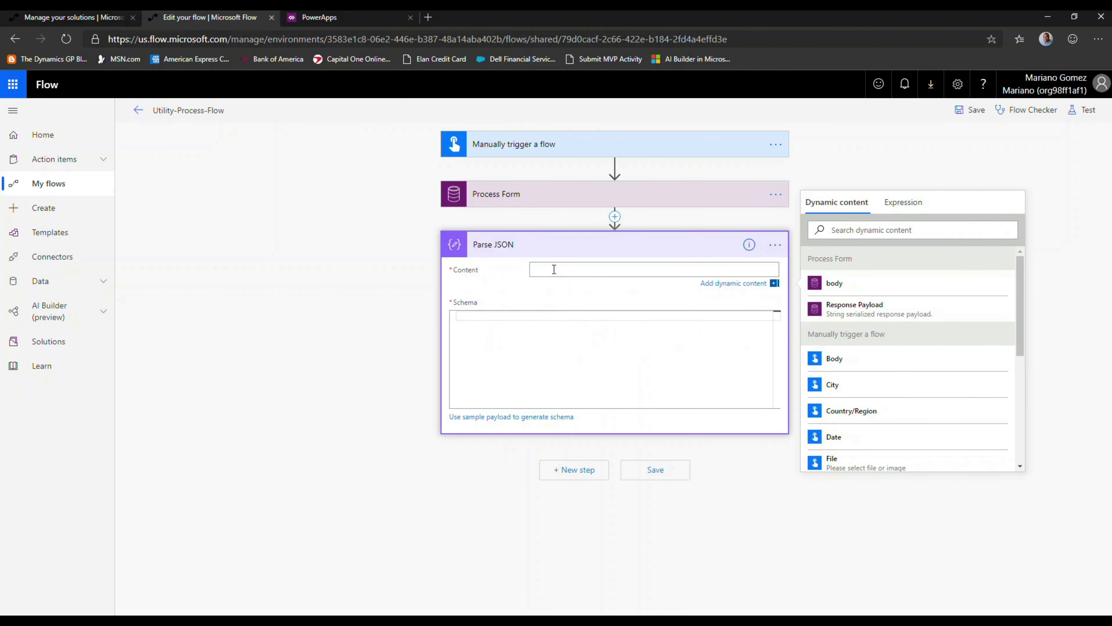
left_click(848, 310)
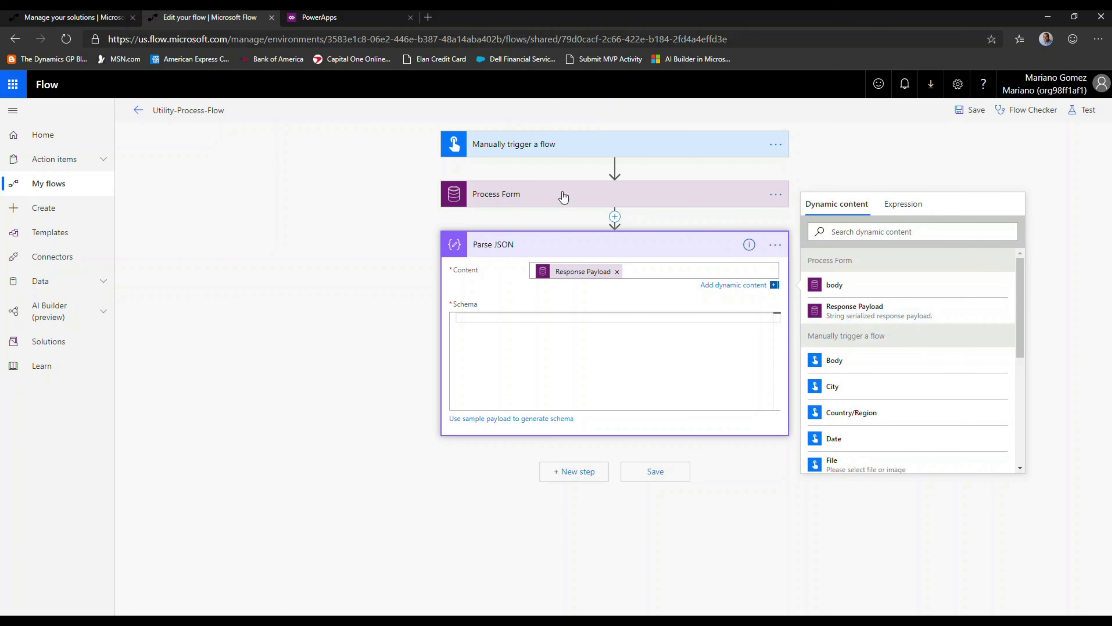
left_click(532, 320)
left_click(517, 405)
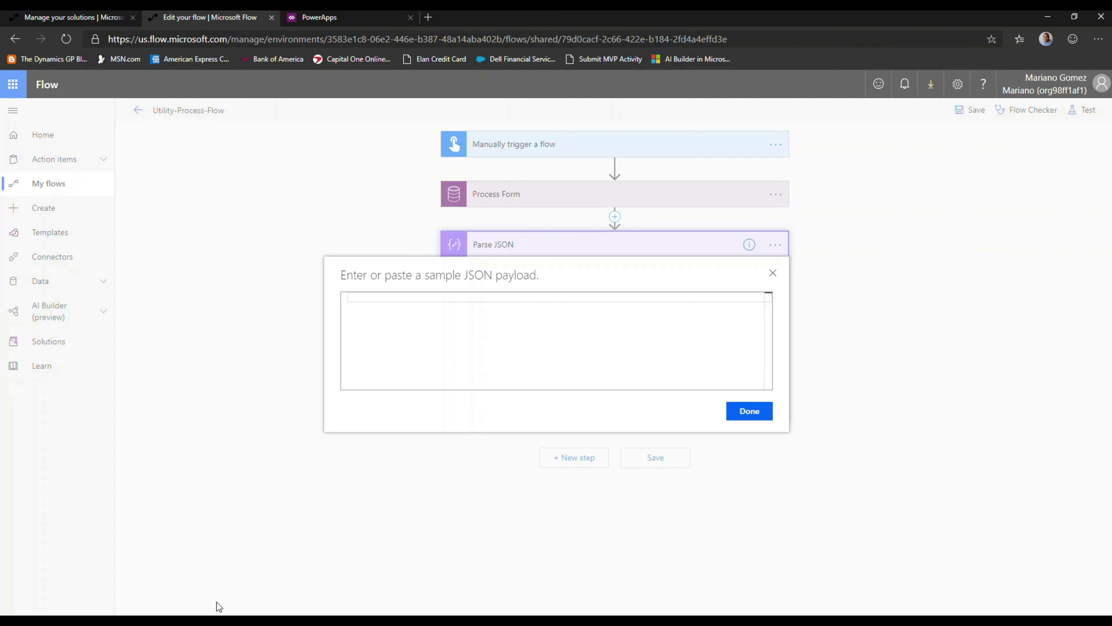
left_click(405, 366)
key("ctrl+v")
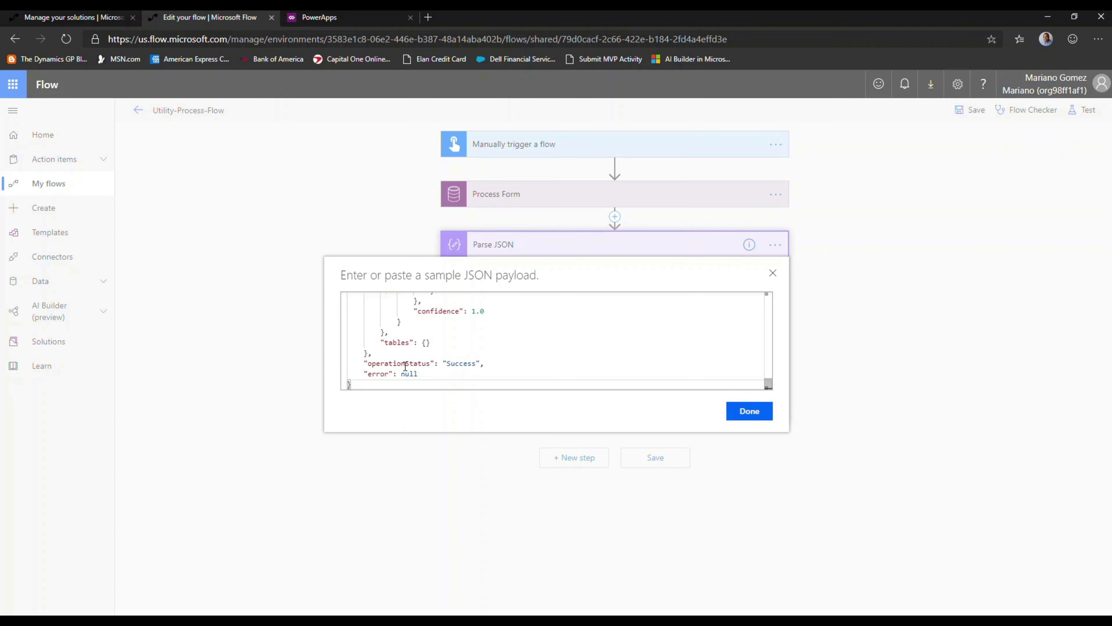
scroll(758, 356, "up", 20)
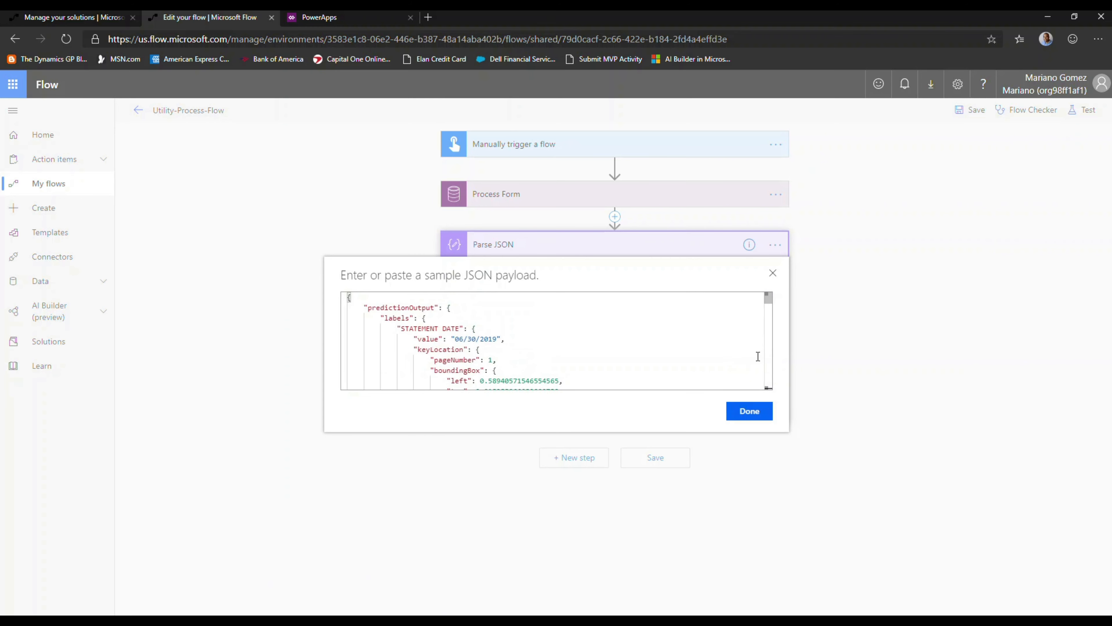
left_click(749, 411)
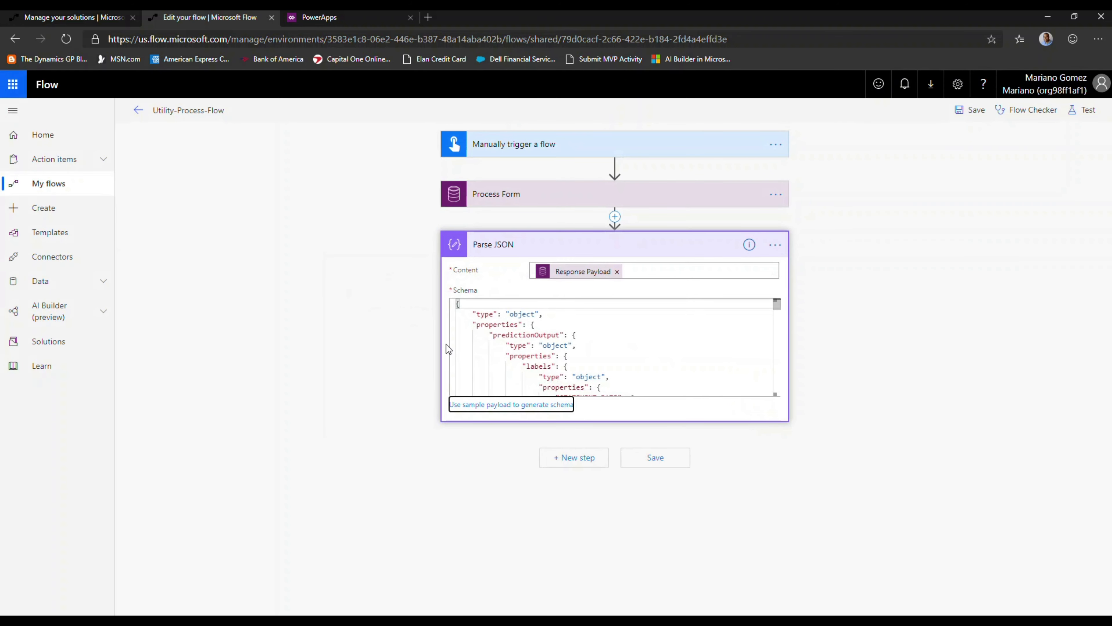
left_click(462, 305)
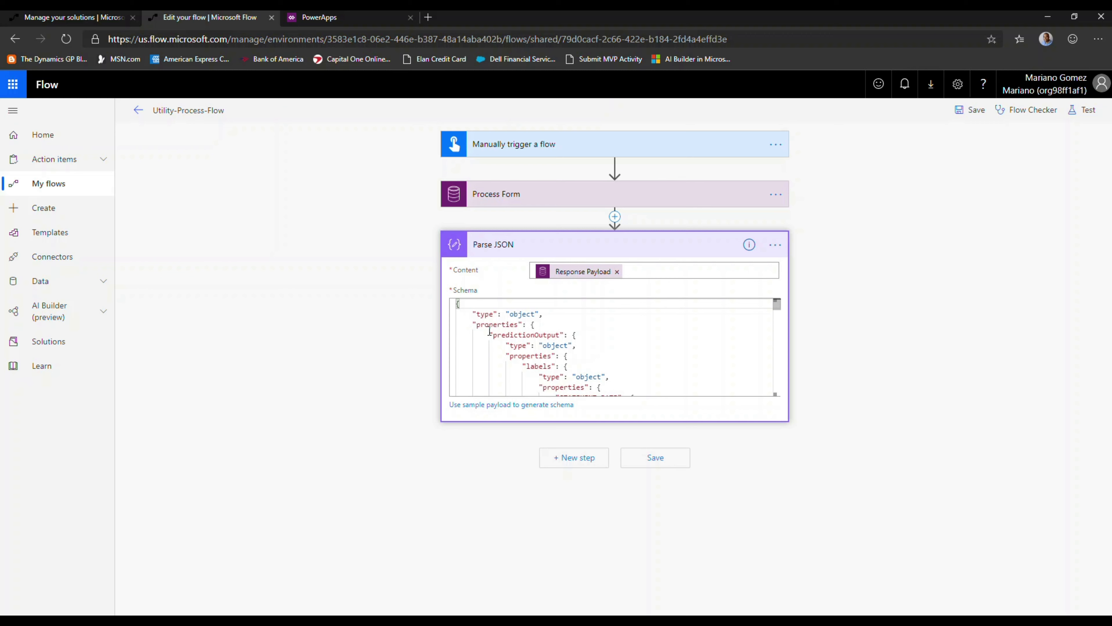
Step: Copy the entire generated Parse JSON schema and paste it into a new file in Visual Studio Code
key("ctrl+a")
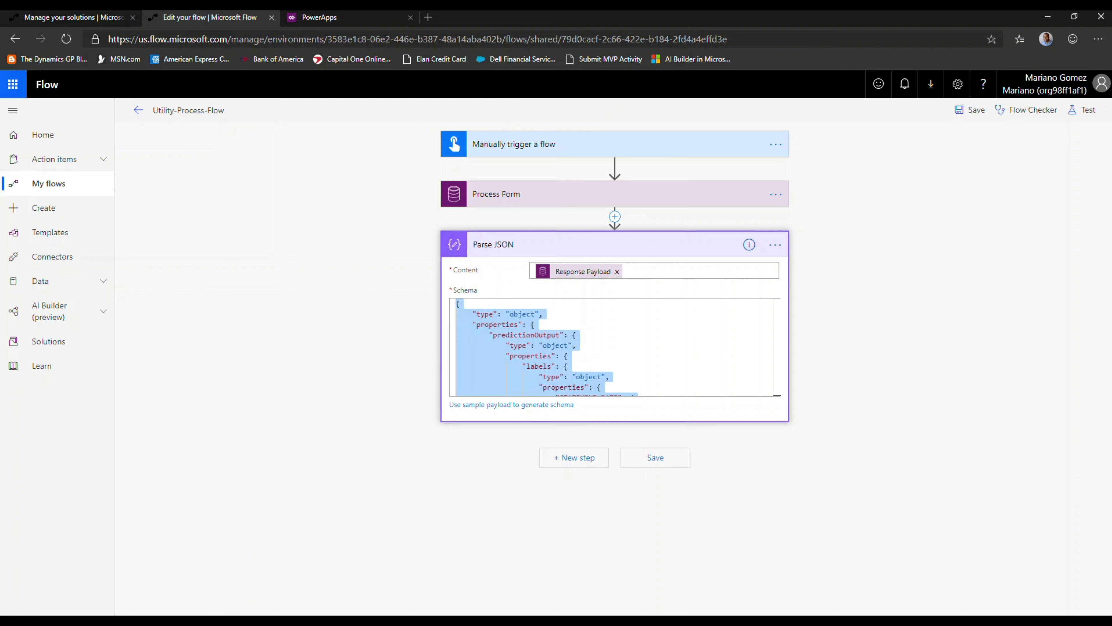
key("alt+Tab")
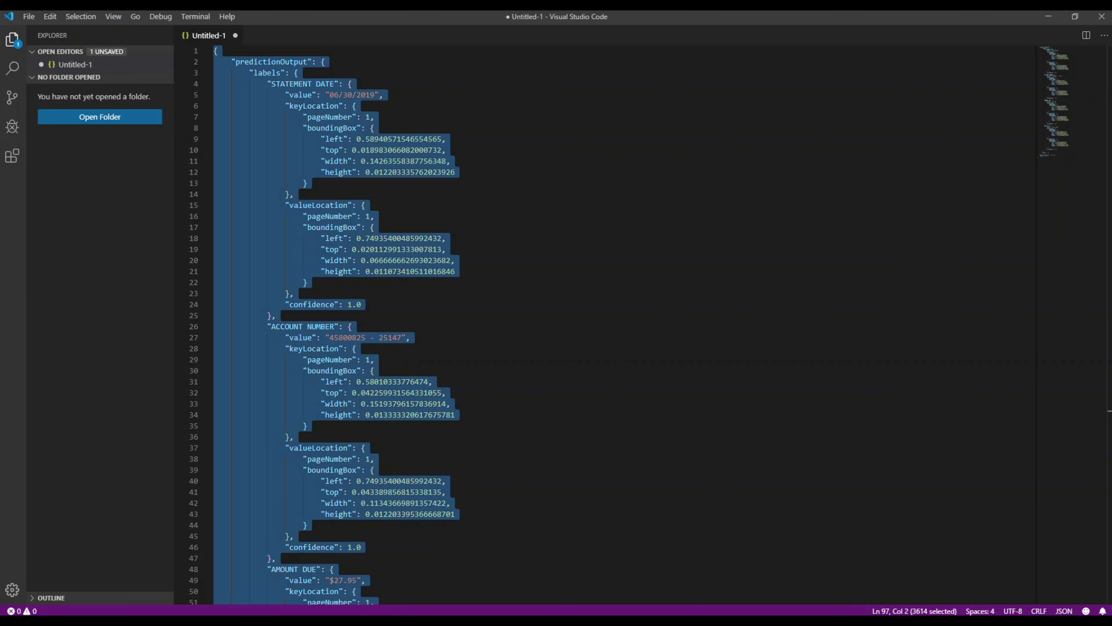
left_click(28, 17)
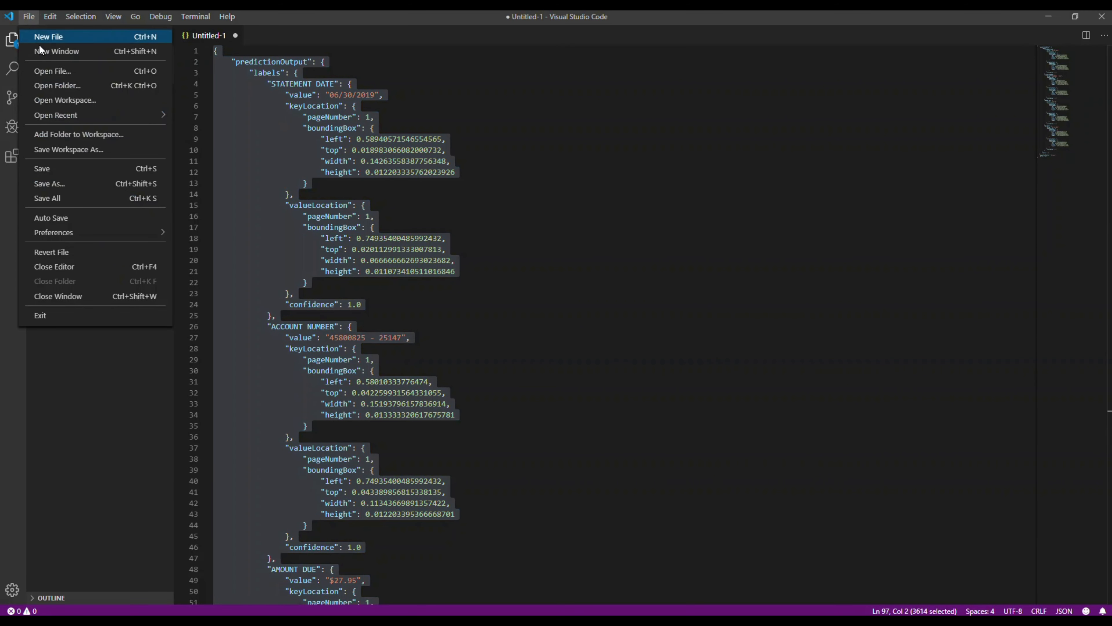
left_click(42, 37)
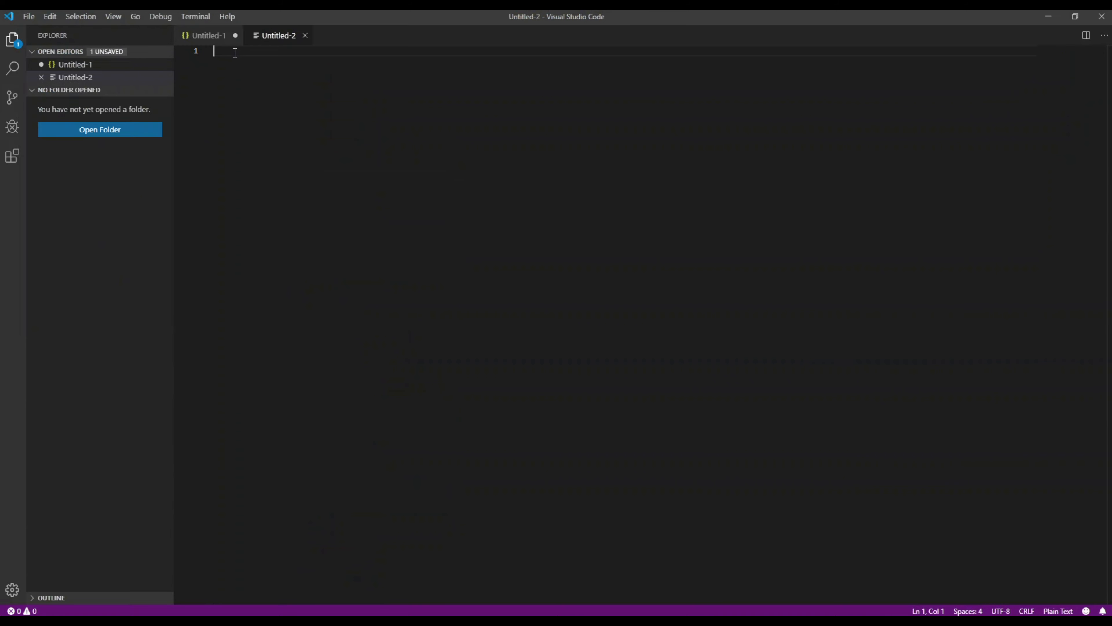
key("ctrl+v")
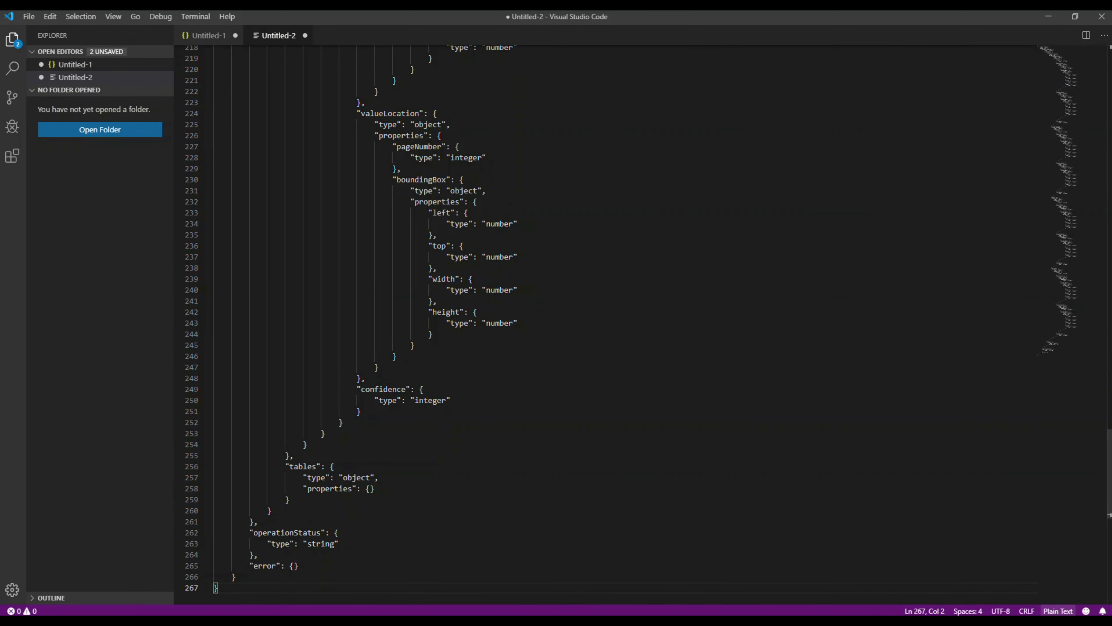
Step: Set the new file's language mode to JSON
left_click(1058, 611)
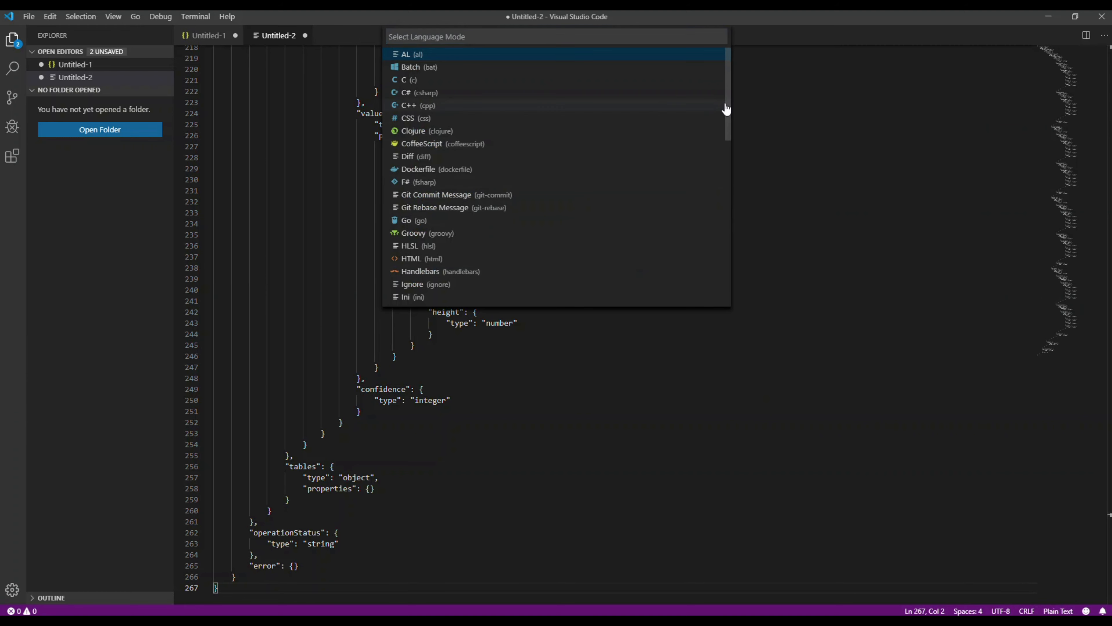
left_click_drag(727, 120, 727, 158)
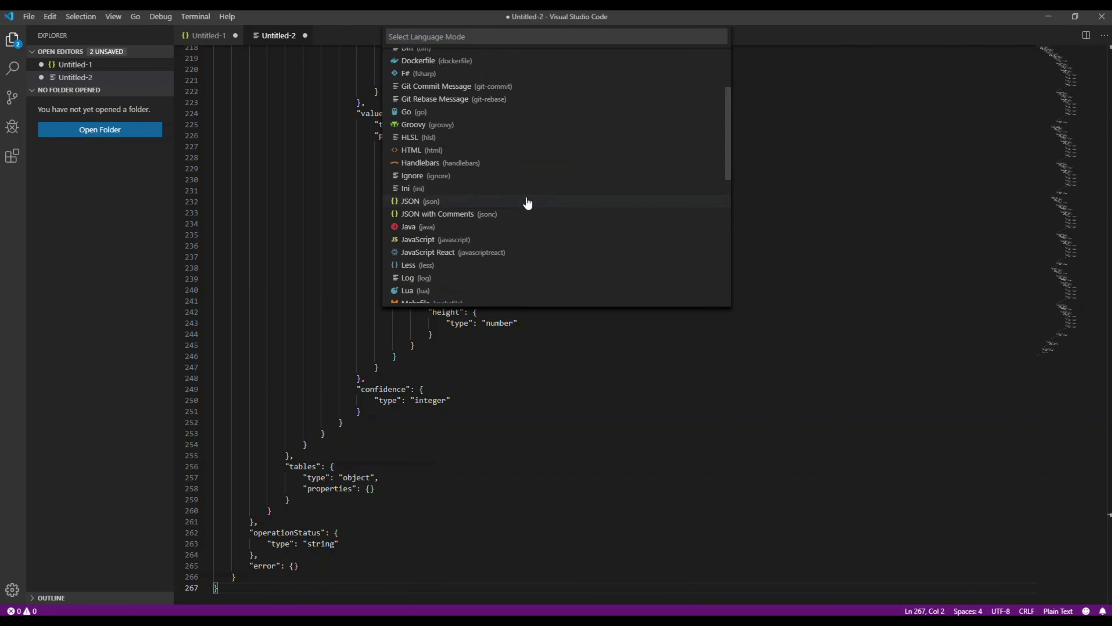
left_click(519, 203)
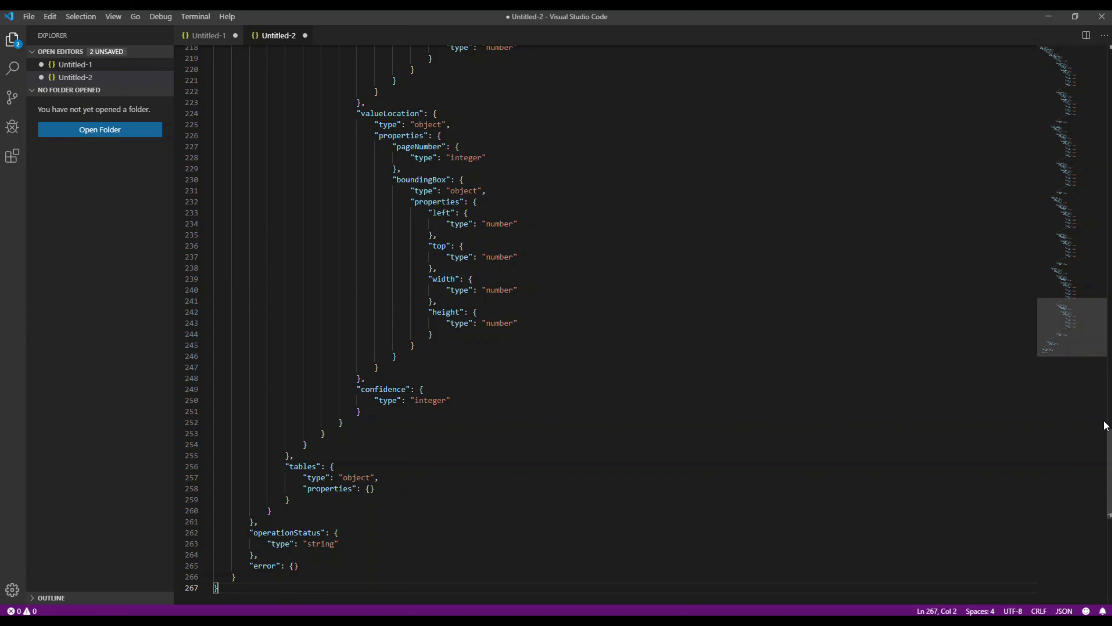
Step: Replace every occurrence of integer with number throughout the pasted schema
scroll(1107, 398, "up", 20)
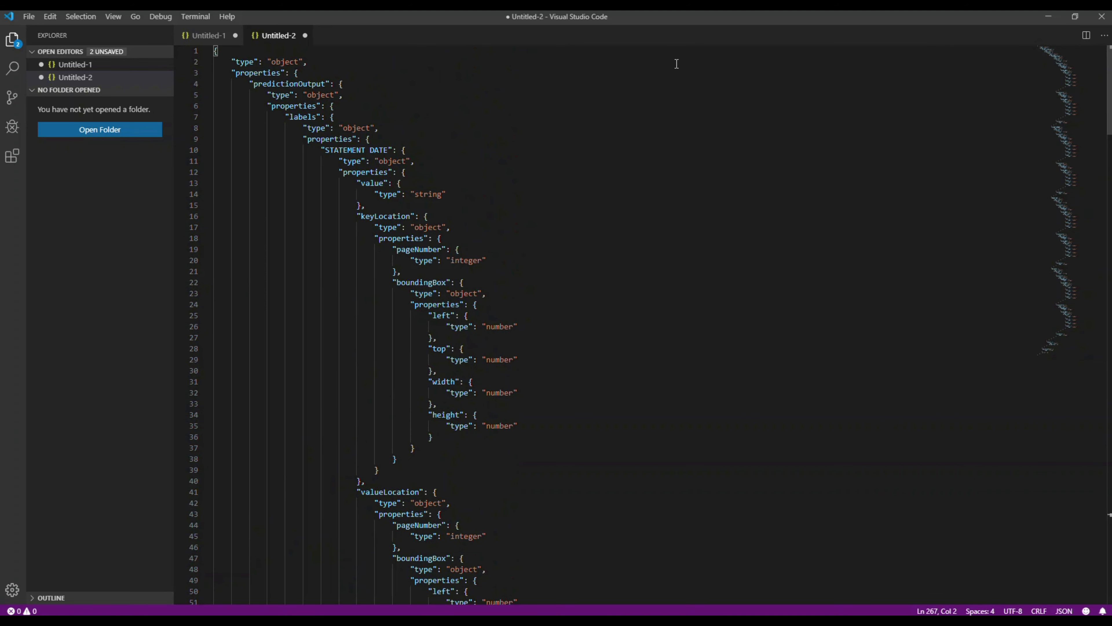
left_click(603, 62)
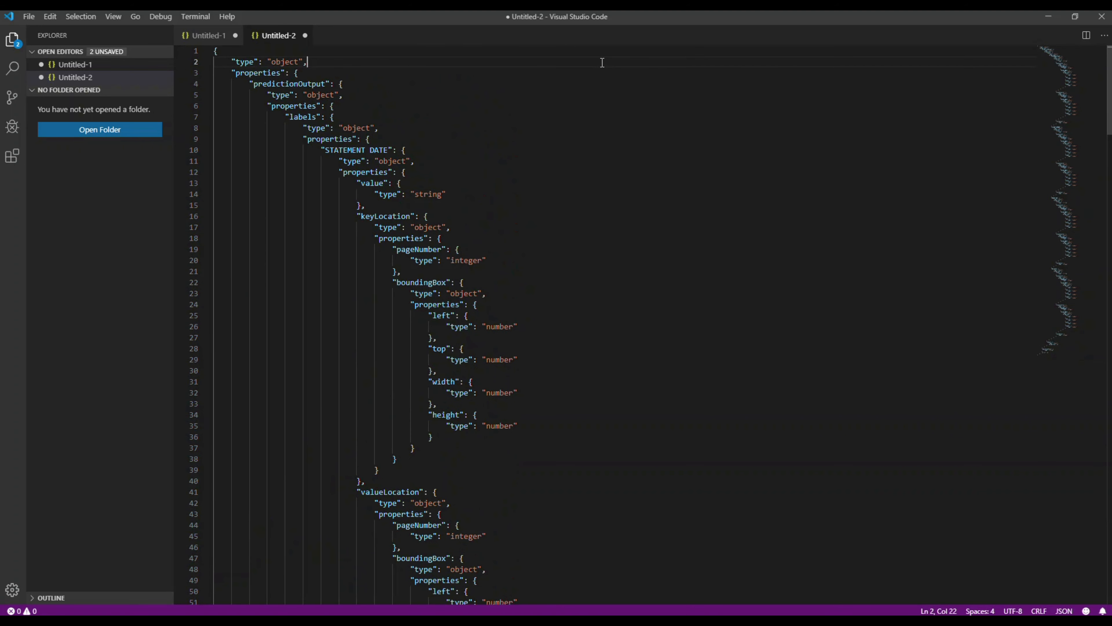
key("ctrl+h")
type("integer")
key("Tab")
type("number")
left_click(953, 73)
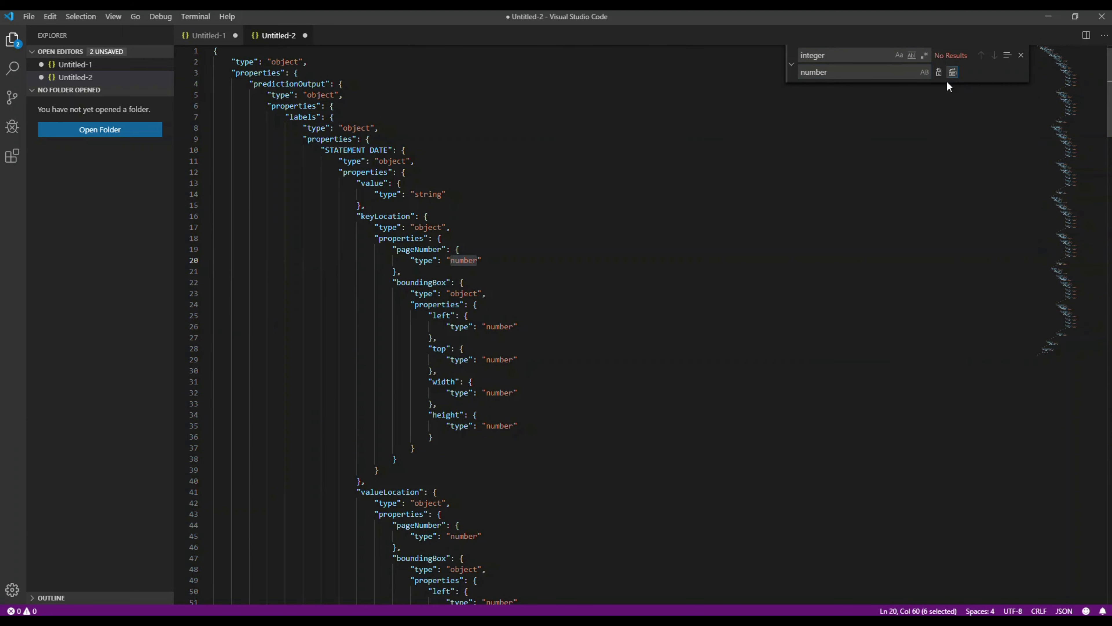
Step: Copy the entire edited schema and switch back to the flow in the browser
left_click(622, 193)
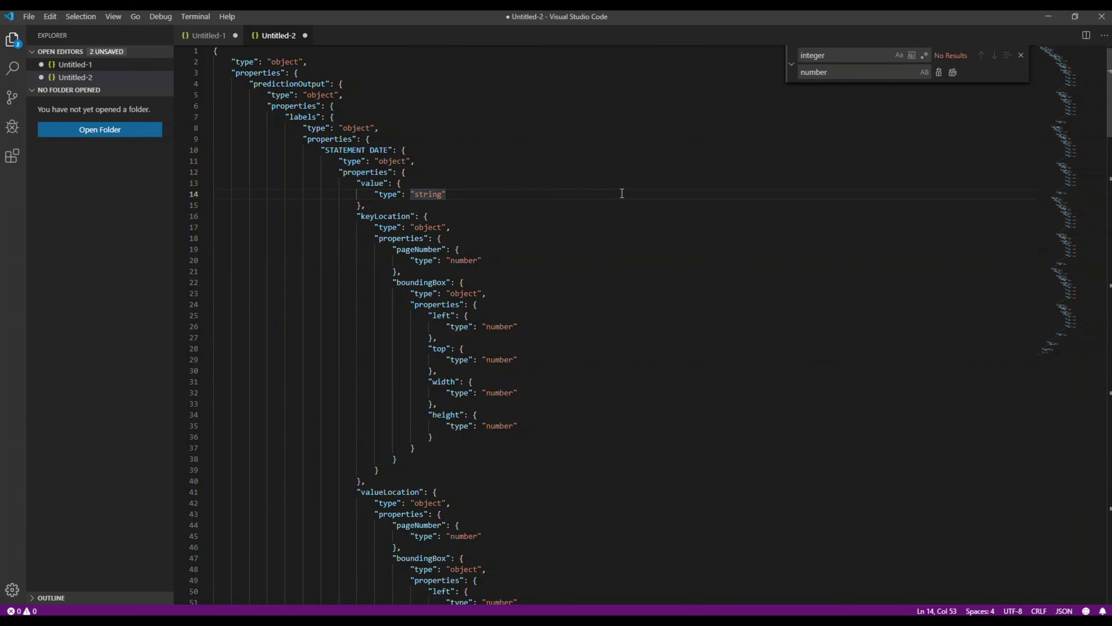
key("ctrl+a")
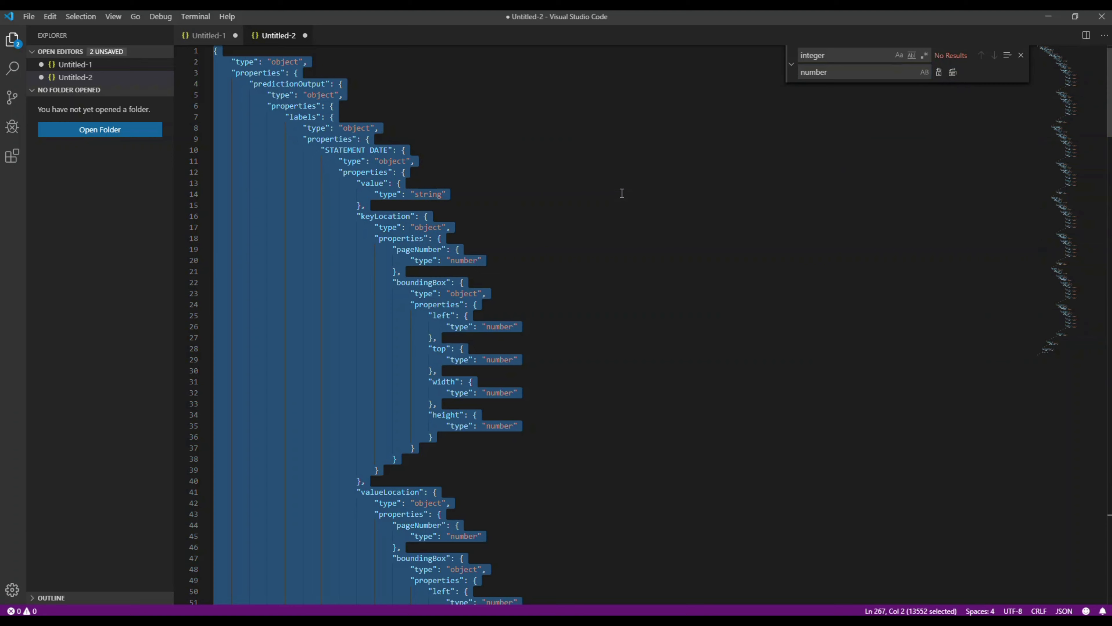
right_click(349, 251)
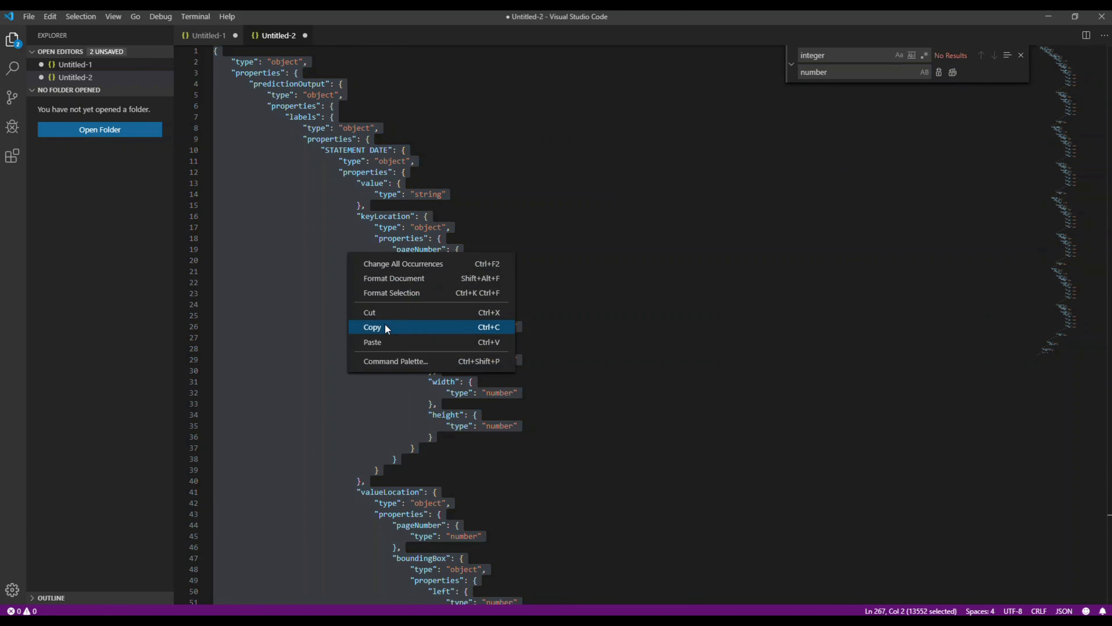
left_click(385, 326)
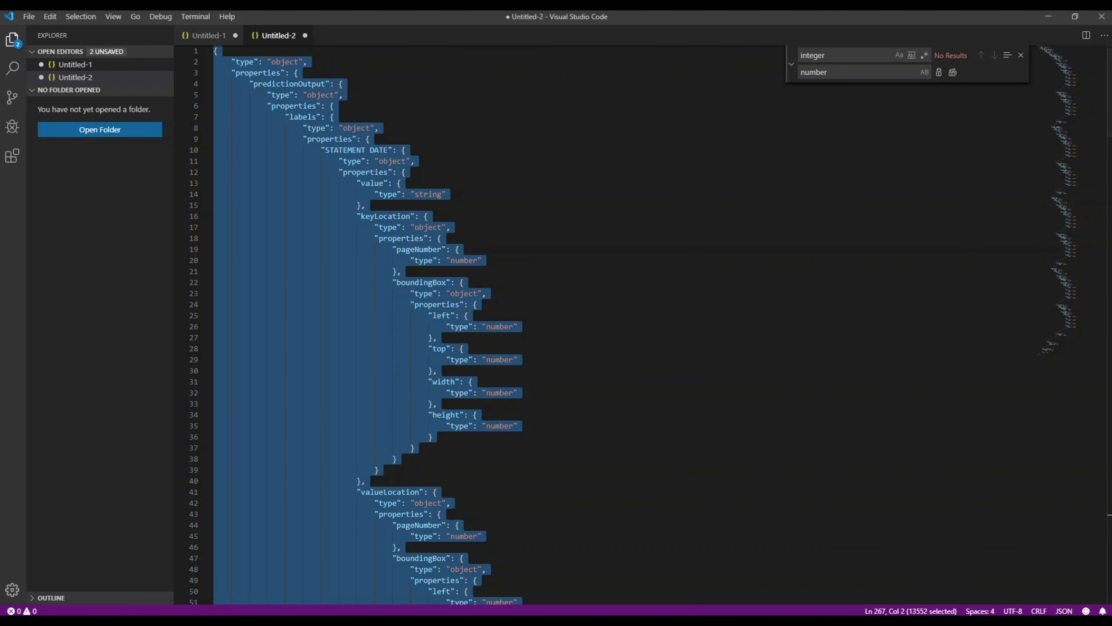
left_click(225, 613)
left_click(230, 605)
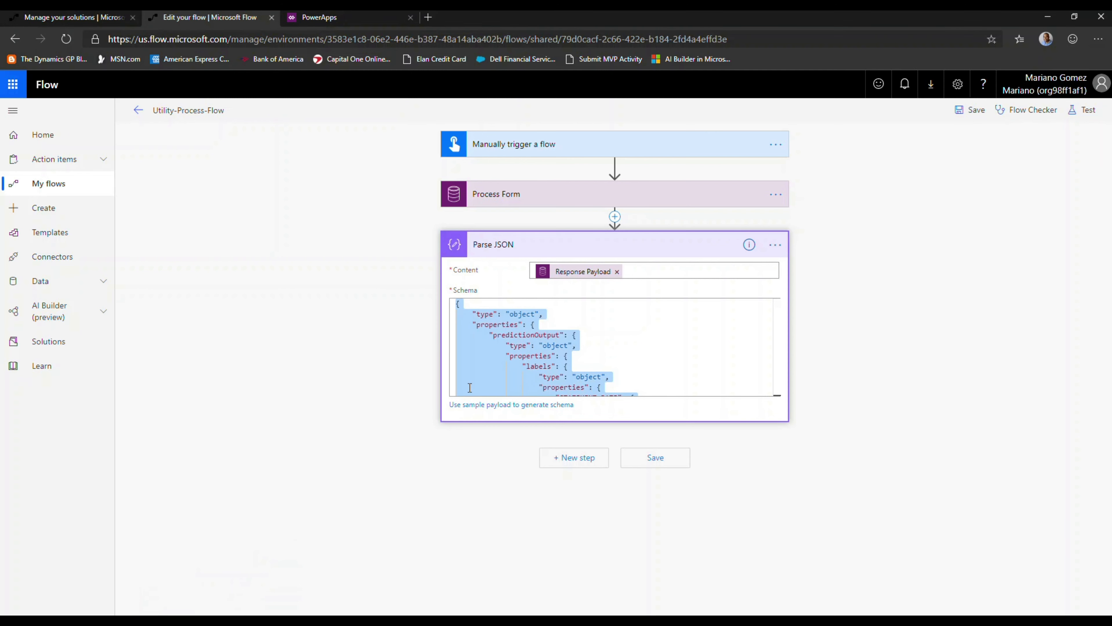
Step: Try to overwrite the Parse JSON schema with the copied edited version
right_click(477, 375)
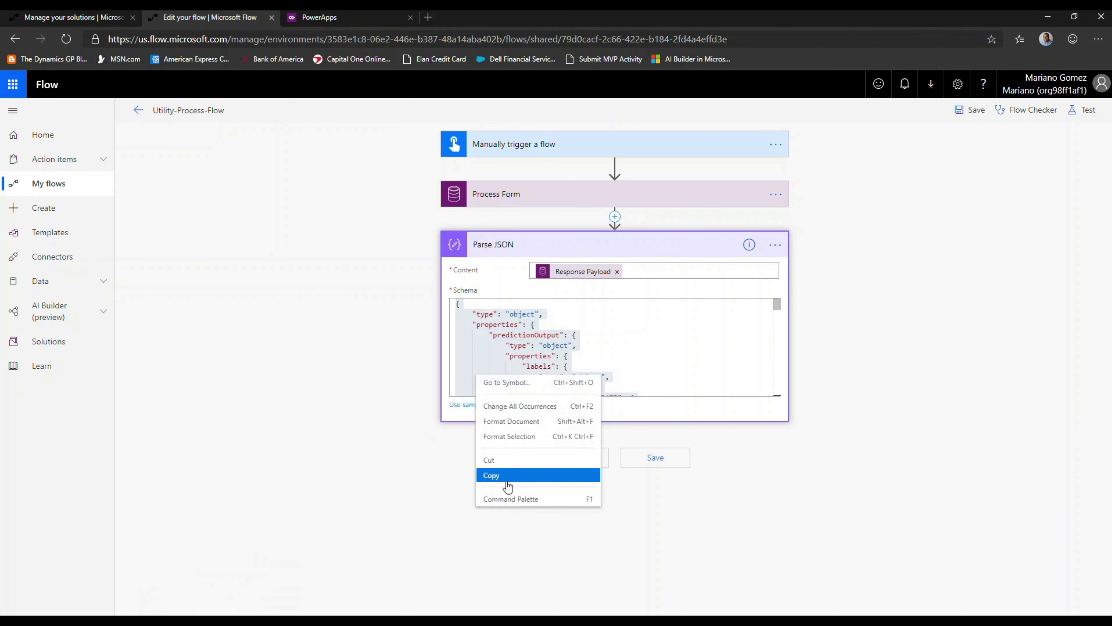
left_click(512, 346)
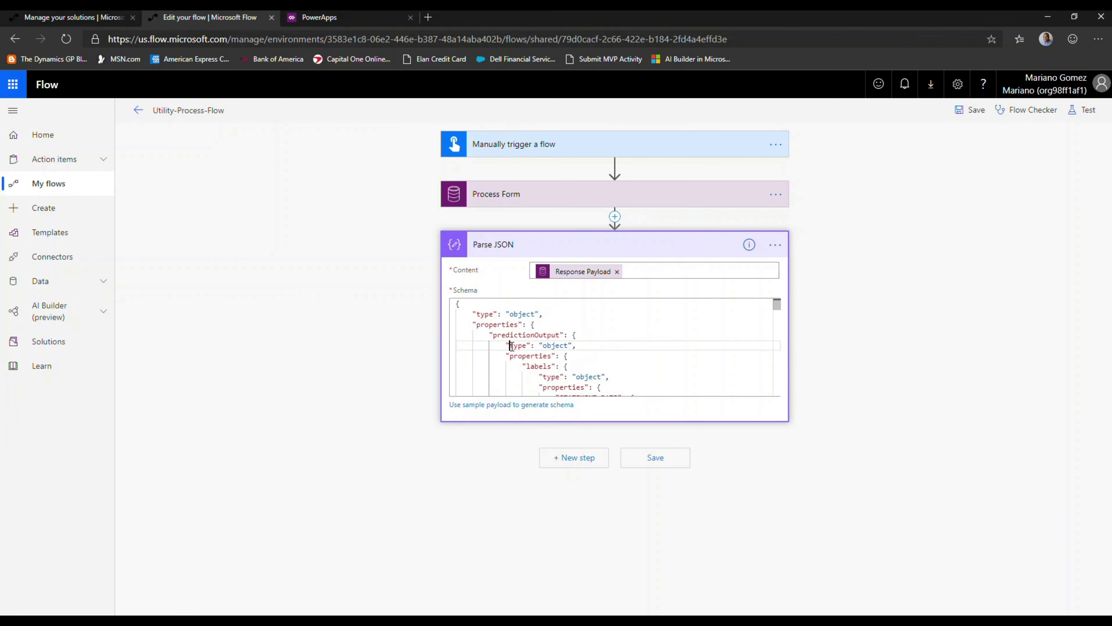
key("ctrl+a")
key("ctrl+v")
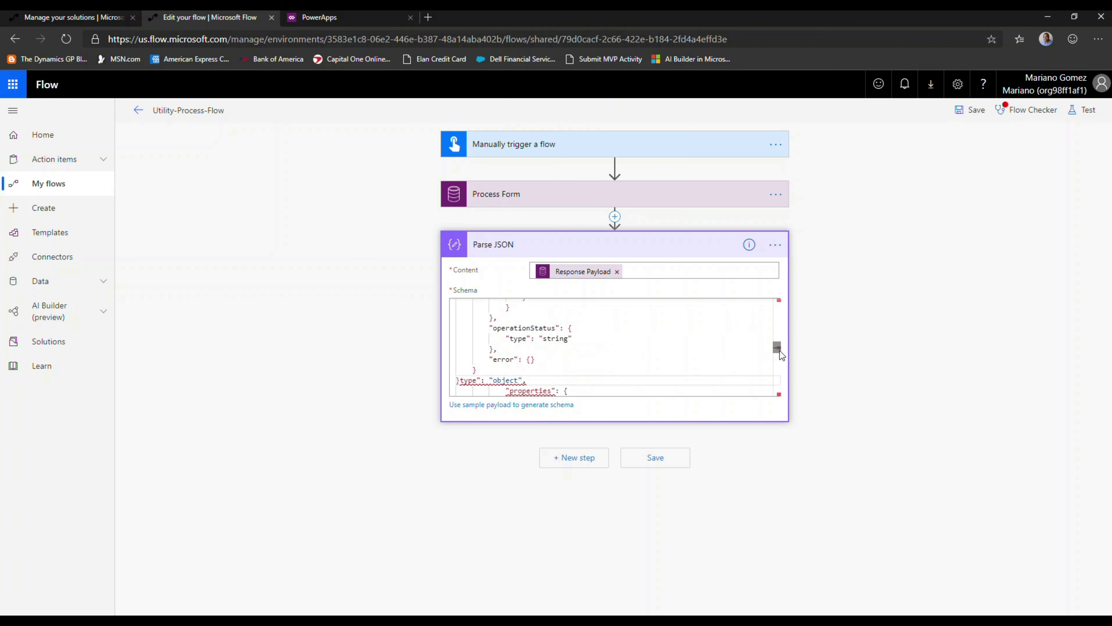
Step: Replace the whole content of the Parse JSON schema with the copied edited schema and save the flow
left_click(672, 347)
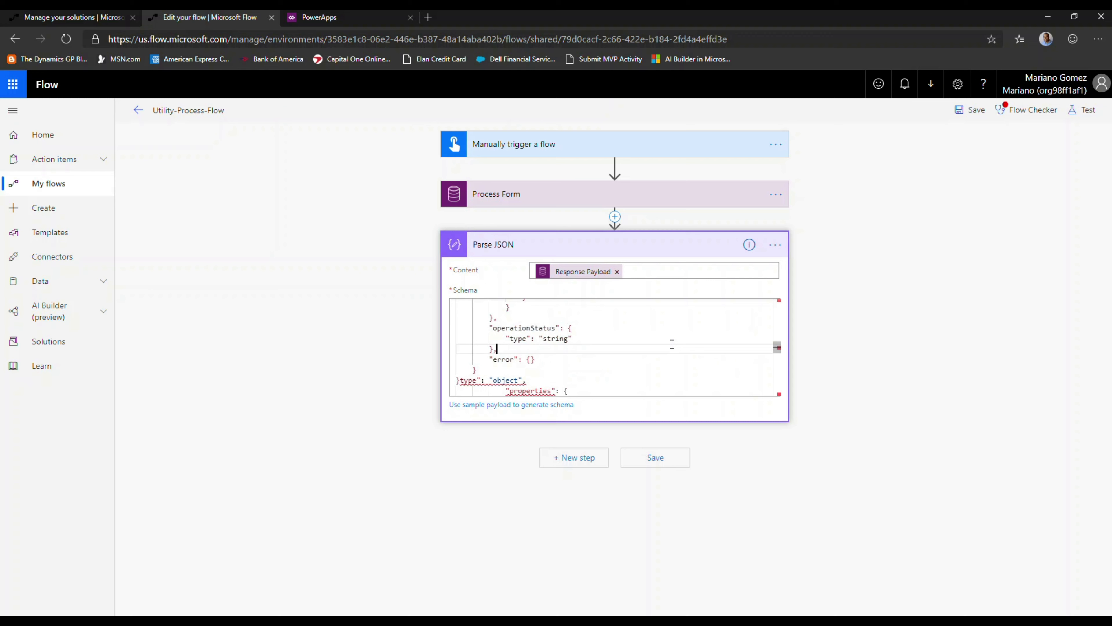
key("ctrl+a")
key("ctrl+v")
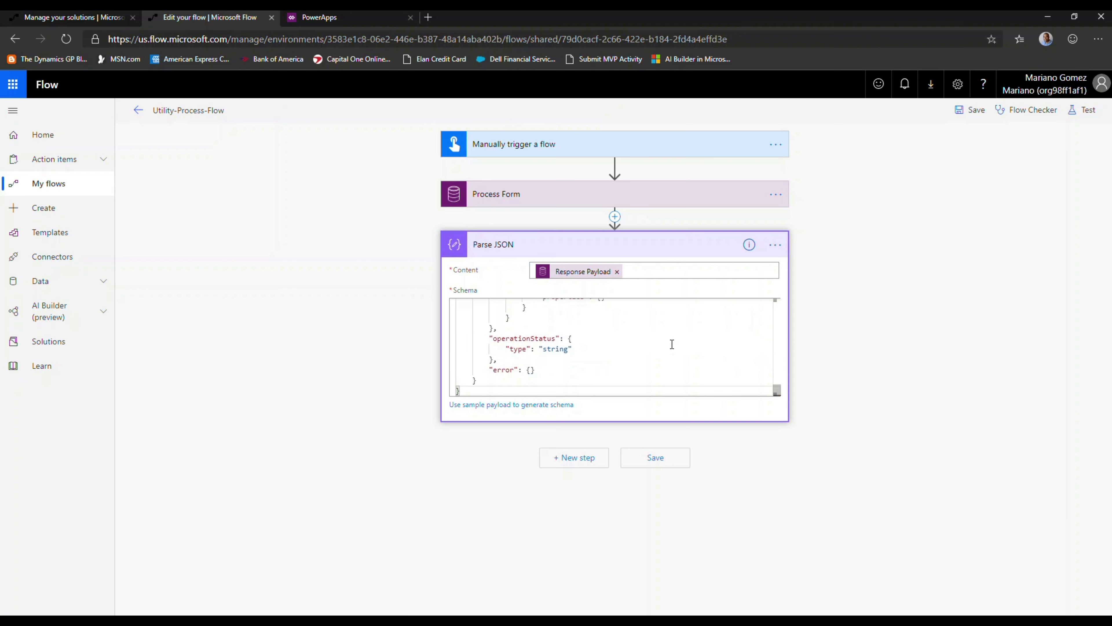
left_click_drag(779, 391, 780, 301)
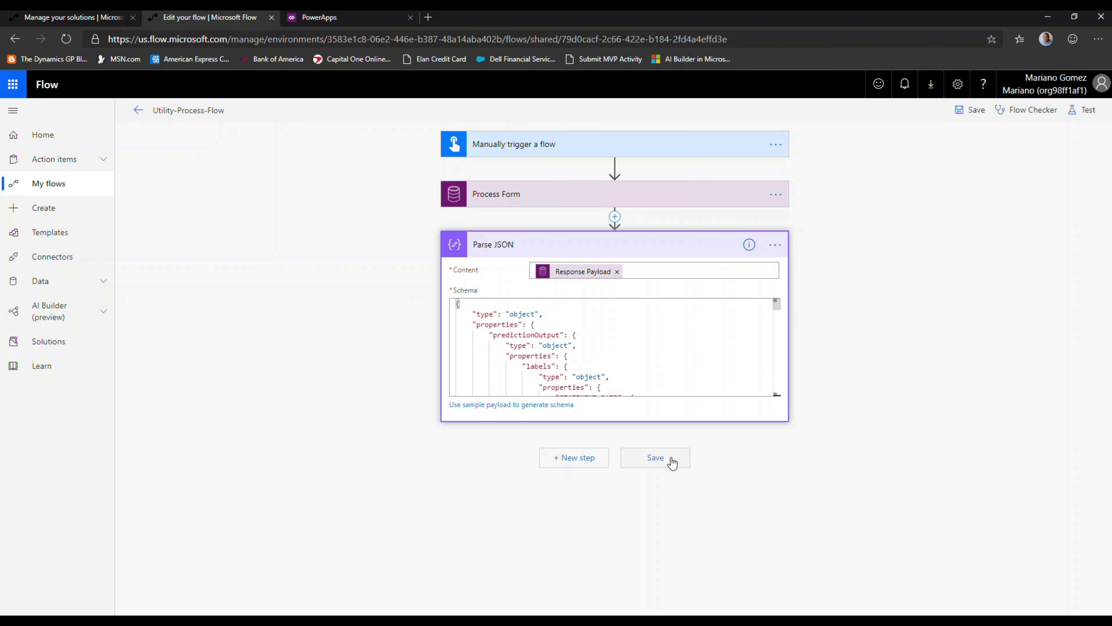
left_click(655, 457)
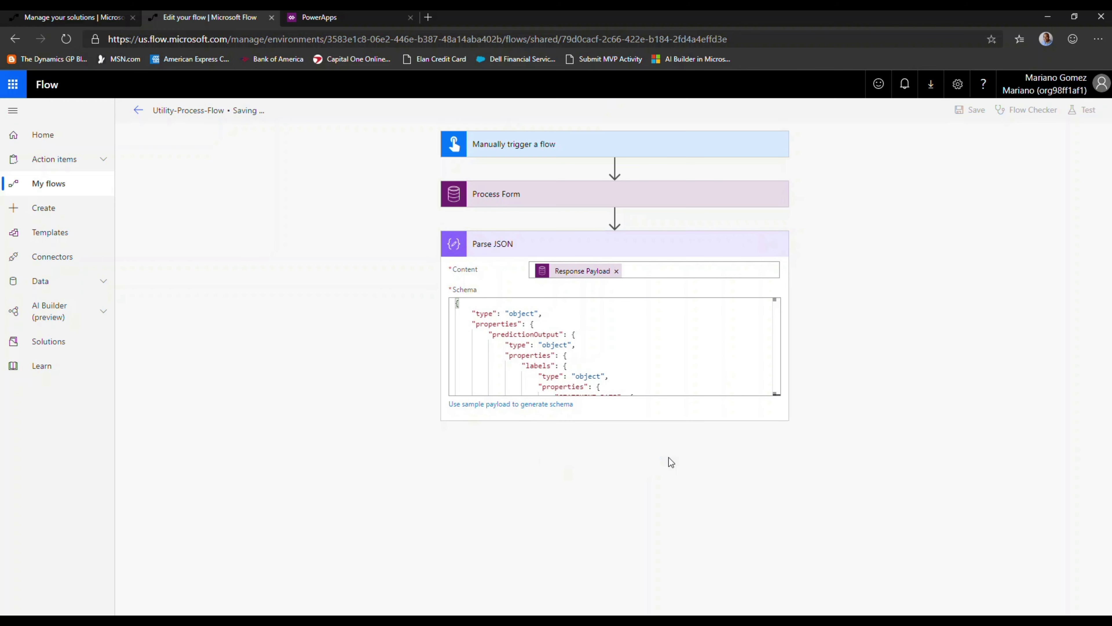
Step: Rename the Parse JSON action to Parse Form Response
left_click(771, 245)
left_click(665, 244)
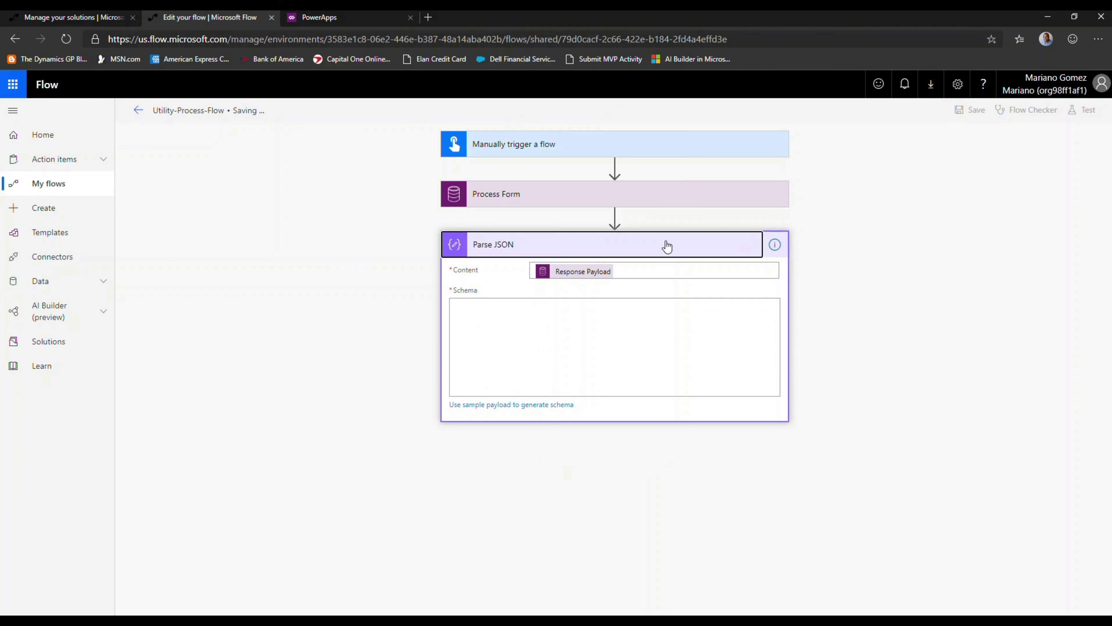
left_click(777, 250)
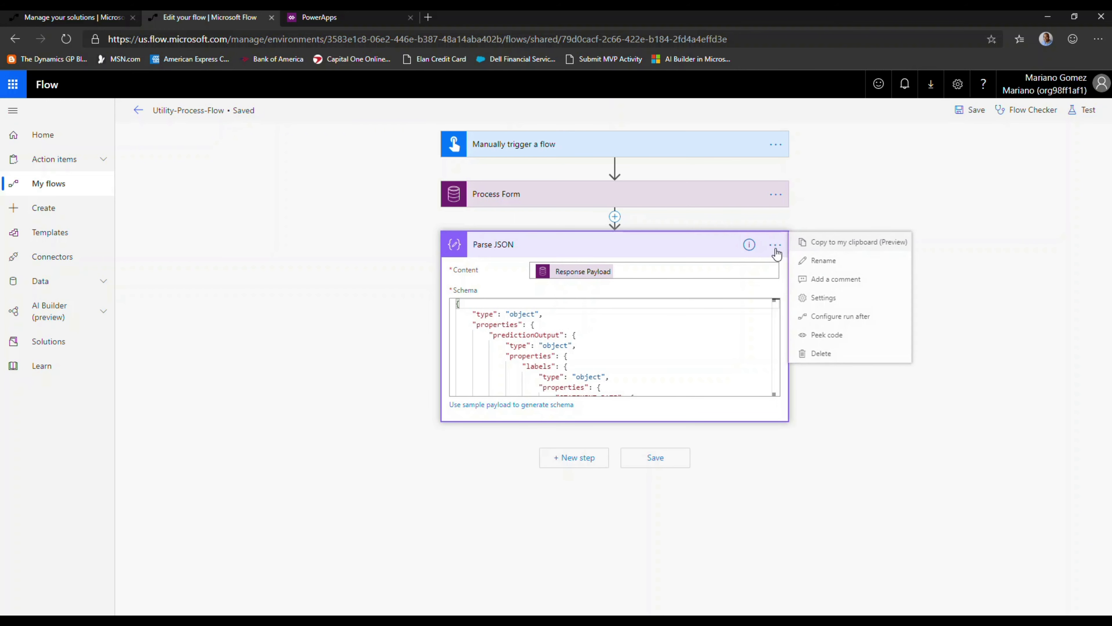
left_click(819, 259)
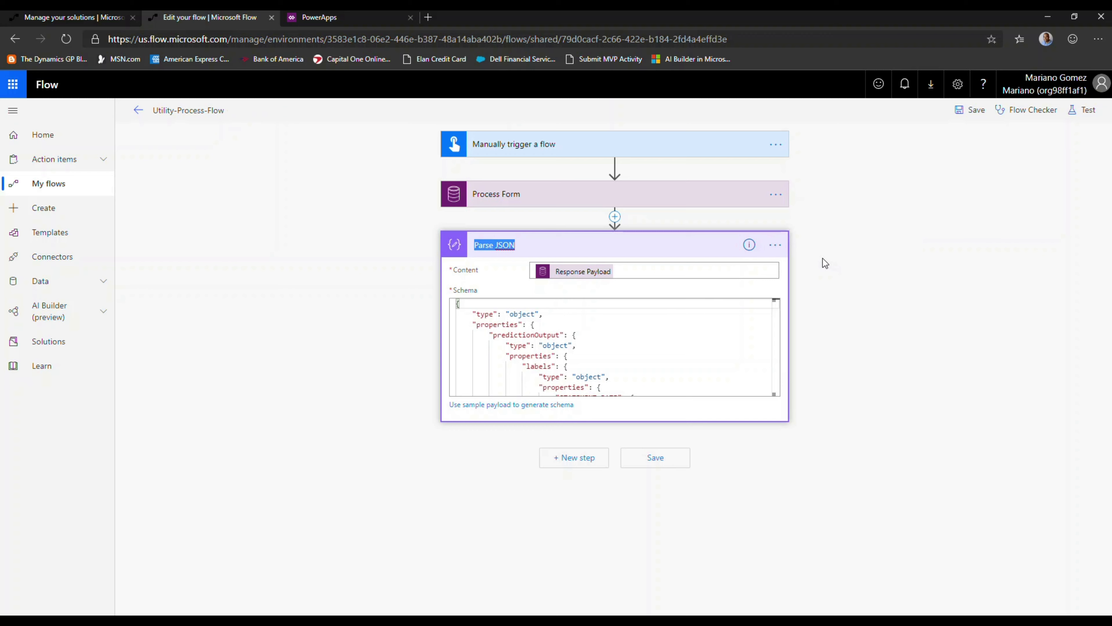
type("Parse Form Response")
Step: Add an Initialize variable action after Parse Form Response, searching the actions for Variable
left_click(570, 459)
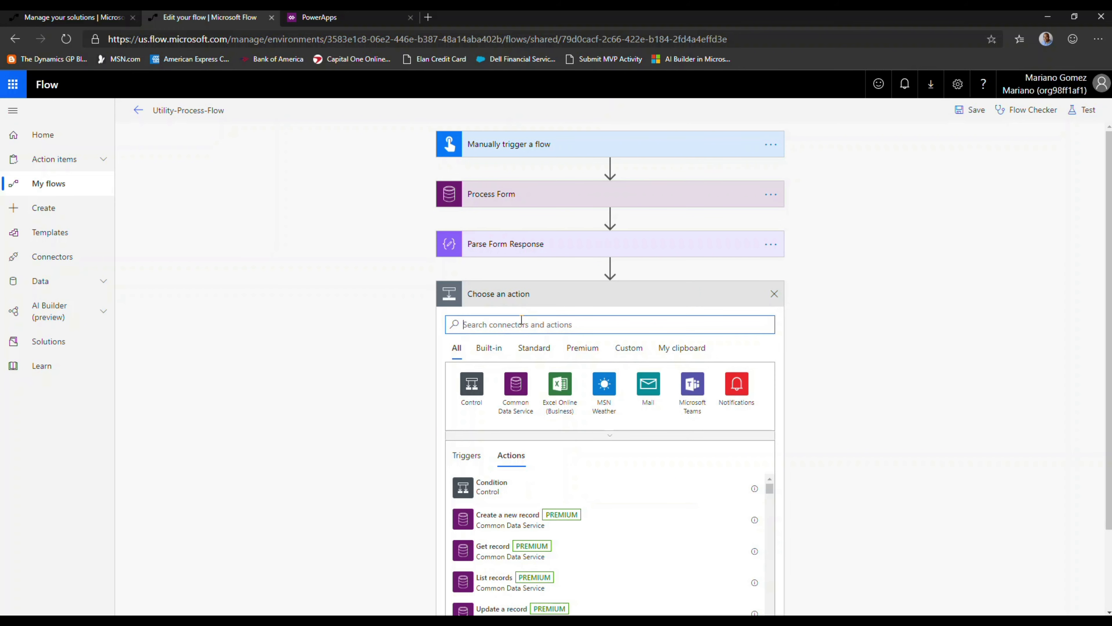
type("Variable")
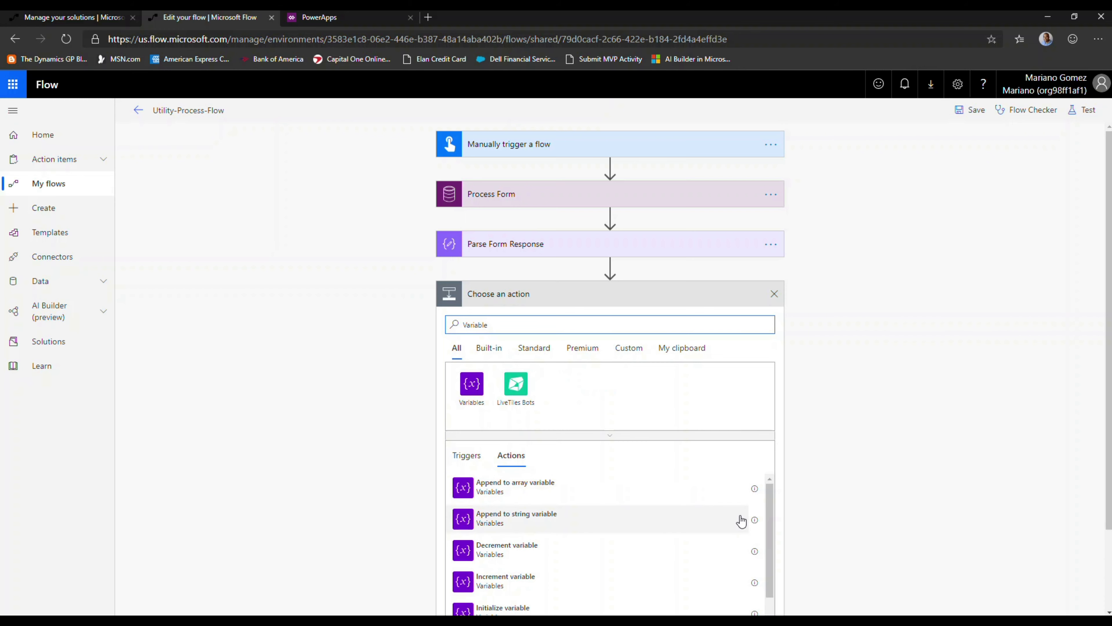
left_click_drag(770, 512, 770, 536)
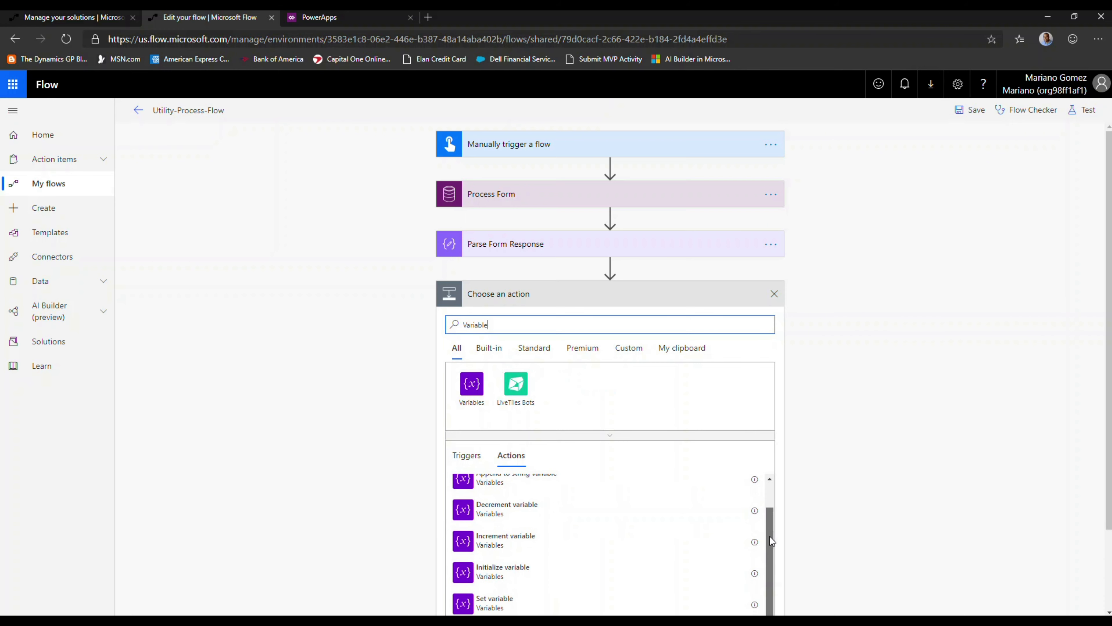
left_click(485, 577)
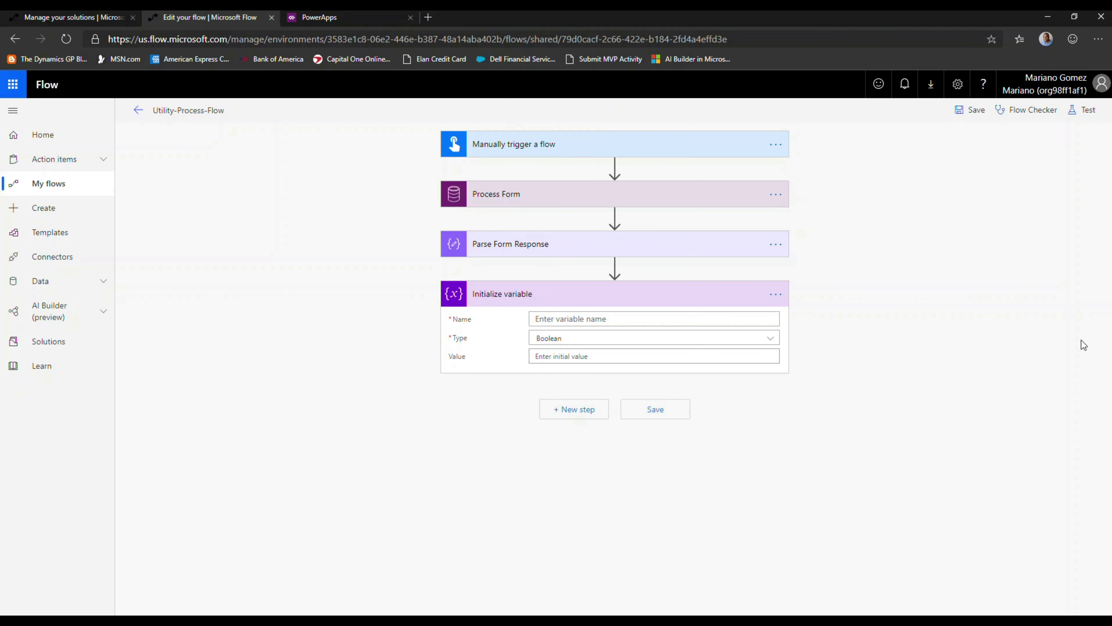
Step: Name the variable Statement Date and set its type to String
left_click(608, 322)
type("Statement Date")
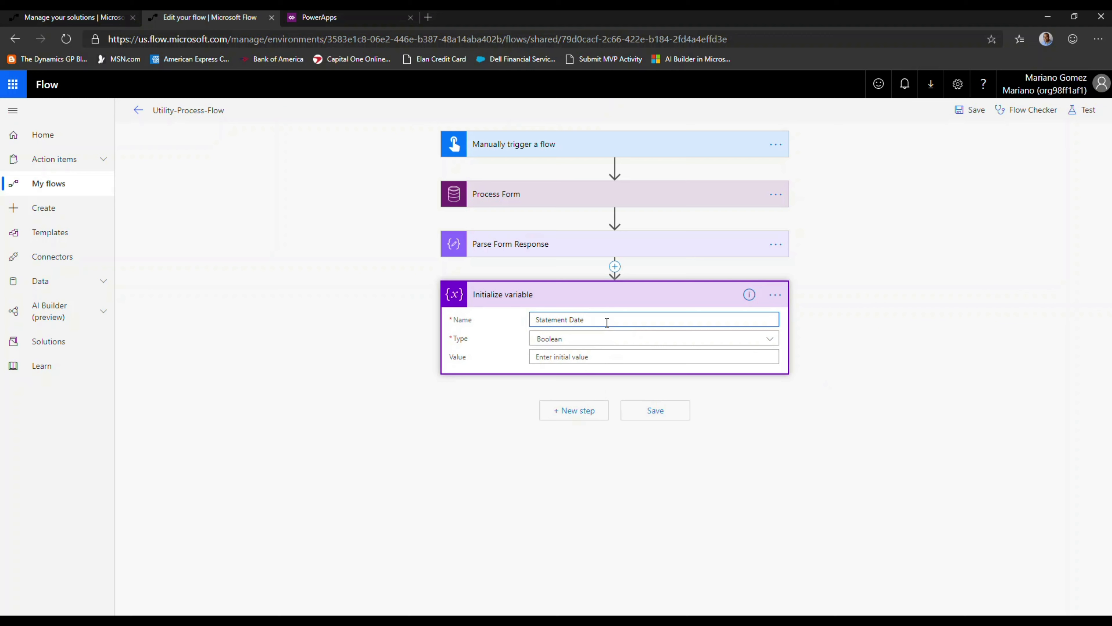
key("Tab")
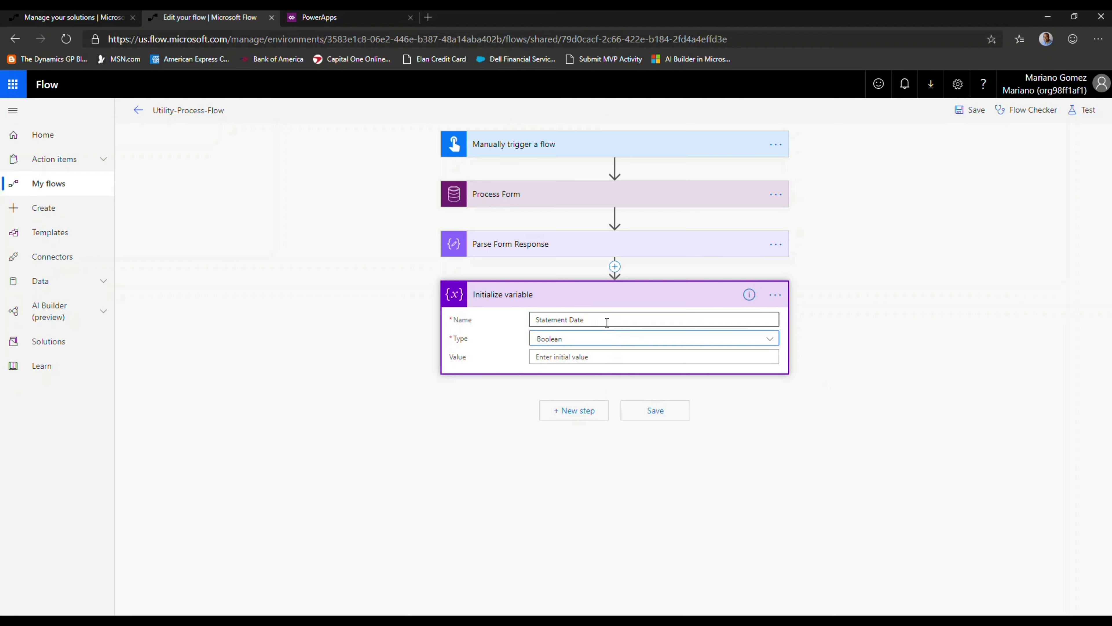
left_click(587, 344)
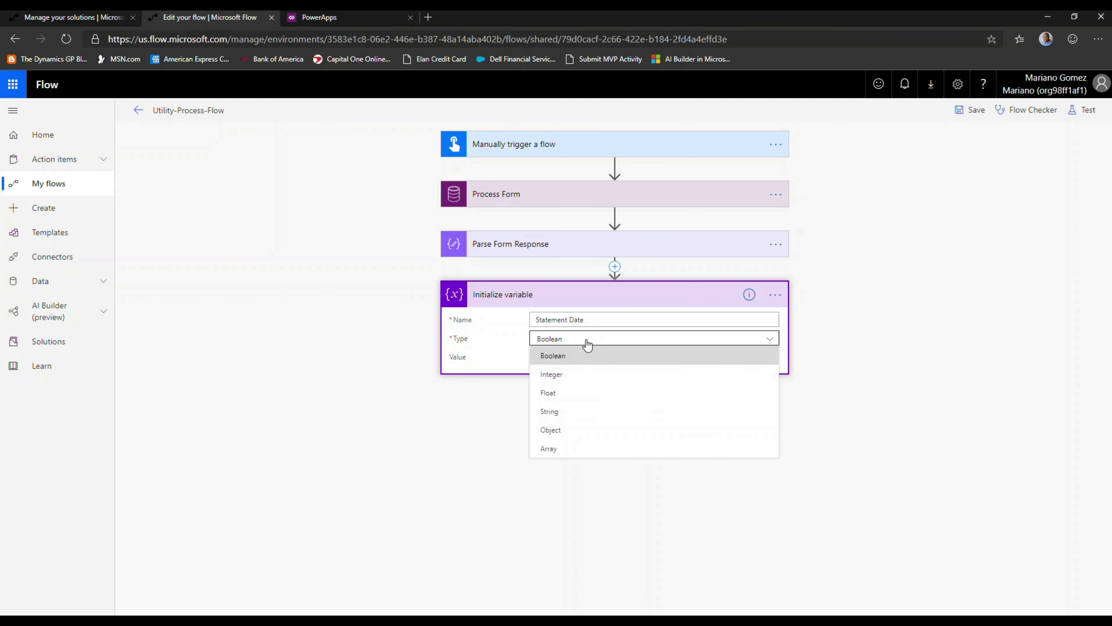
left_click(557, 412)
Step: Set the Statement Date variable's initial value to the first value field from Parse Form Response, removing the extra confidence token
left_click(553, 356)
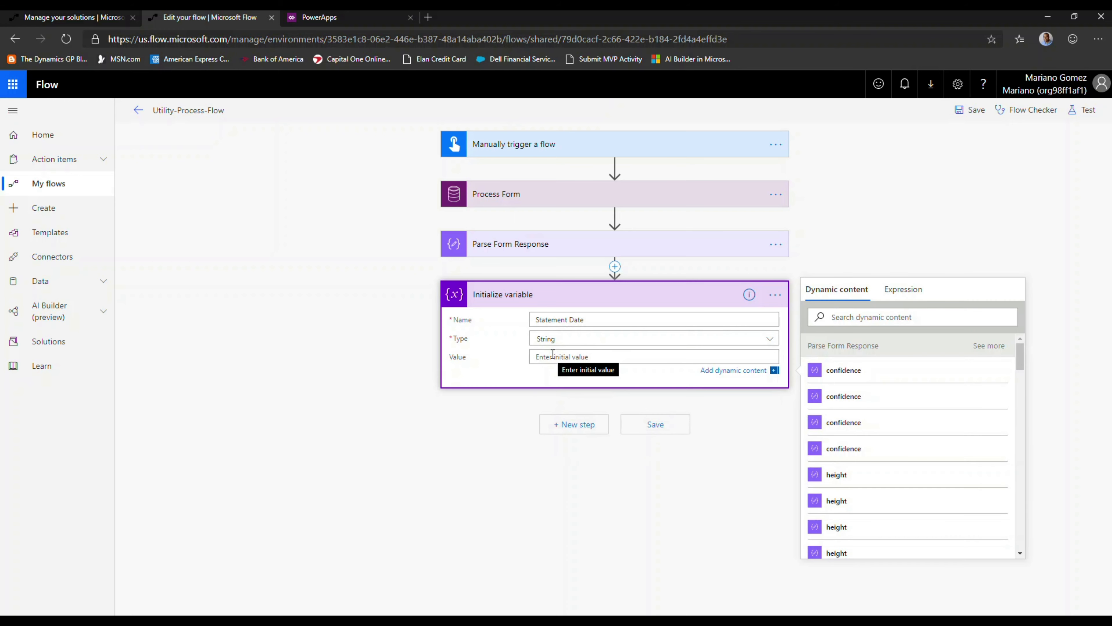
left_click_drag(1022, 350, 998, 465)
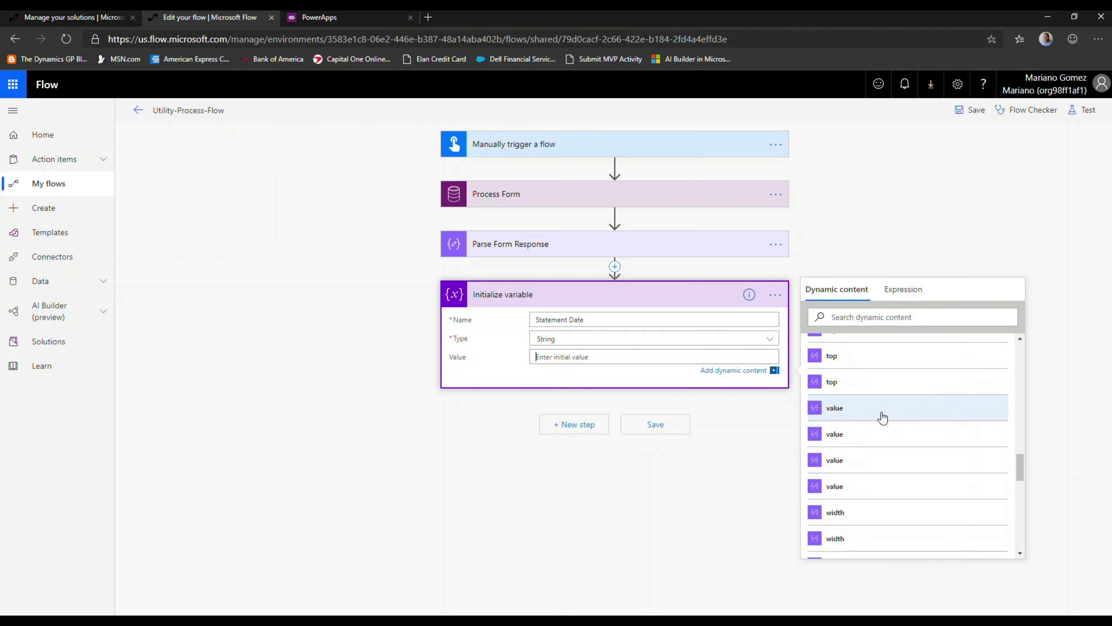
left_click(883, 417)
left_click(883, 418)
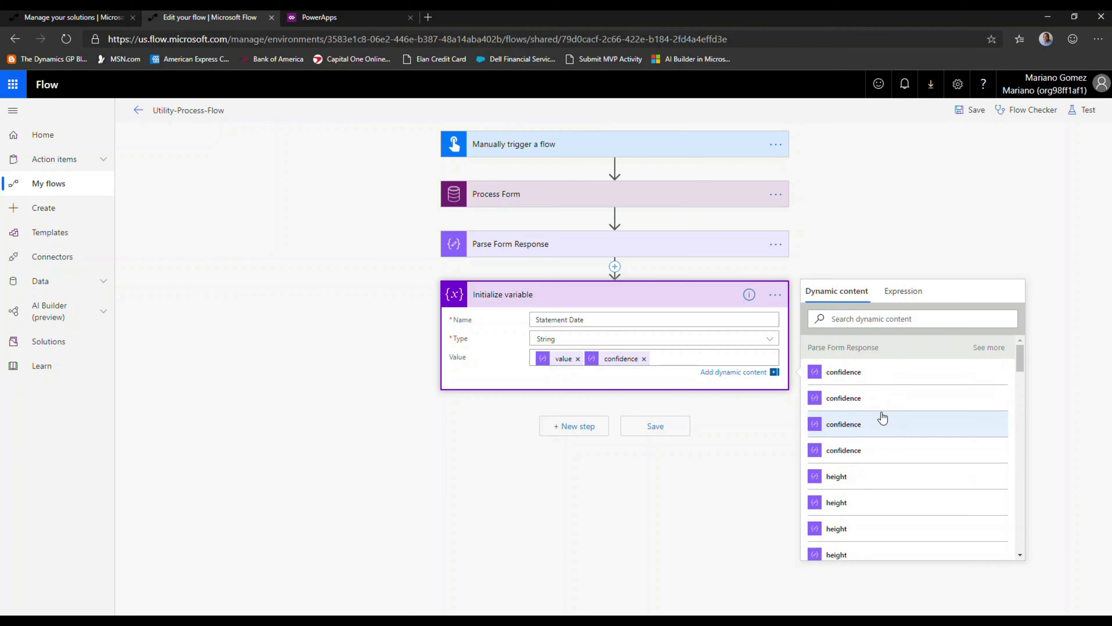
left_click(643, 358)
Step: Add a second Initialize variable action after the Statement Date one, searching the actions for Variable
left_click(594, 430)
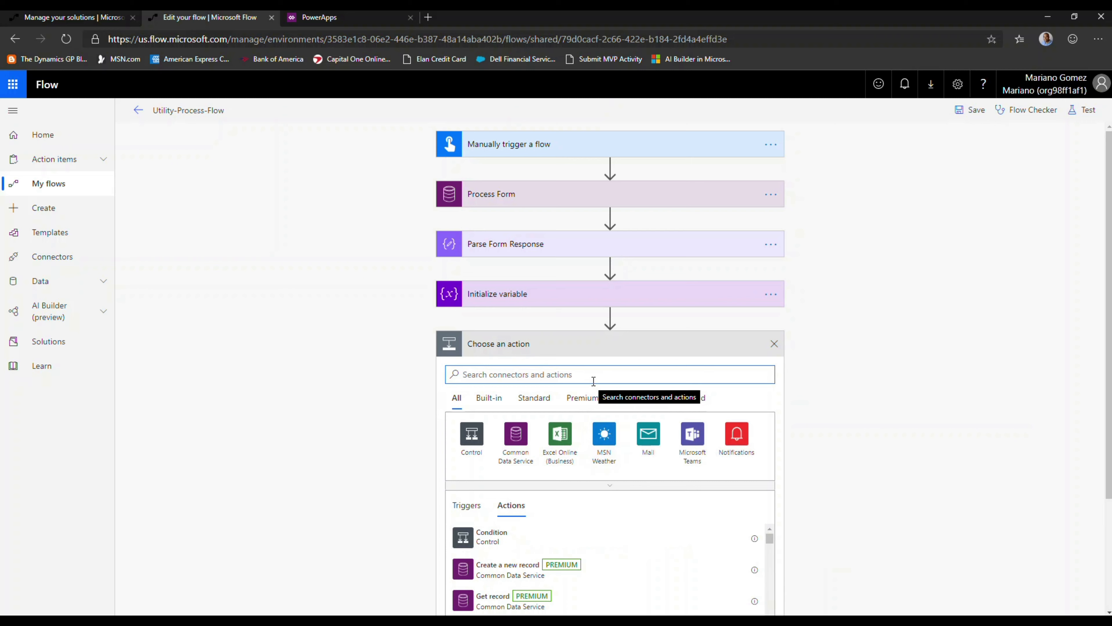
type("Var")
type("a")
type("able")
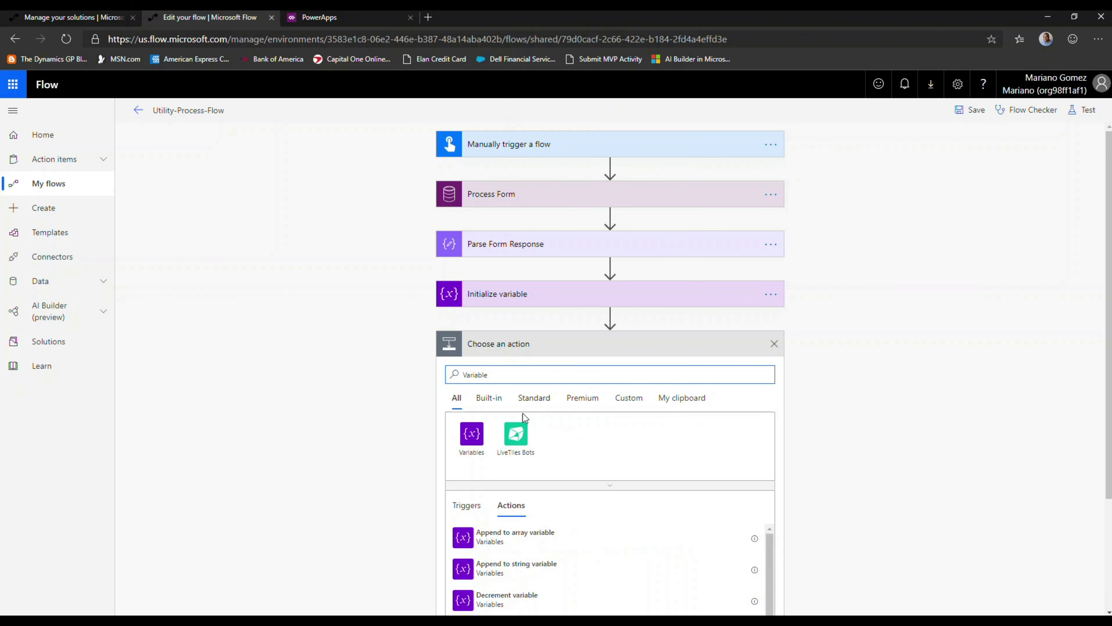
left_click(473, 437)
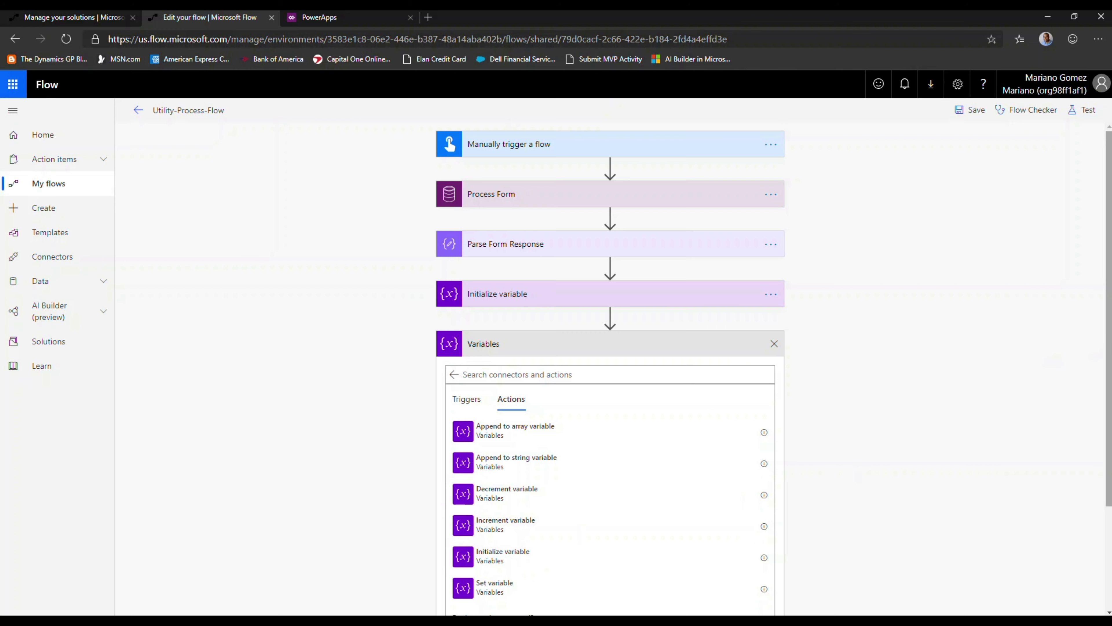
scroll(646, 553, "down", 3)
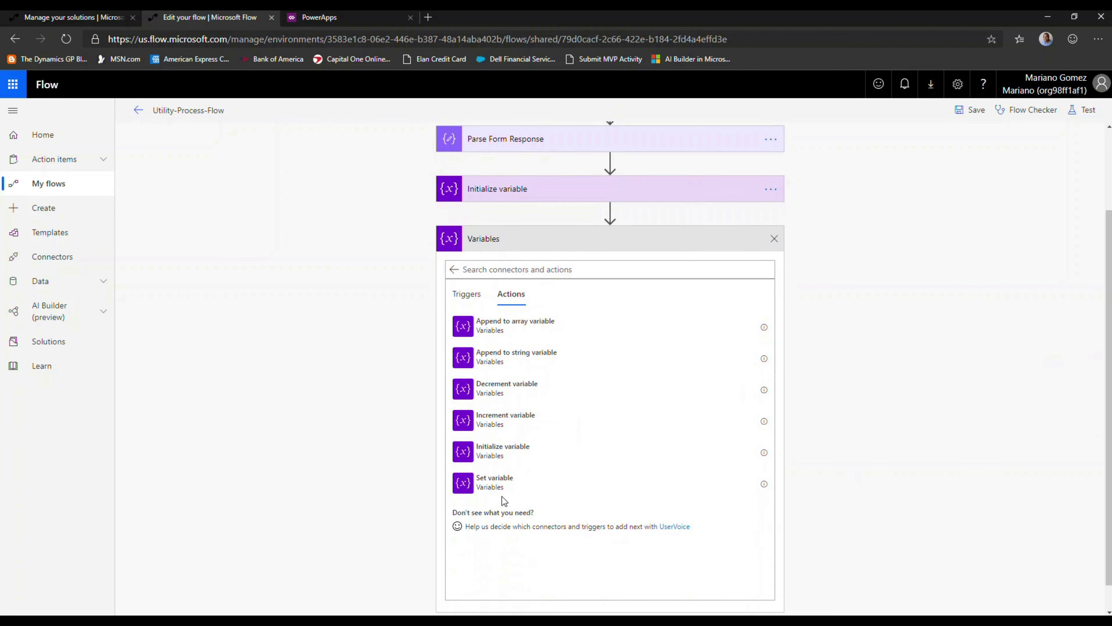
left_click(494, 453)
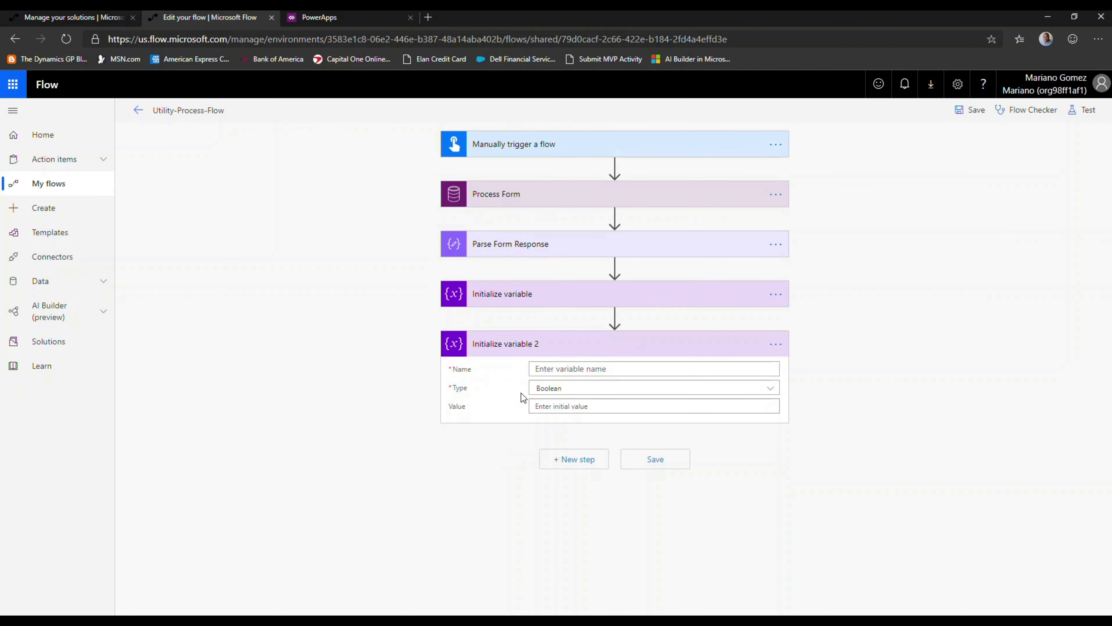
Step: Name the second variable accountNumber and set its type to String
left_click(554, 367)
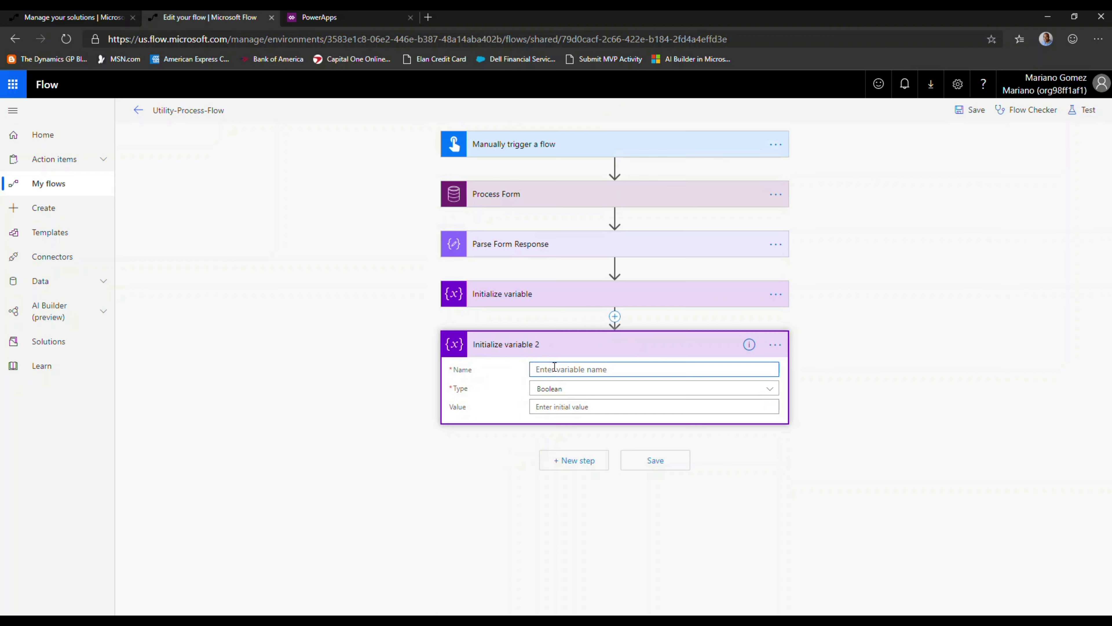
type("Accoun")
key("ctrl+BackSpace")
type("accountNumber")
key("Tab")
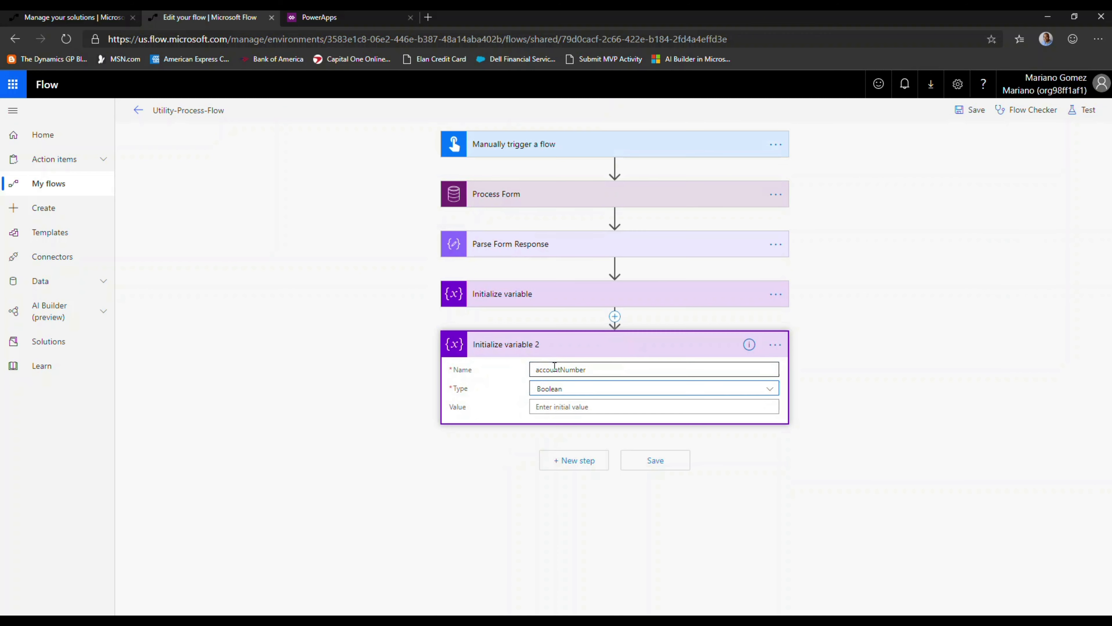
left_click(569, 364)
left_click(568, 385)
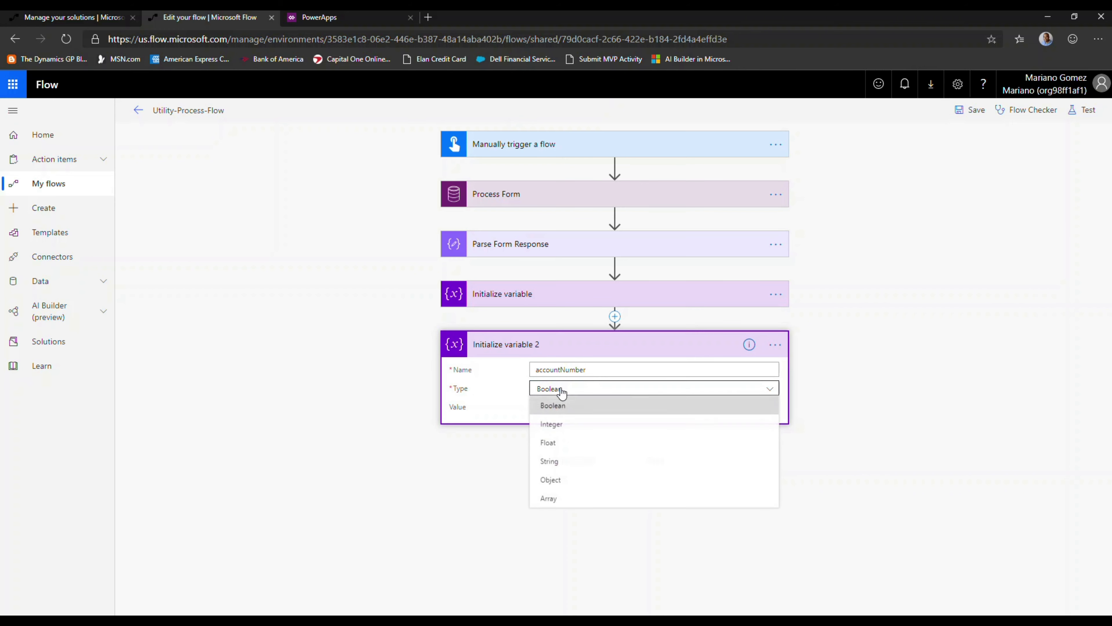
left_click(563, 464)
Step: Set accountNumber's initial value to the second value field from Parse Form Response
left_click(566, 406)
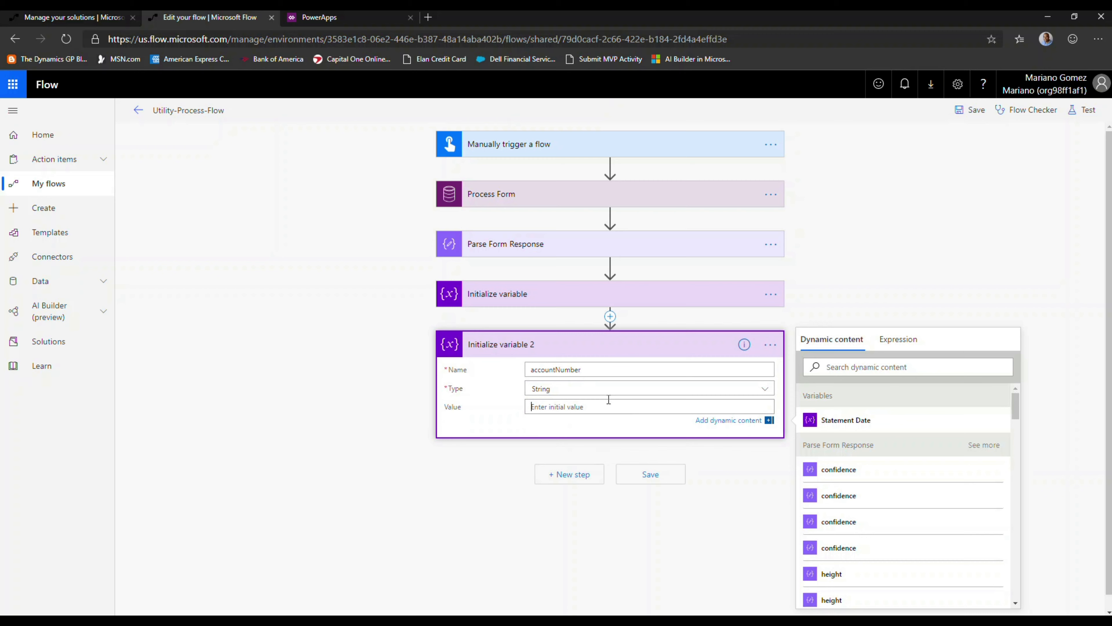
left_click_drag(1014, 410, 1014, 527)
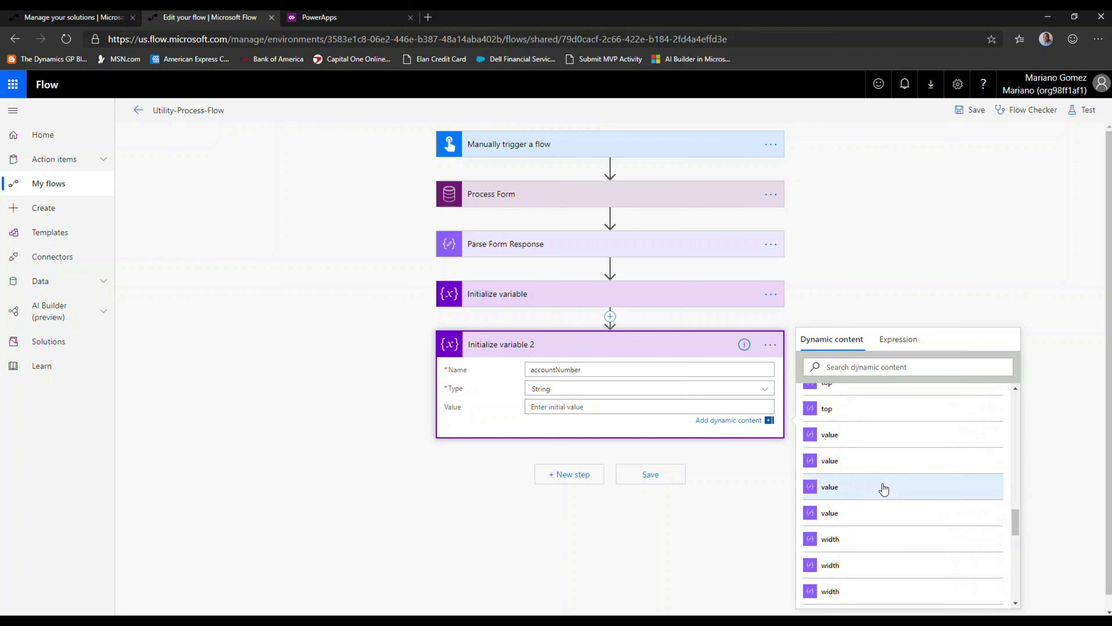
left_click(848, 464)
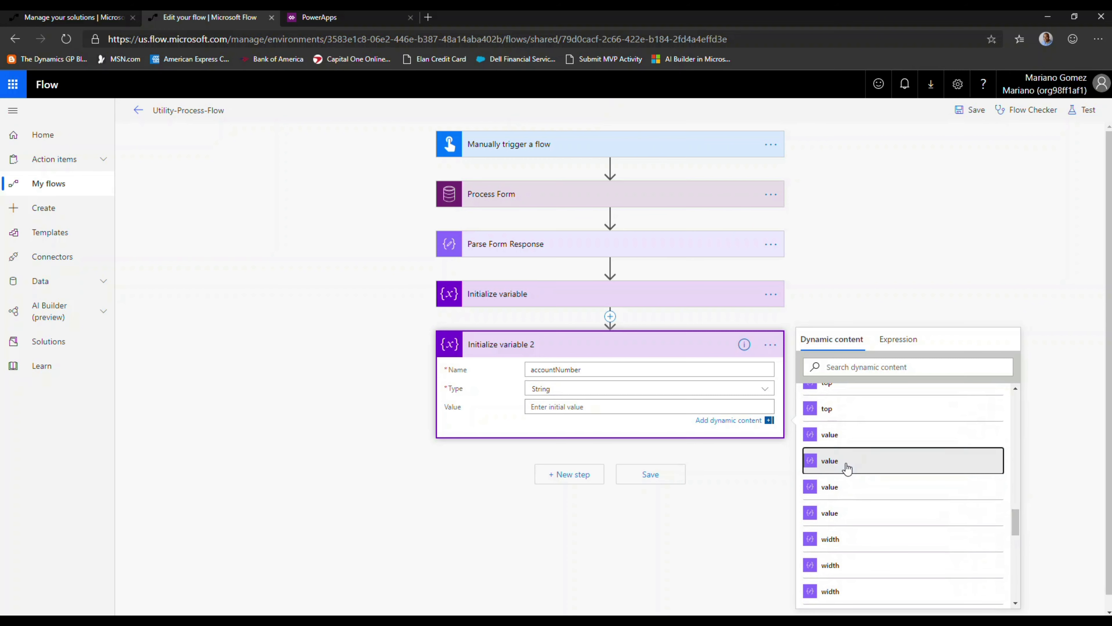
left_click(608, 494)
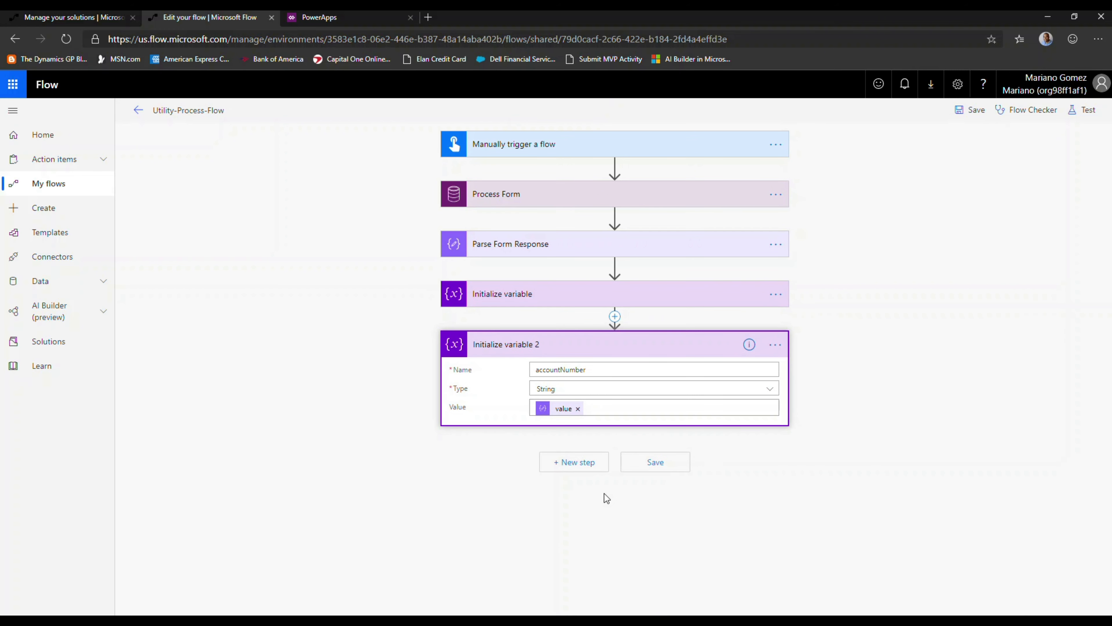
Step: Add a third Initialize variable action after the accountNumber one, searching the actions for Variable
left_click(566, 462)
type("V")
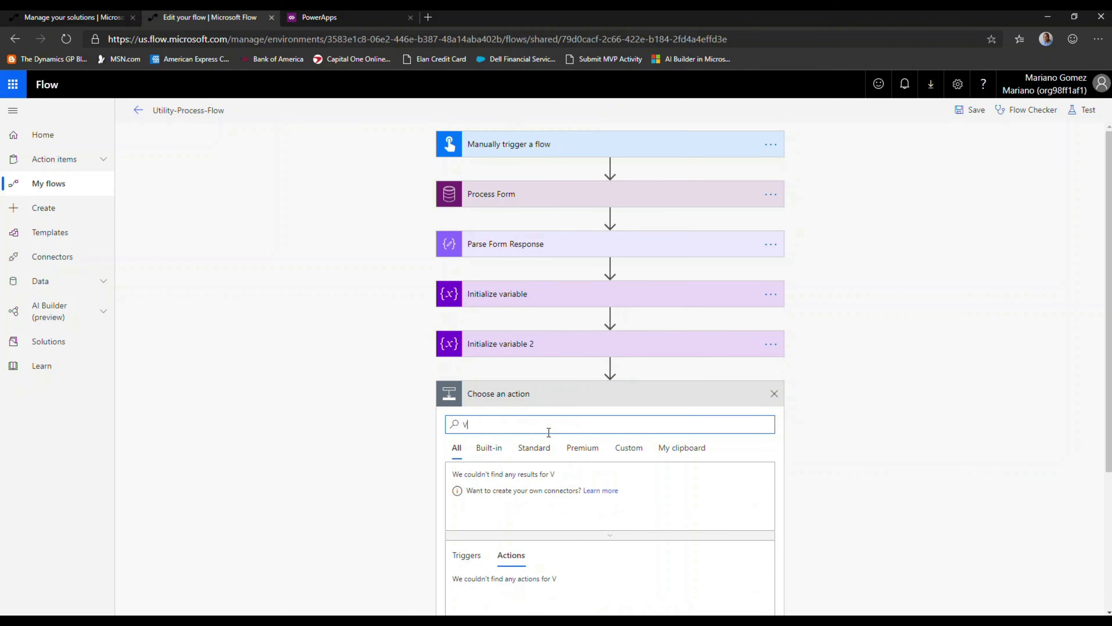
type("ariable")
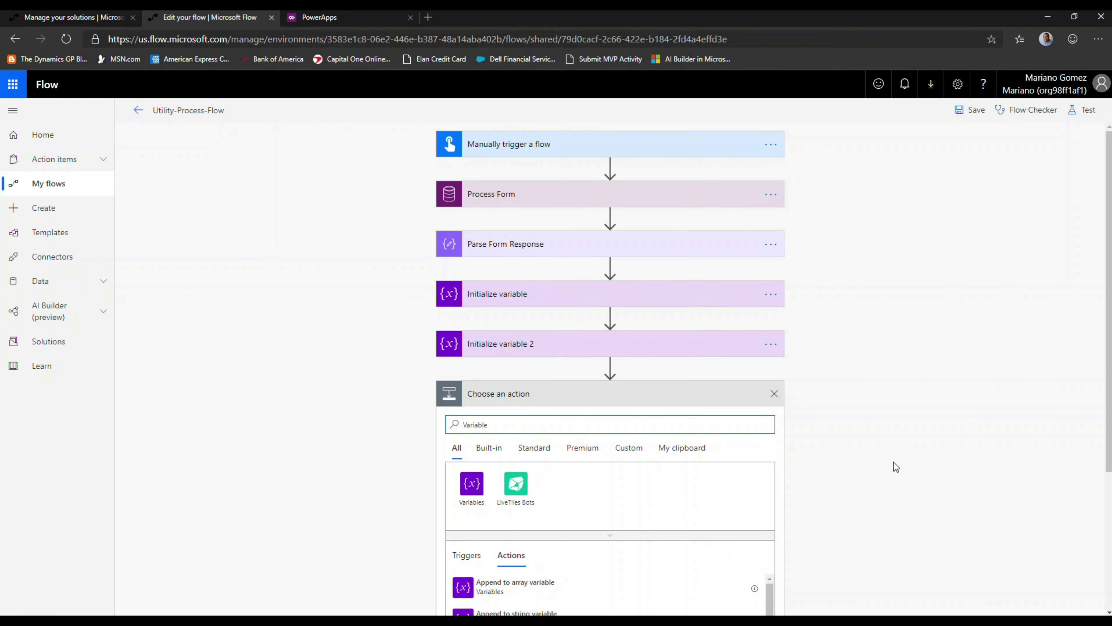
left_click_drag(1108, 386, 1109, 521)
left_click(508, 528)
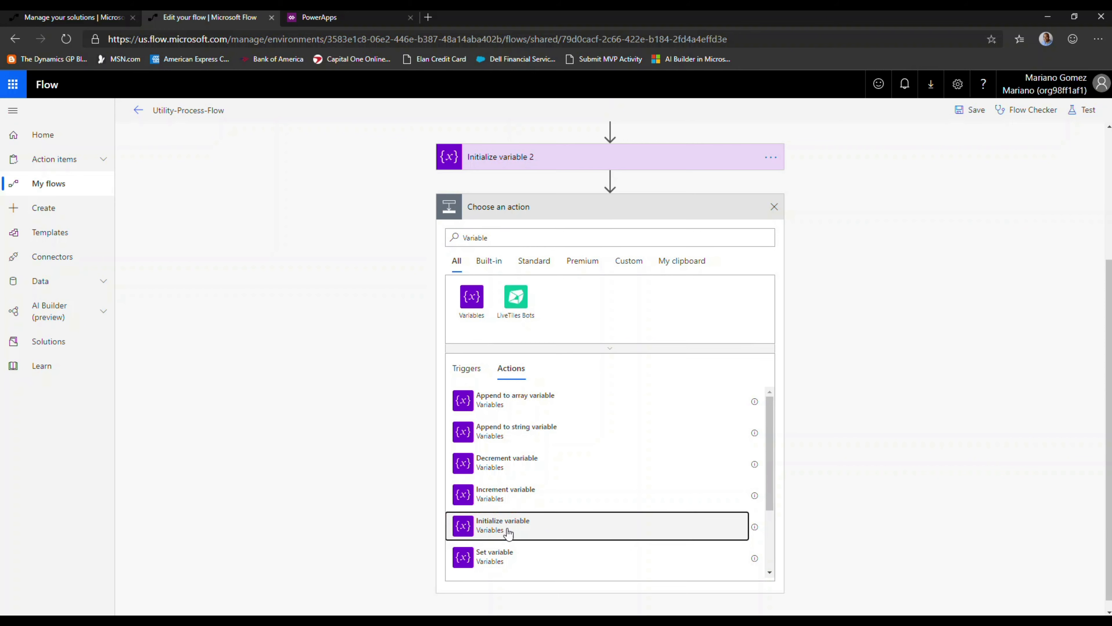
Step: Name the third variable amountDue and set its type to String
left_click(551, 420)
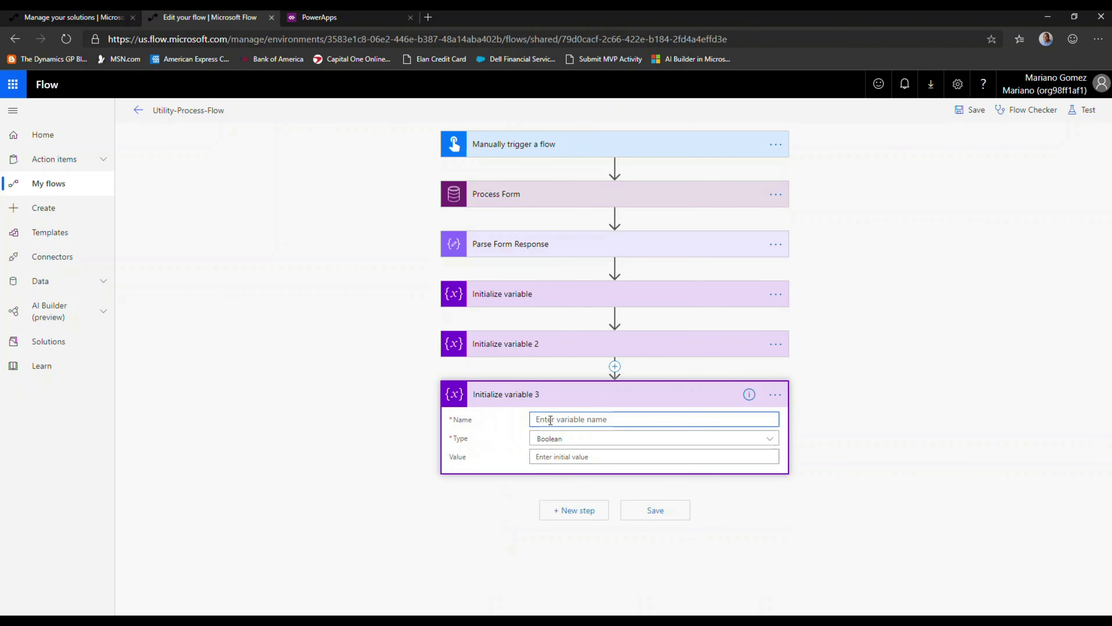
type("amountDue")
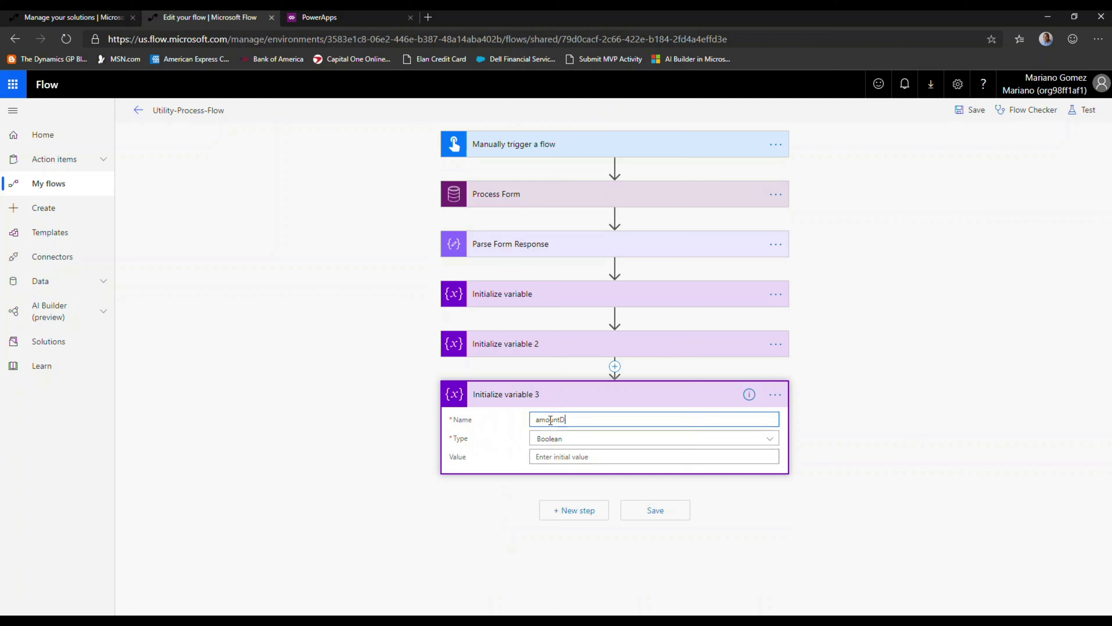
left_click(553, 440)
left_click(551, 511)
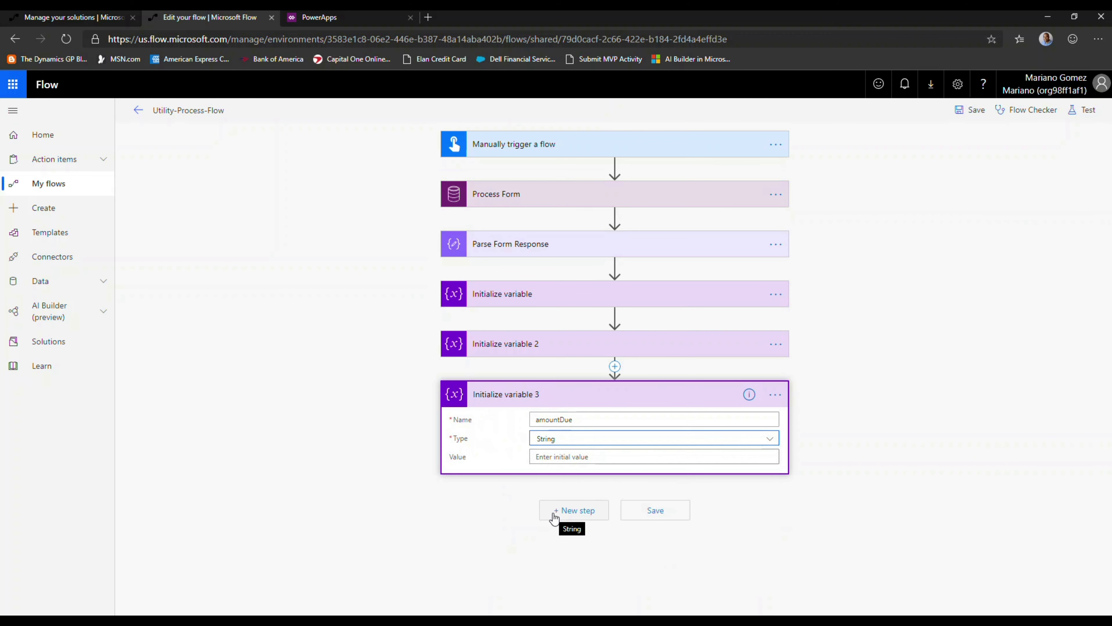
Step: Set amountDue's initial value to the third value field from Parse Form Response
left_click(571, 457)
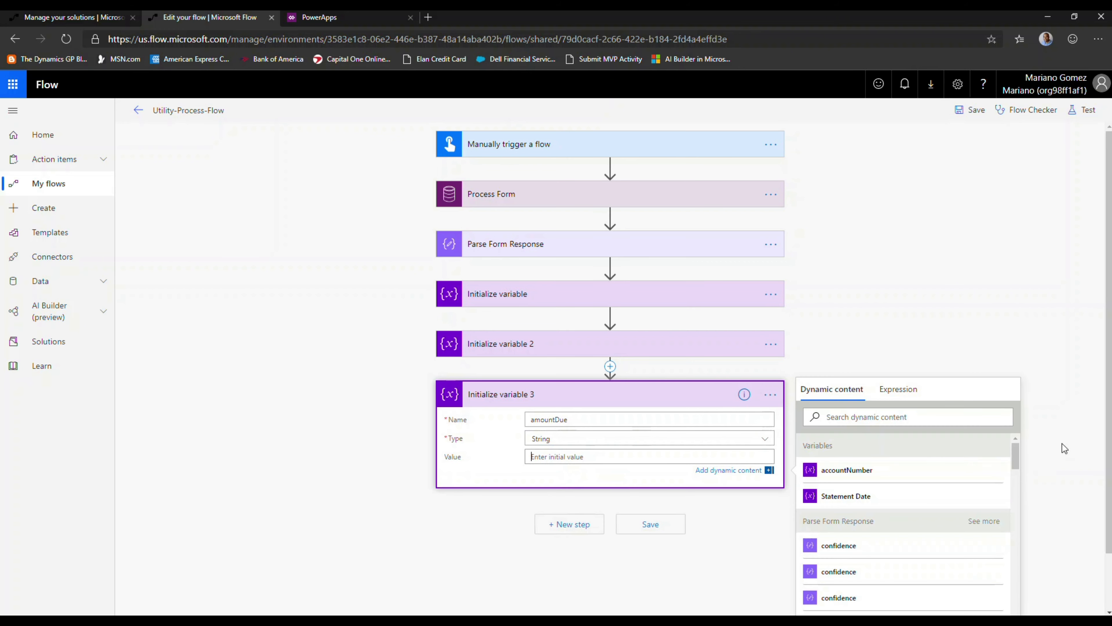
left_click_drag(1014, 452, 1002, 572)
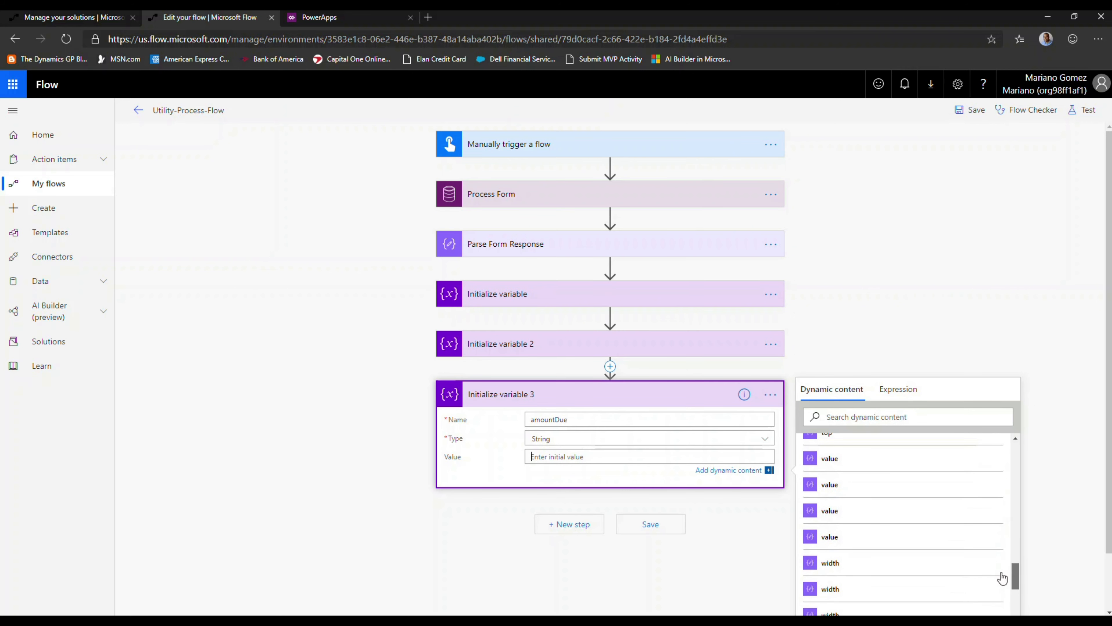
left_click(918, 519)
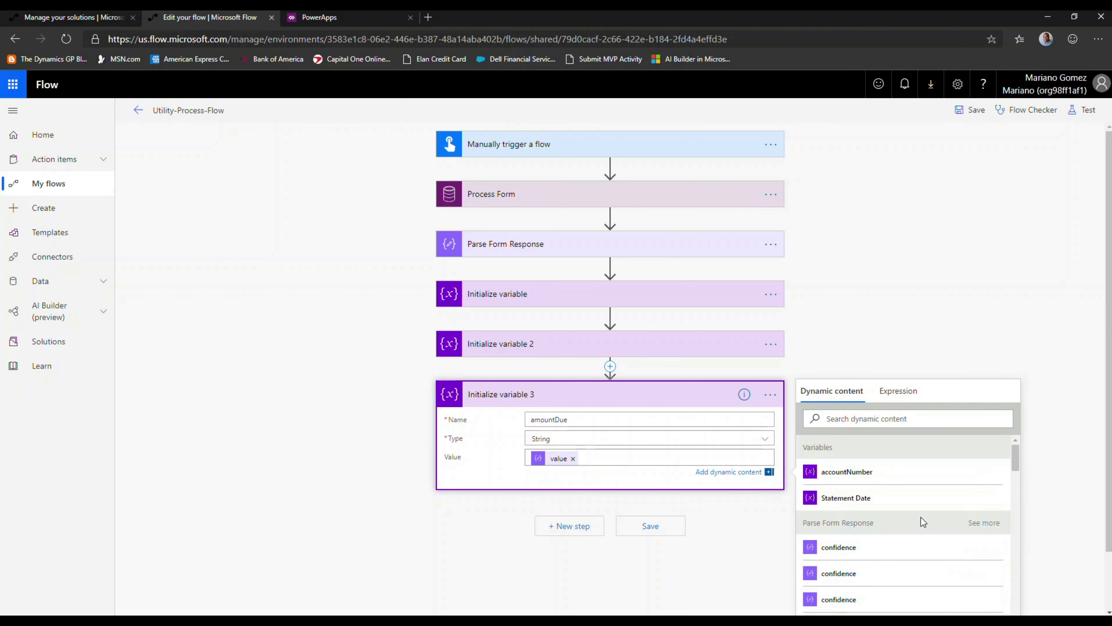
left_click(706, 520)
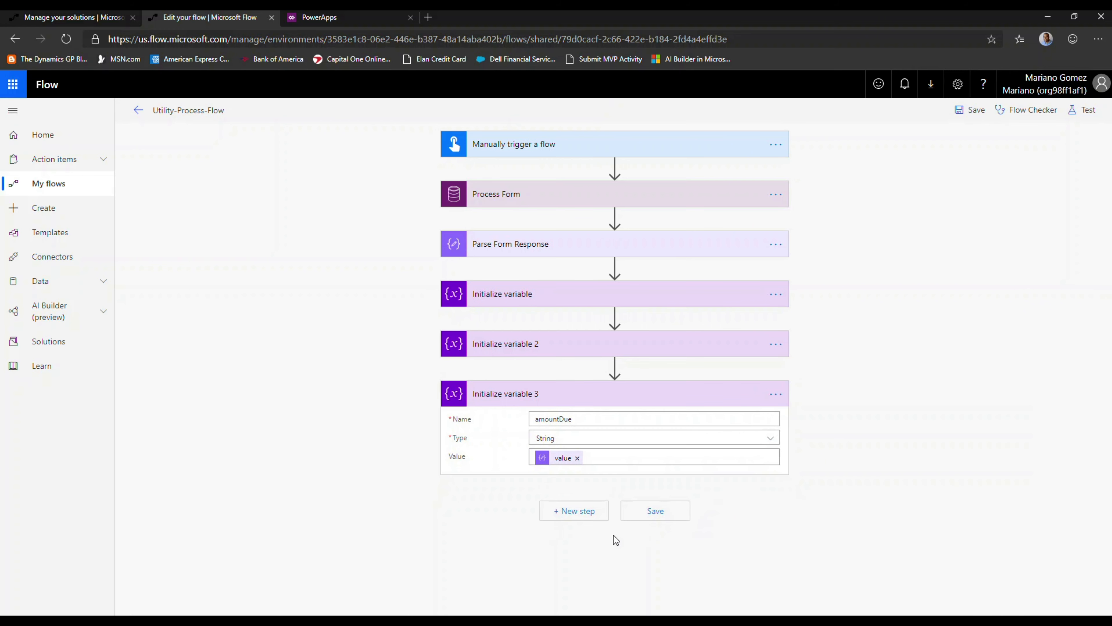
Step: Add a fourth Initialize variable action after the amountDue one, searching the actions for Variable
left_click(574, 511)
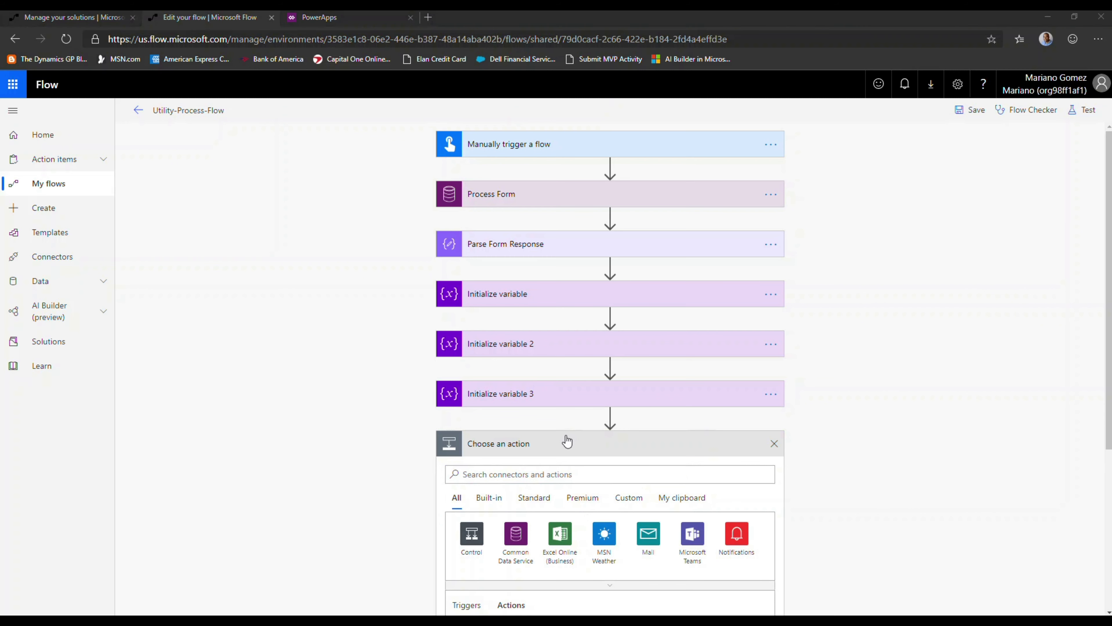
left_click(540, 472)
type("C")
key("BackSpace")
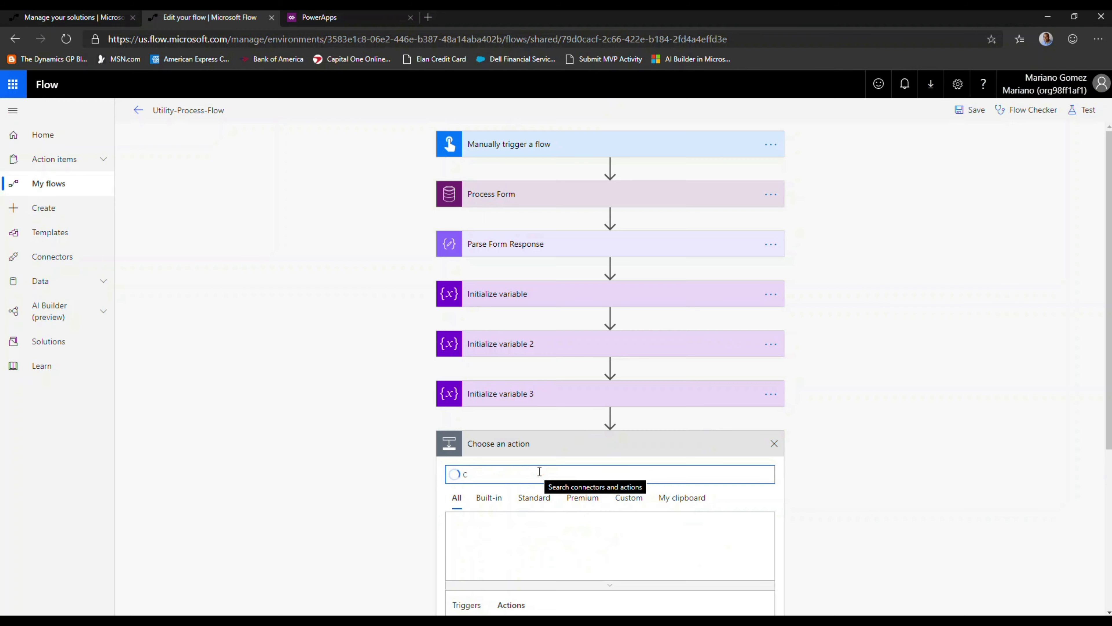
type("Variable")
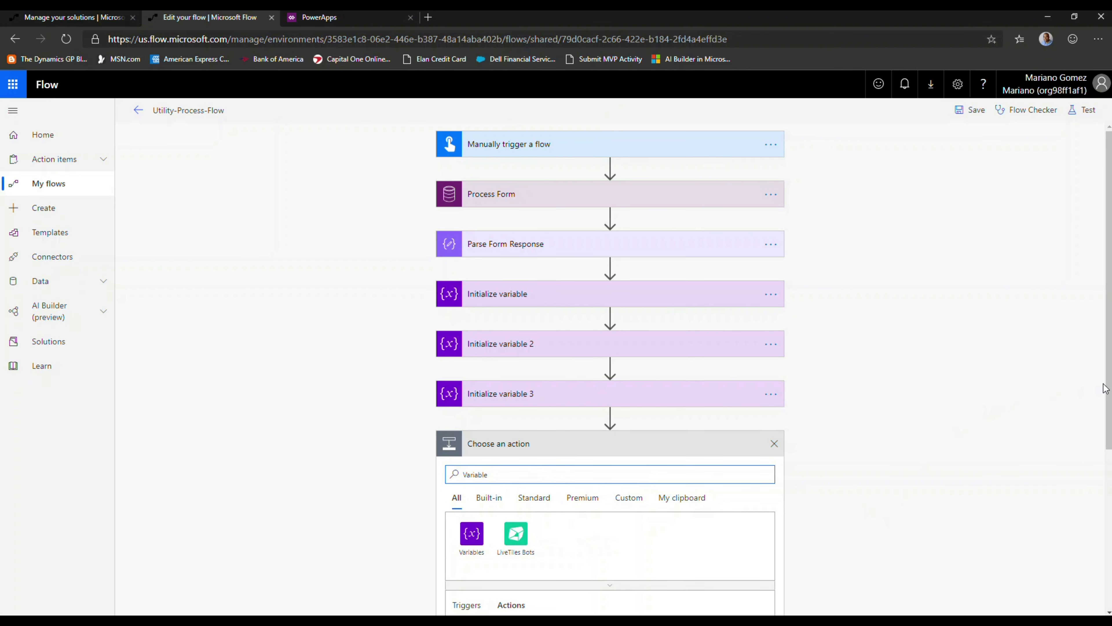
scroll(1108, 385, "down", 5)
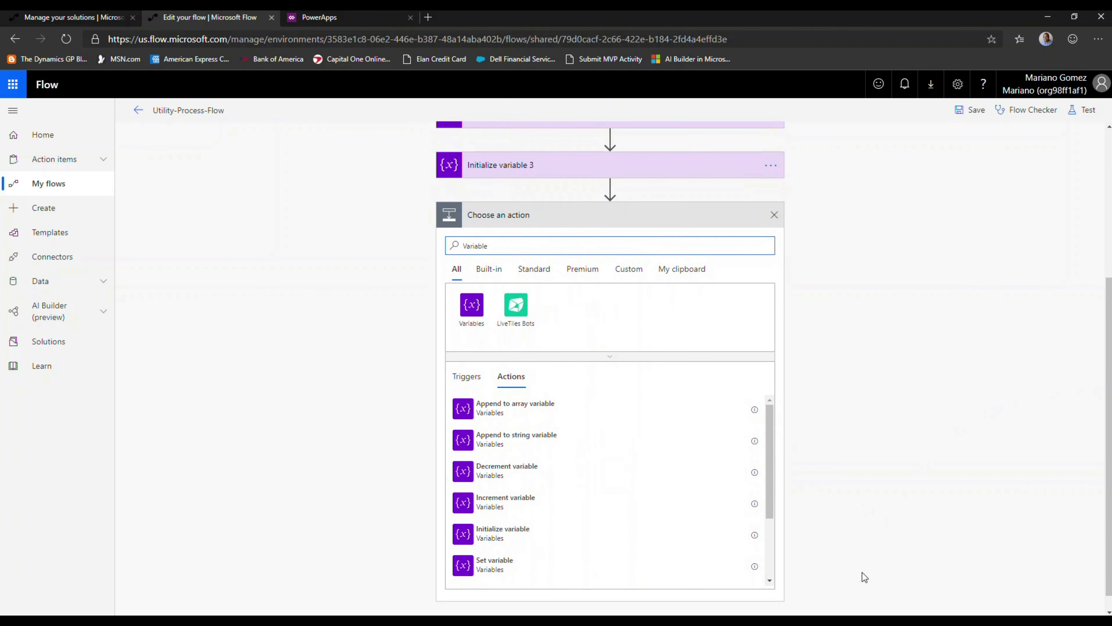
left_click(488, 532)
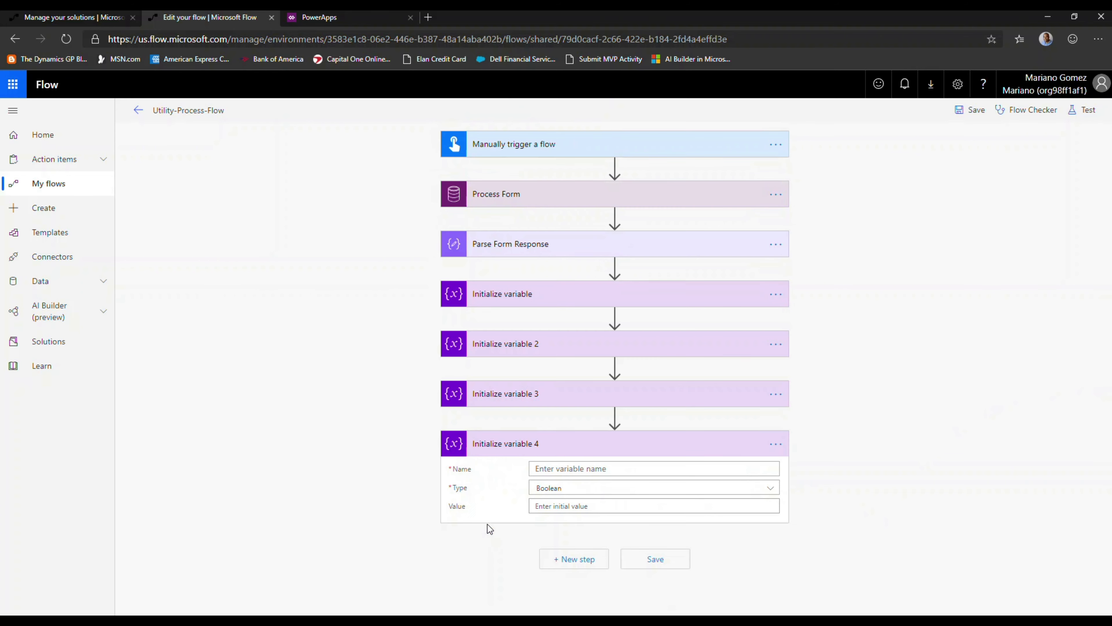
Step: Name the fourth variable dueDate and set its type to String
left_click(552, 469)
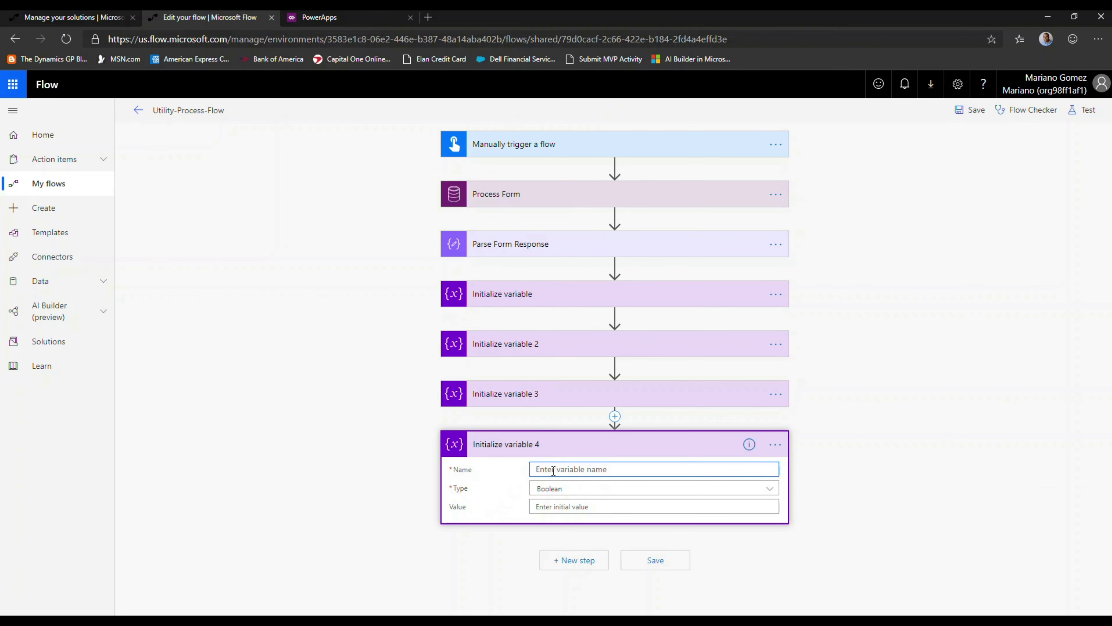
type("dueDate")
left_click(559, 489)
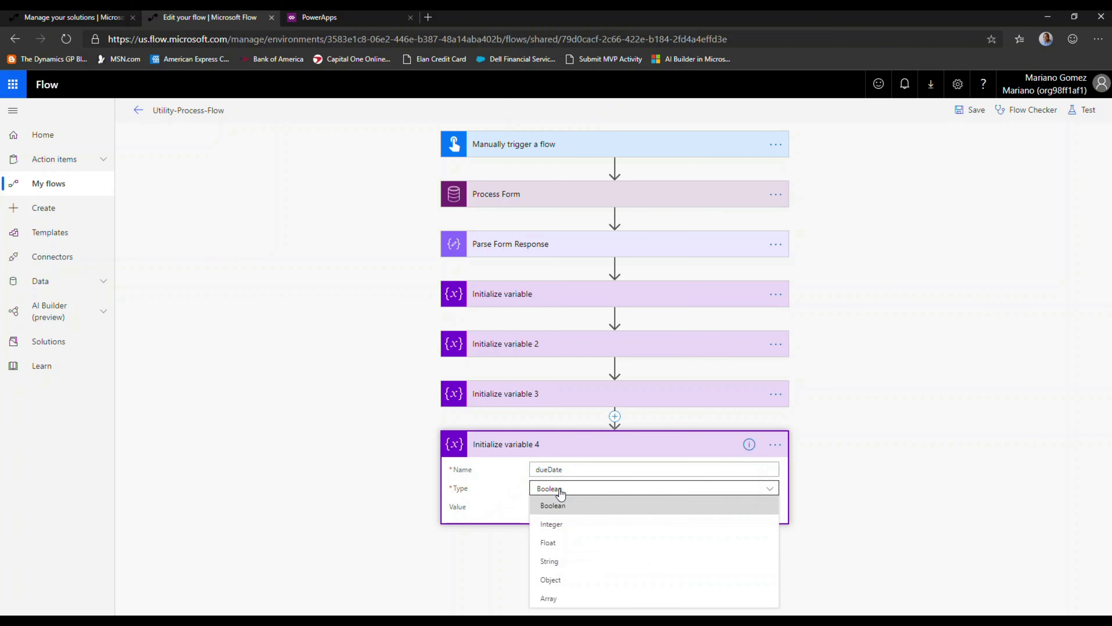
left_click(560, 565)
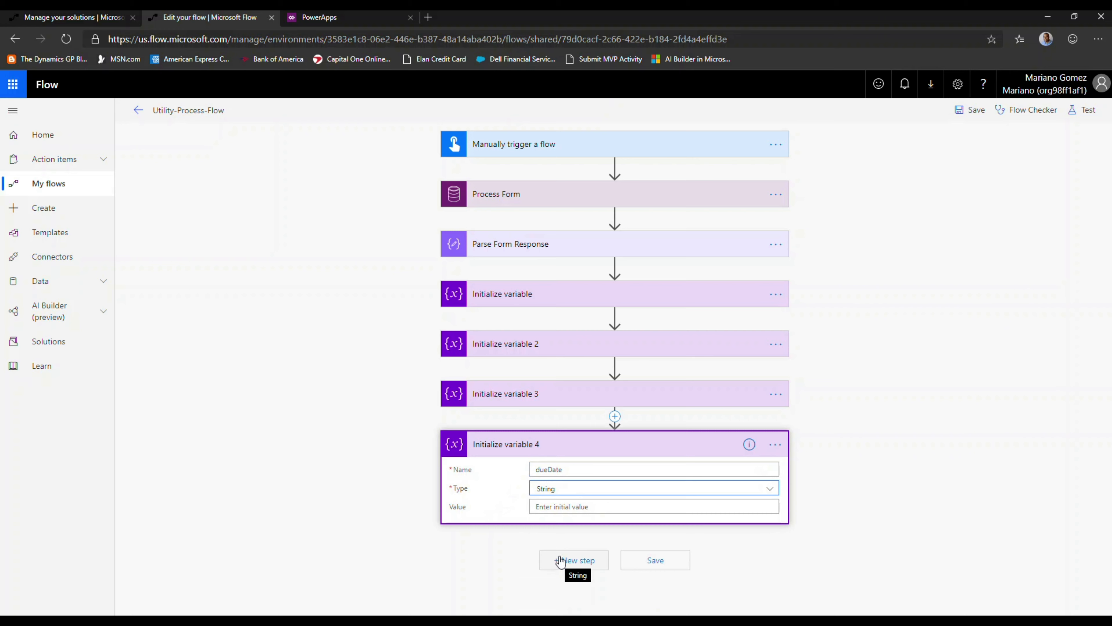
Step: Set dueDate's initial value to the fourth value field from Parse Form Response
left_click(584, 508)
left_click_drag(1016, 500, 1013, 623)
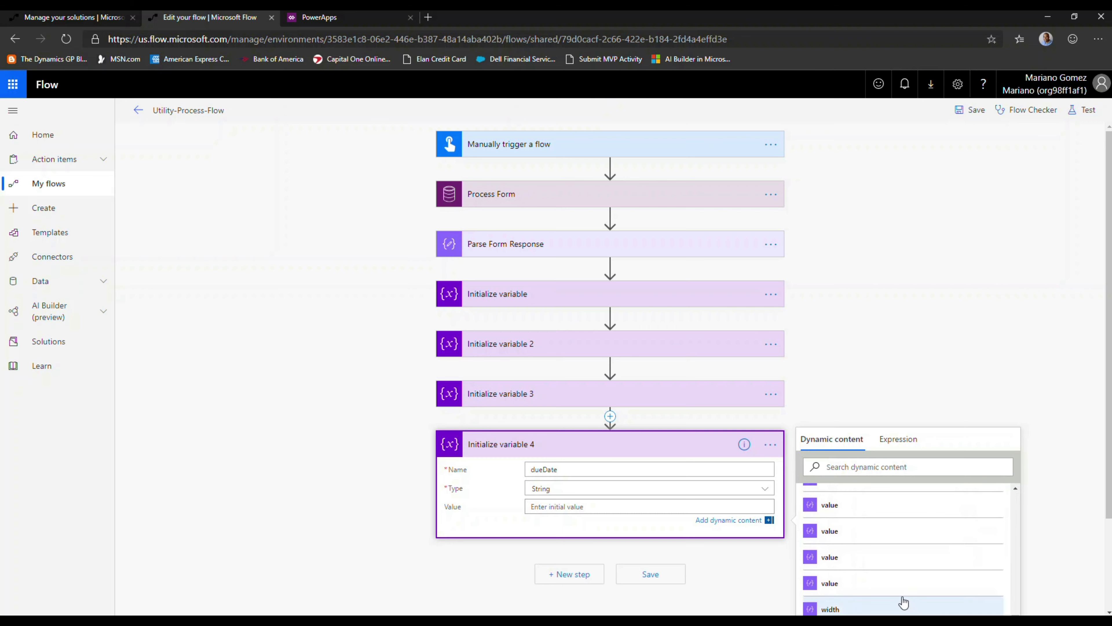
left_click(896, 585)
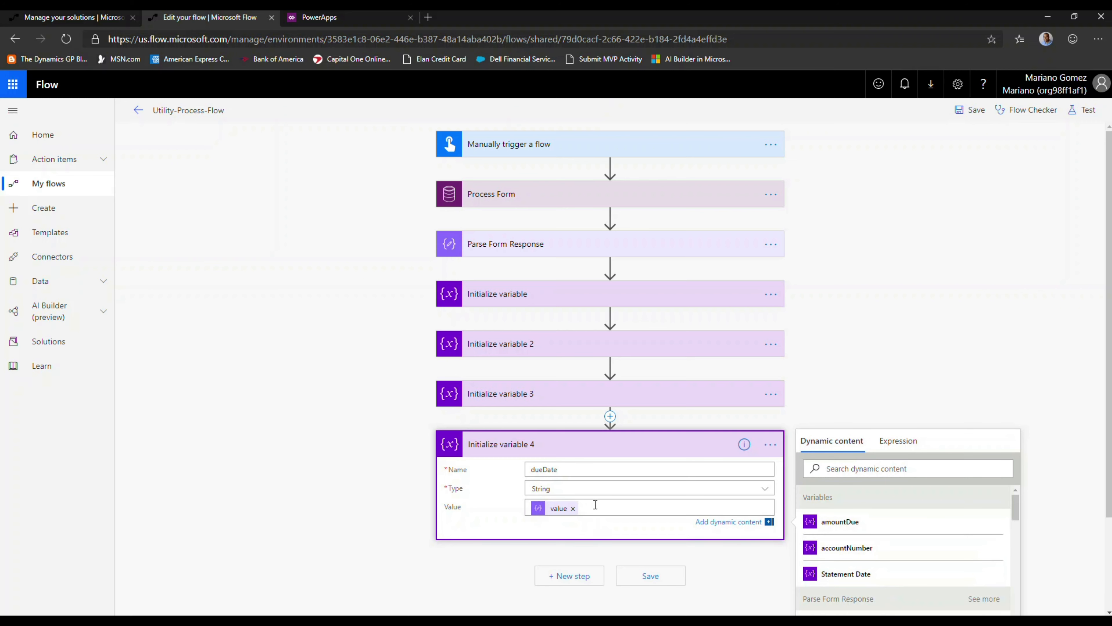
Step: Rename the first variable to statementDate and its Initialize variable action to Get Statement Date
left_click(539, 304)
left_click_drag(589, 320, 491, 335)
type("statementDate")
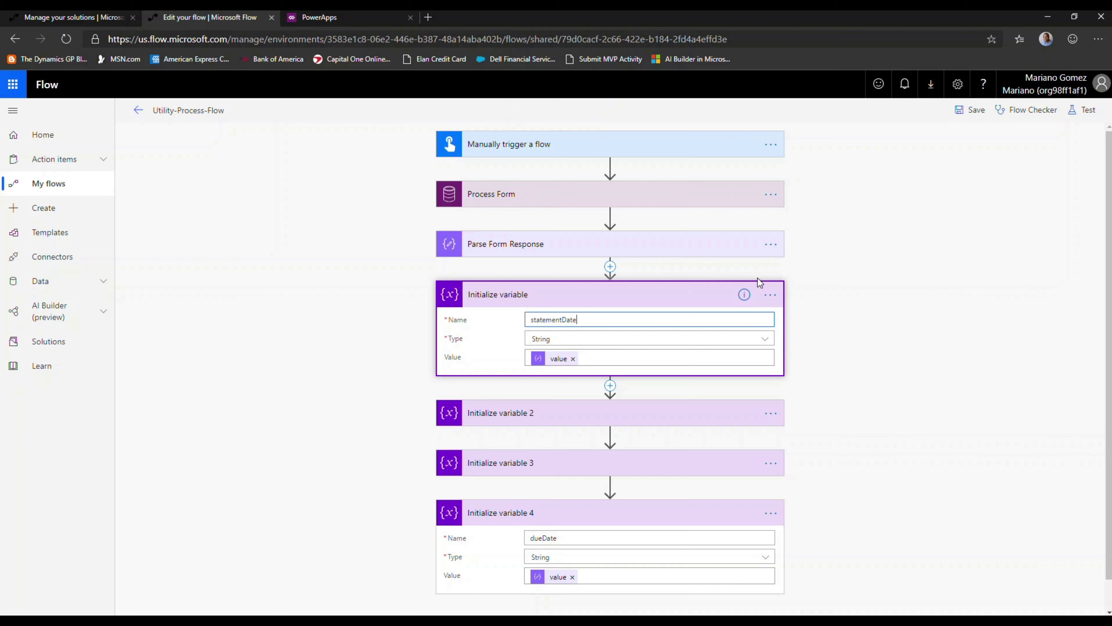
left_click(769, 295)
left_click(817, 311)
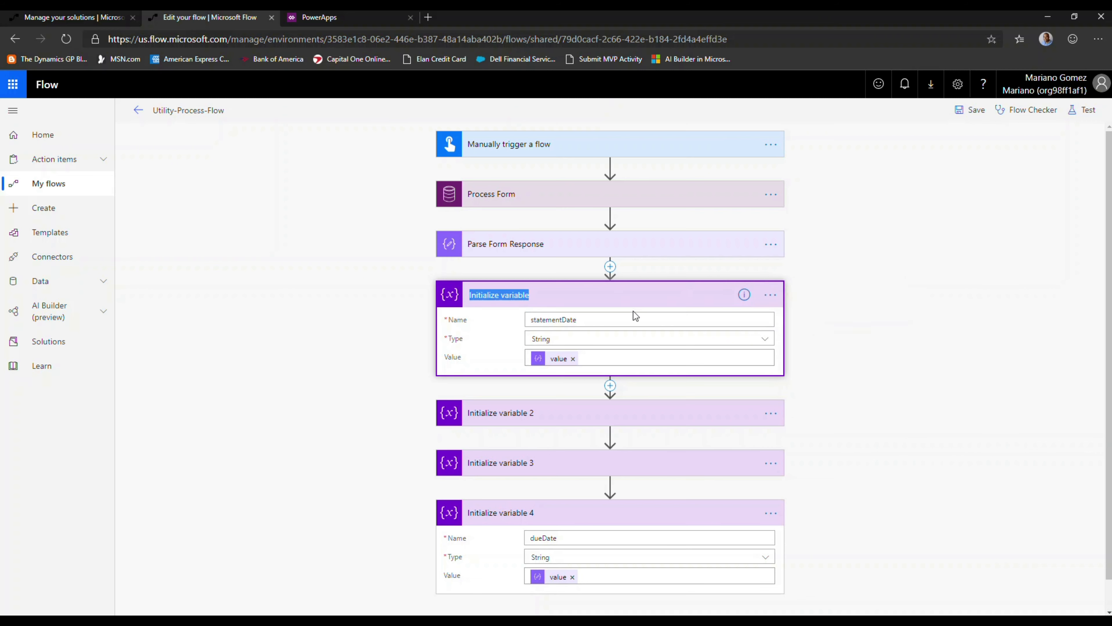
type("Get Statement Date")
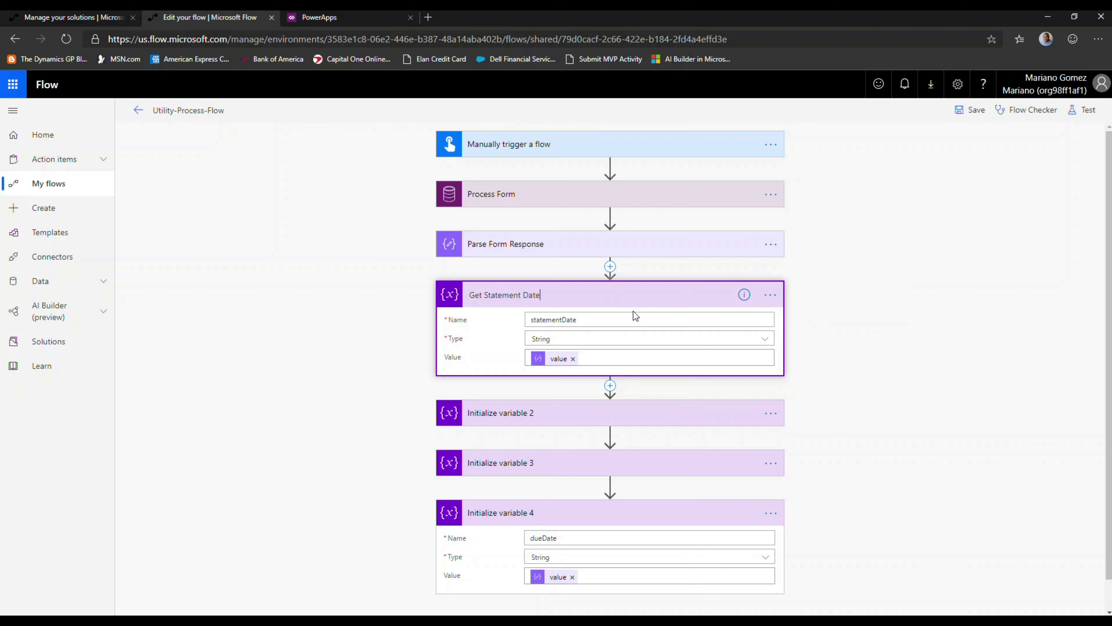
Step: Rename the Initialize variable 2 action, which holds accountNumber, to Get Account Number
left_click(666, 412)
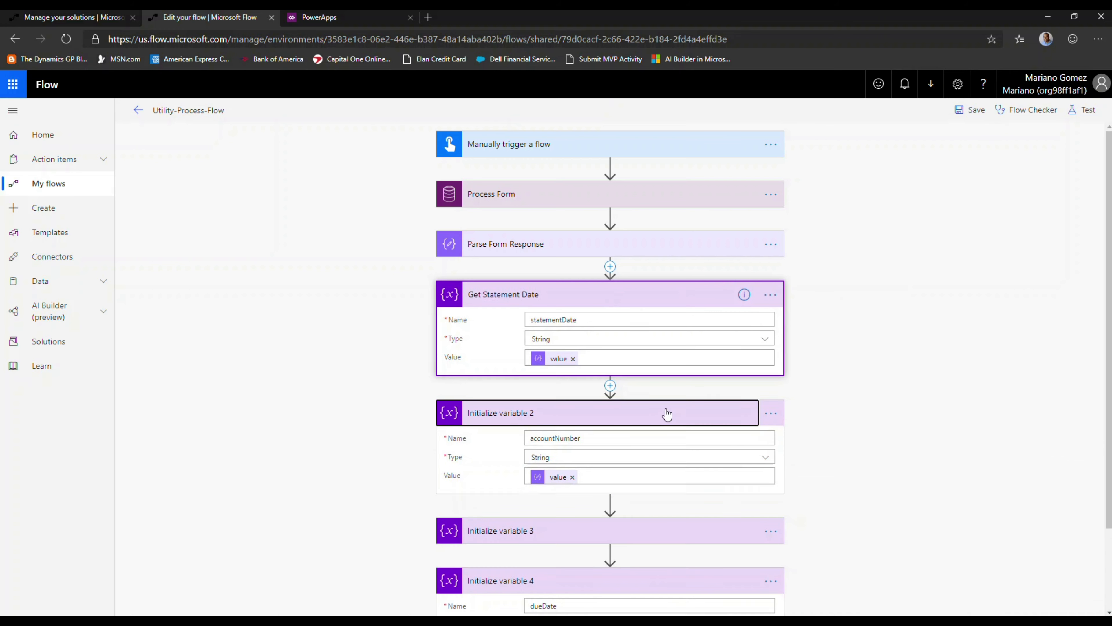
left_click(769, 412)
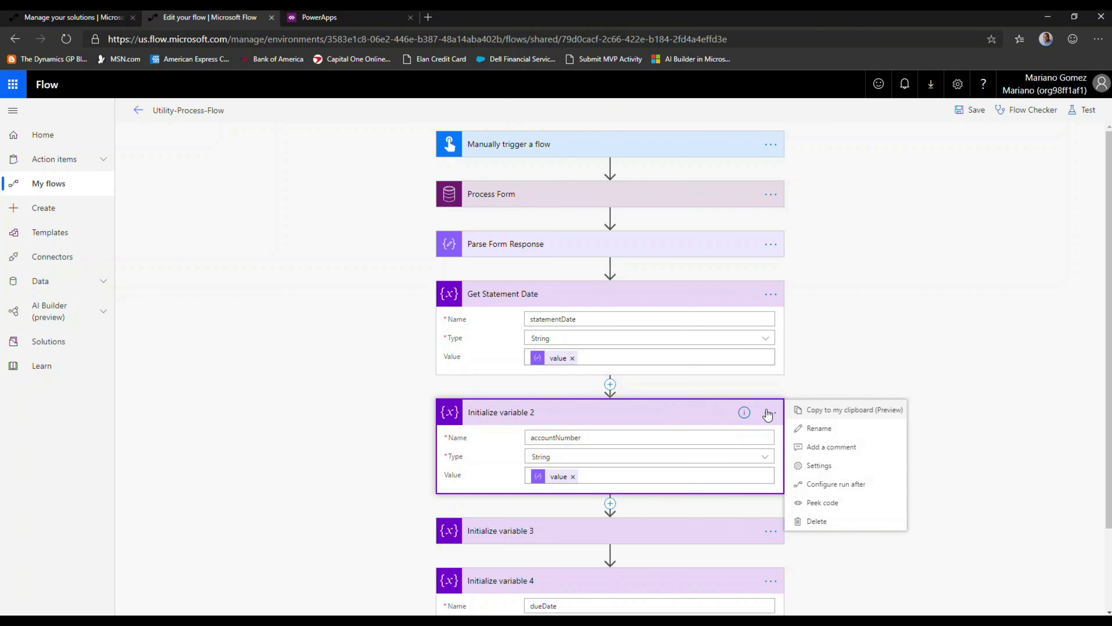
left_click(831, 436)
type("Get Account Number")
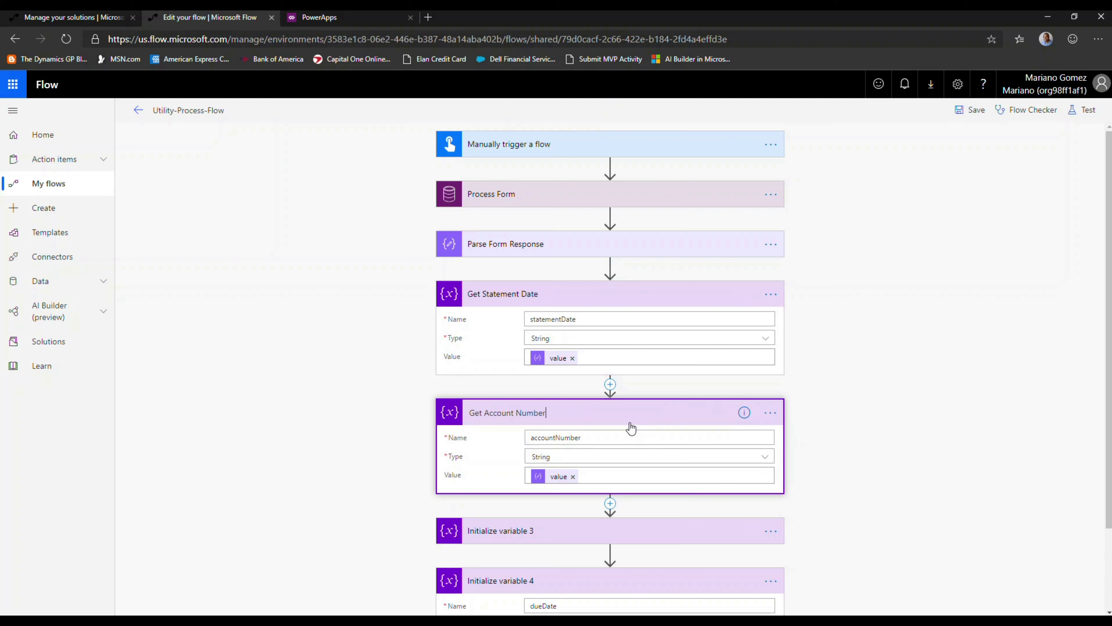
Step: Rename the Initialize variable 3 action to Get Amount Due
left_click(771, 533)
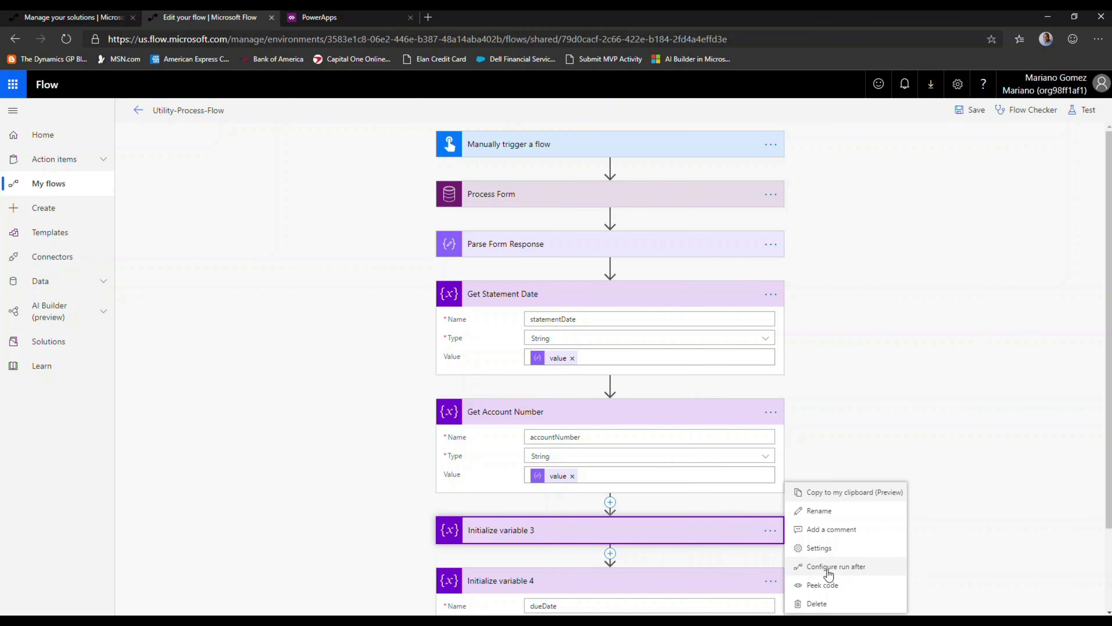
left_click(825, 511)
type("G")
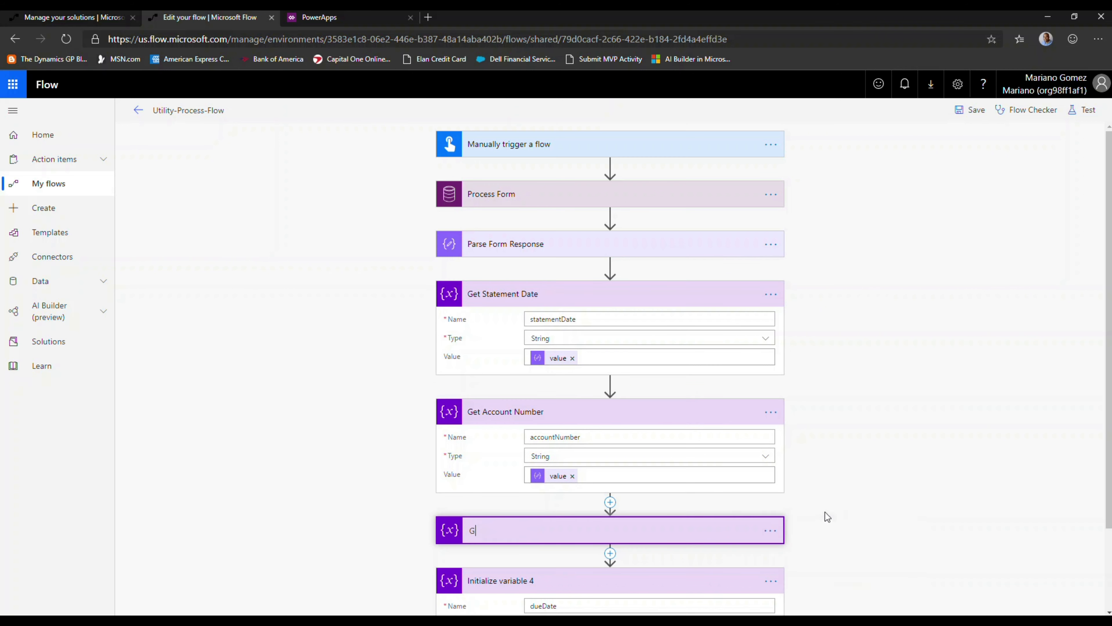
type("et Amount Due")
Step: Rename the Initialize variable 4 action, which holds dueDate, to Get Due Date
left_click(771, 583)
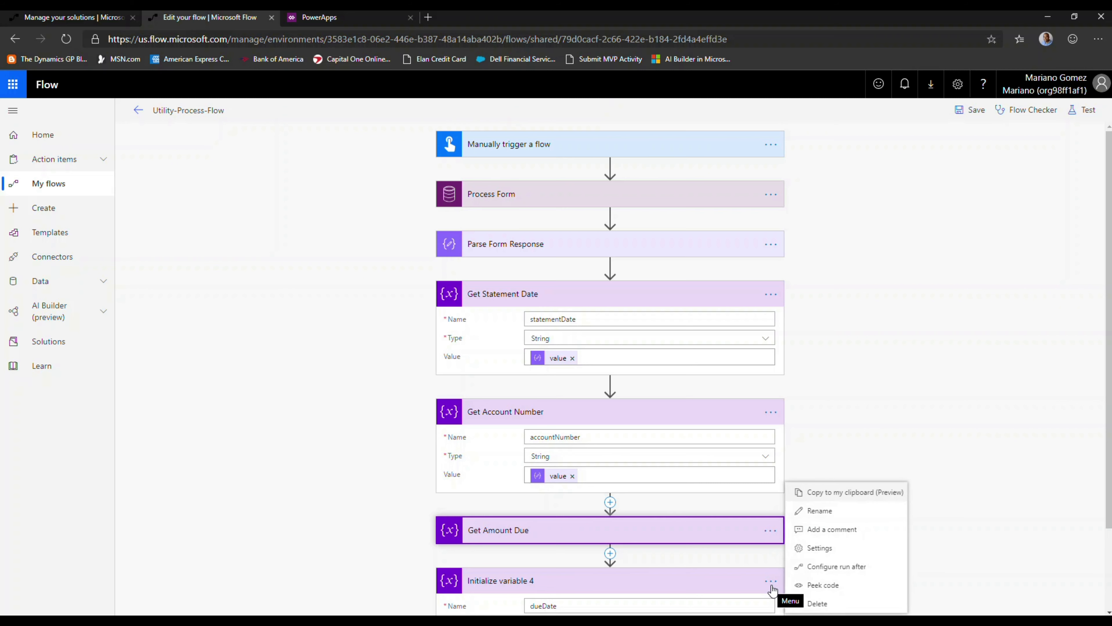
left_click(825, 519)
type("G")
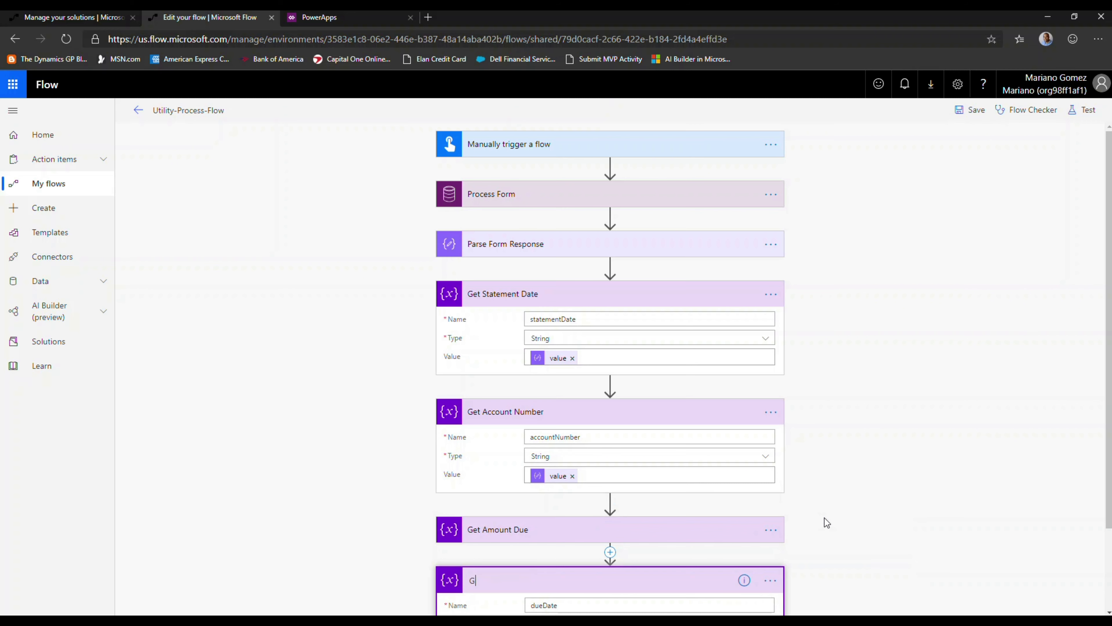
type("et Due Date")
key("Return")
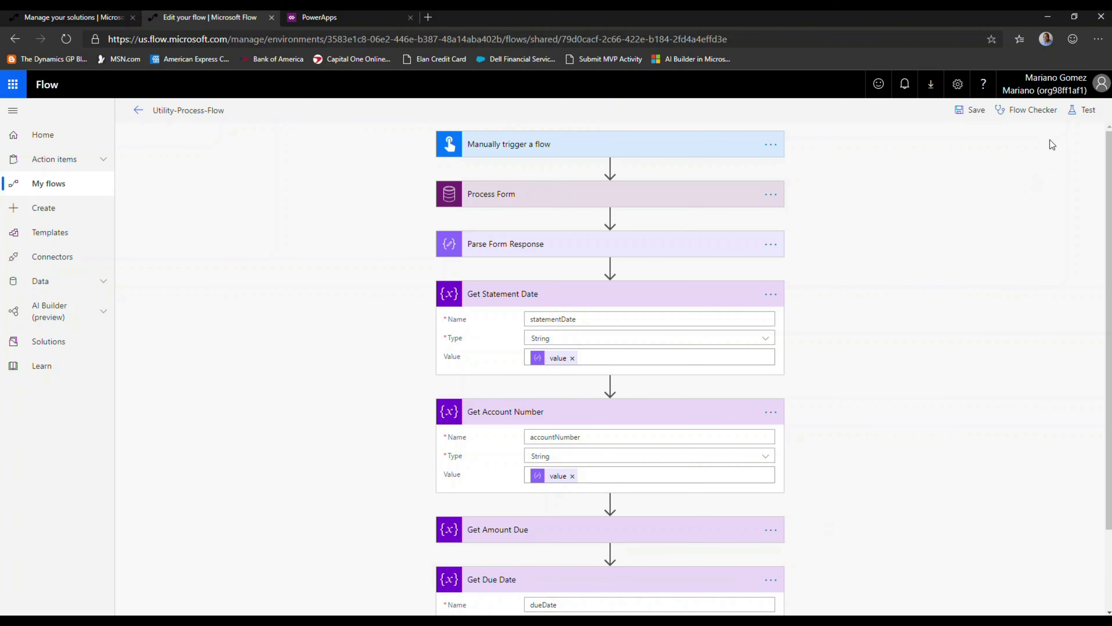
Step: Save the flow and test it using data from the most recent successful previous run
left_click(1083, 117)
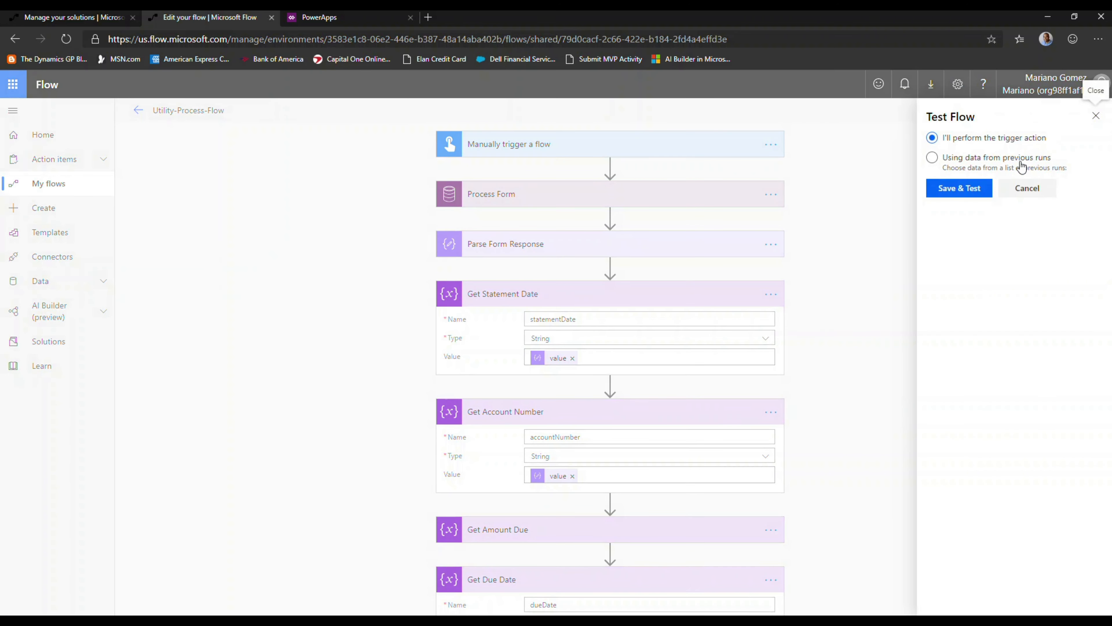
left_click(963, 162)
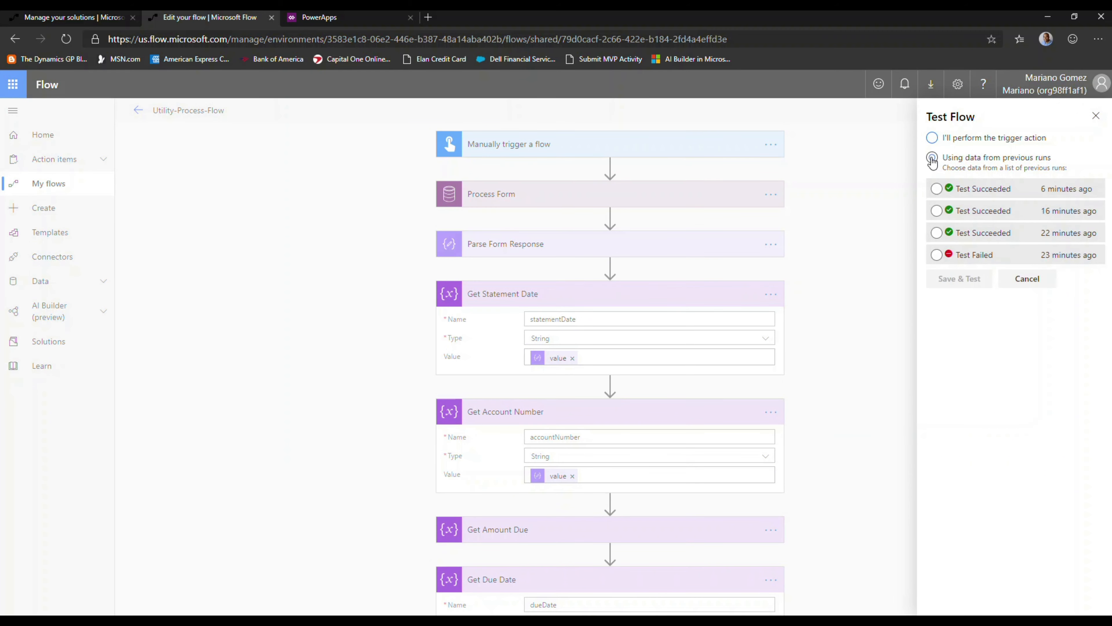
left_click(936, 189)
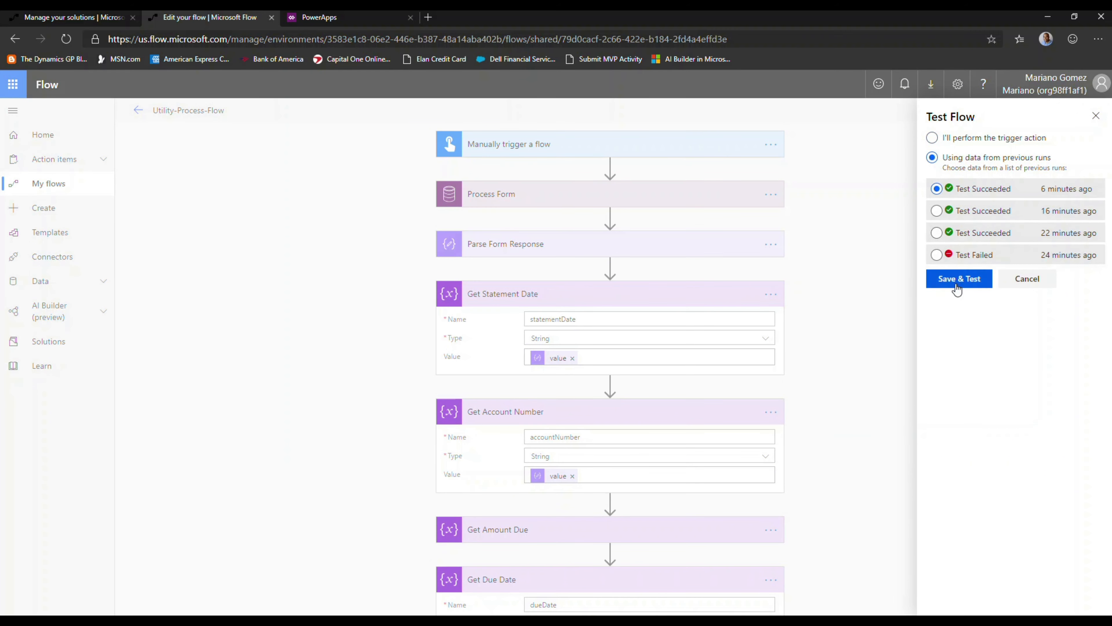
left_click(958, 283)
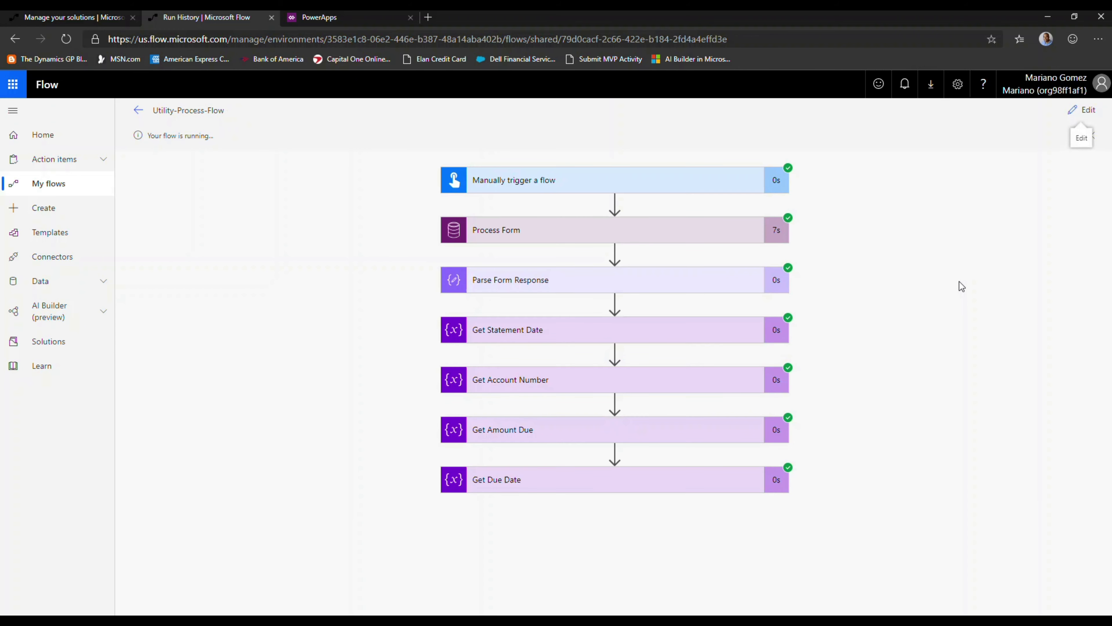
Step: Examine the run's input values for the Get Statement Date and Get Account Number actions
left_click(625, 336)
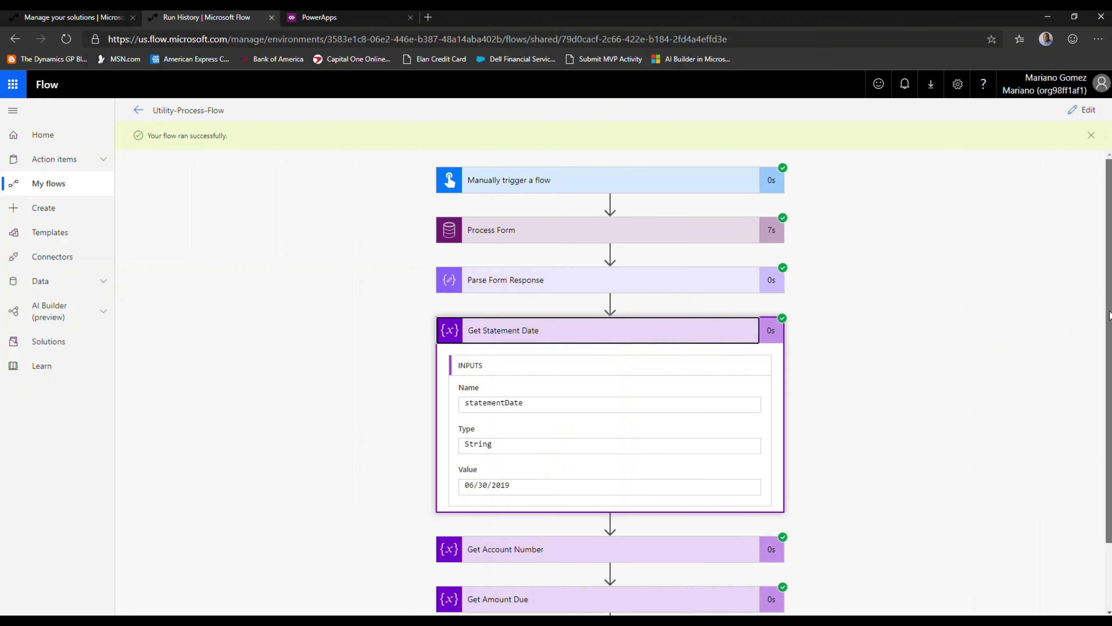
scroll(1106, 308, "down", 2)
left_click(569, 480)
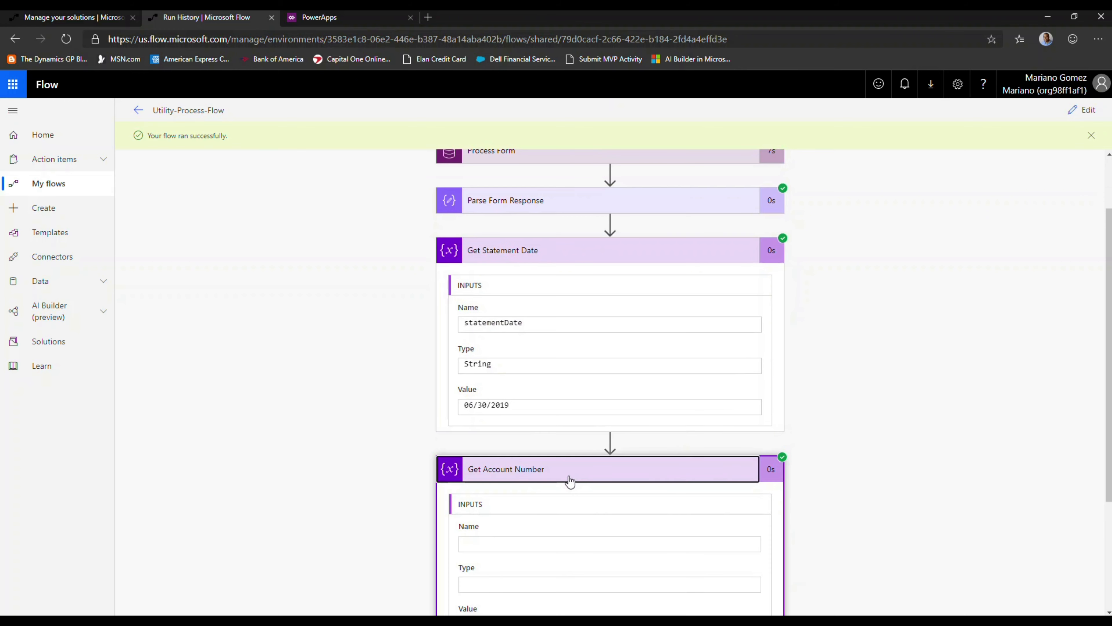
left_click(658, 482)
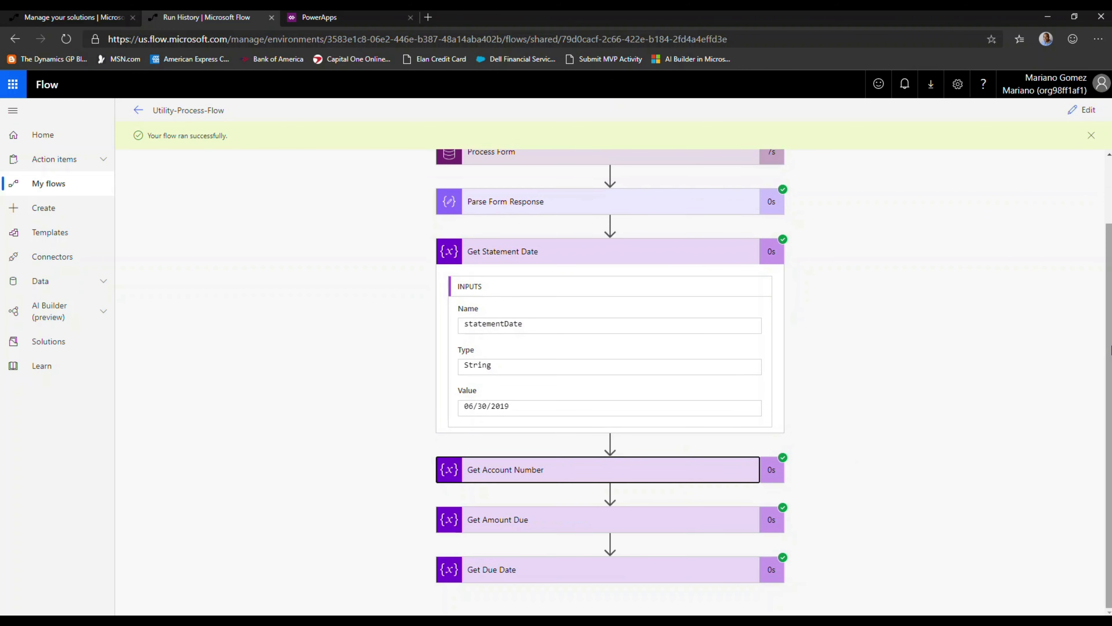
left_click(658, 482)
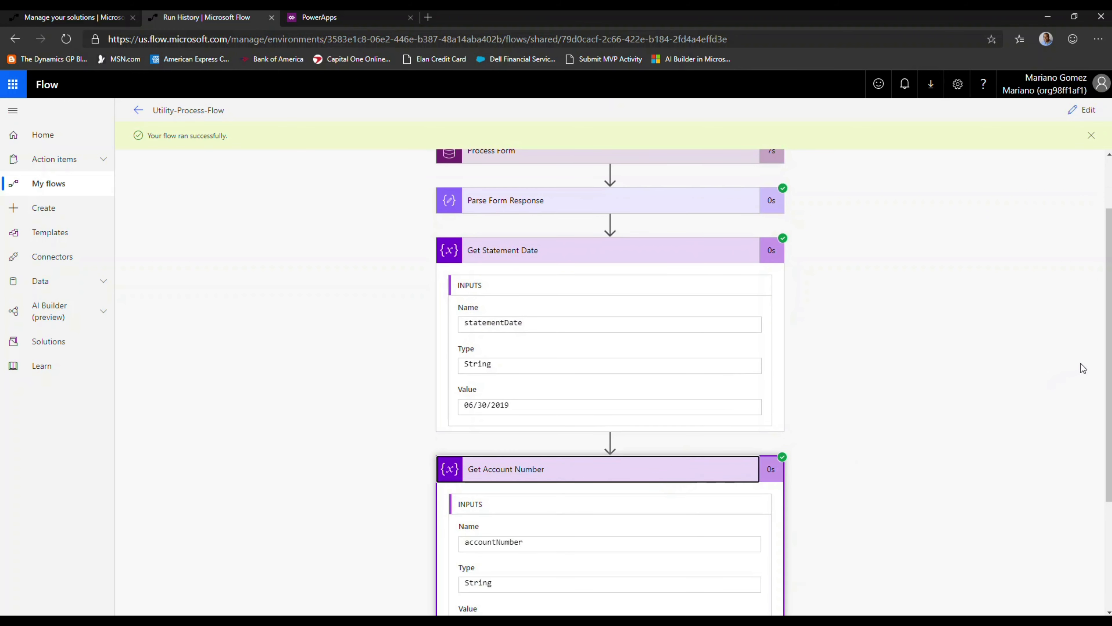
left_click_drag(1110, 354, 1110, 447)
left_click(568, 478)
double_click(568, 477)
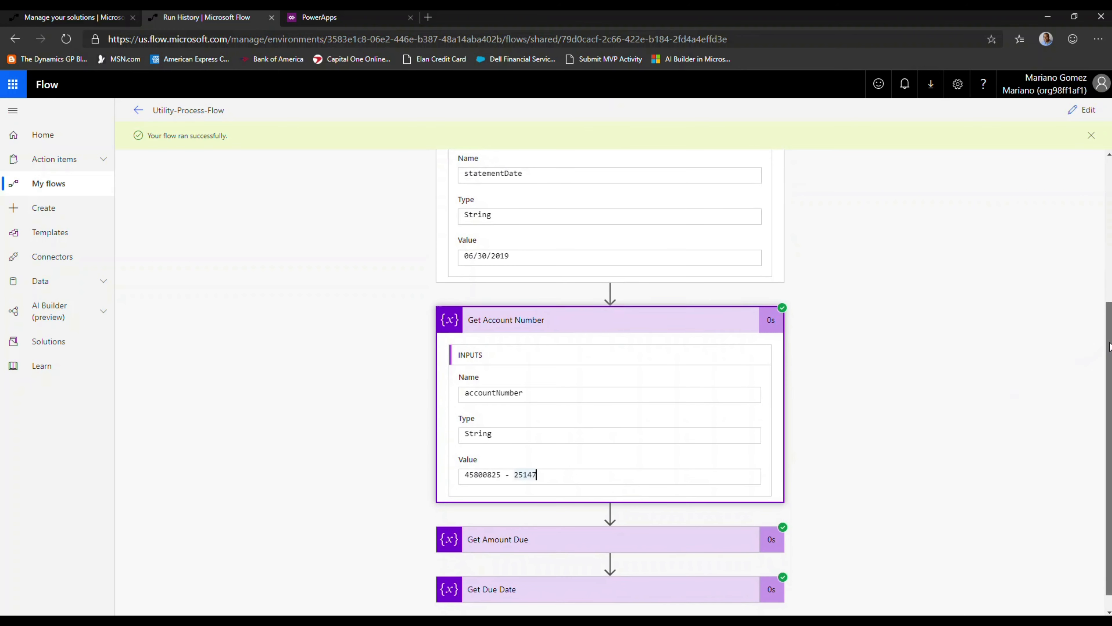
Step: Examine the run's input values for the Get Amount Due and Get Due Date actions
left_click_drag(1109, 350, 1109, 362)
left_click(639, 519)
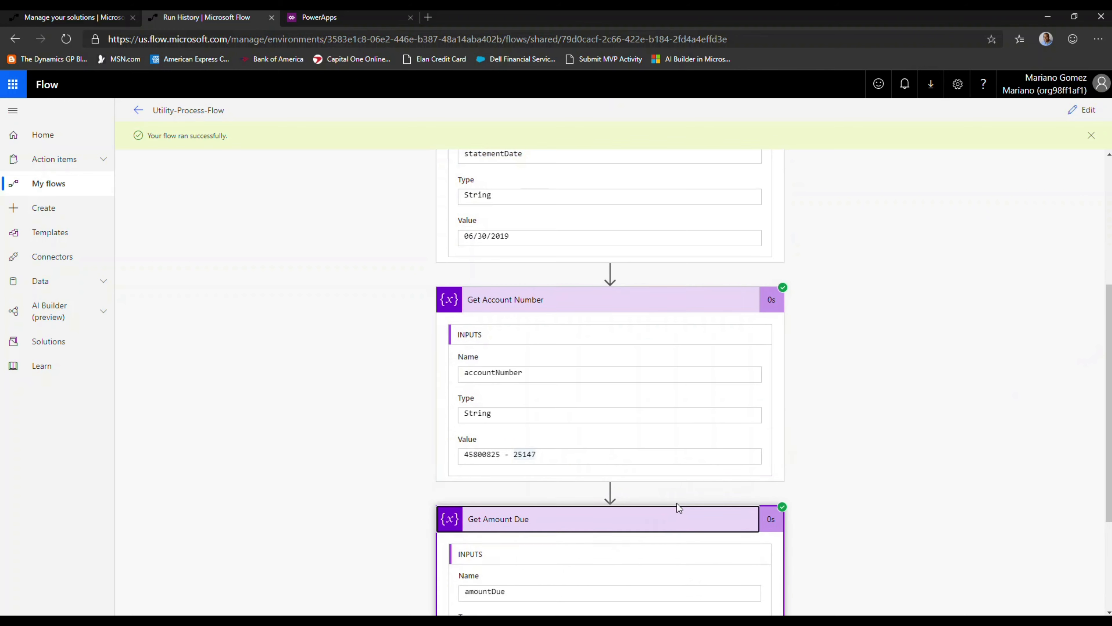
left_click_drag(1109, 346, 1109, 433)
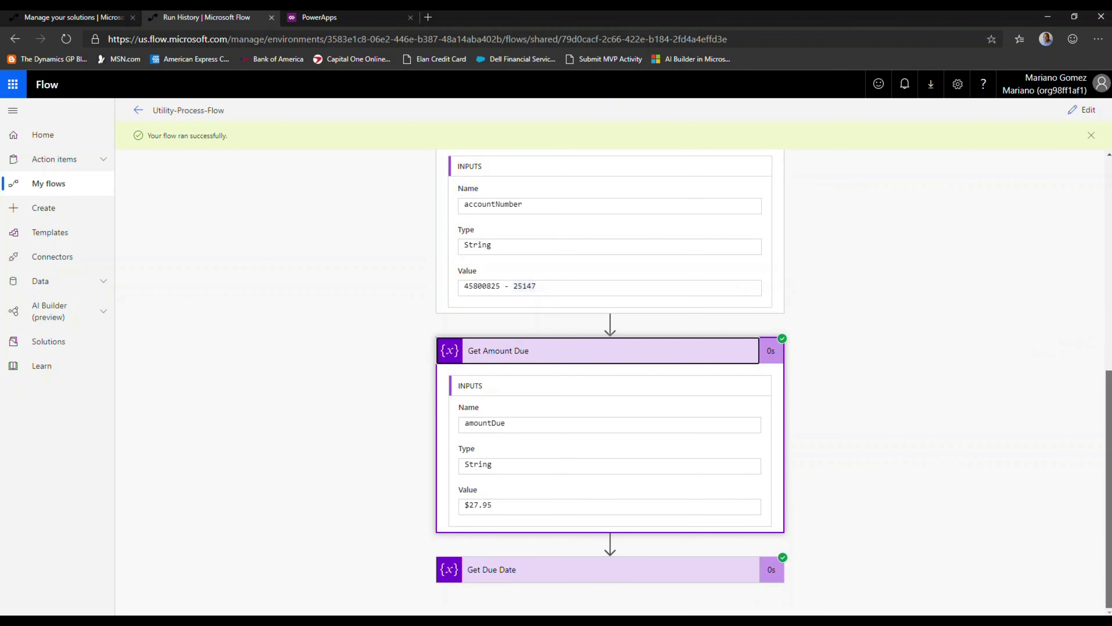
left_click(631, 575)
left_click_drag(1108, 390, 1109, 463)
left_click(578, 560)
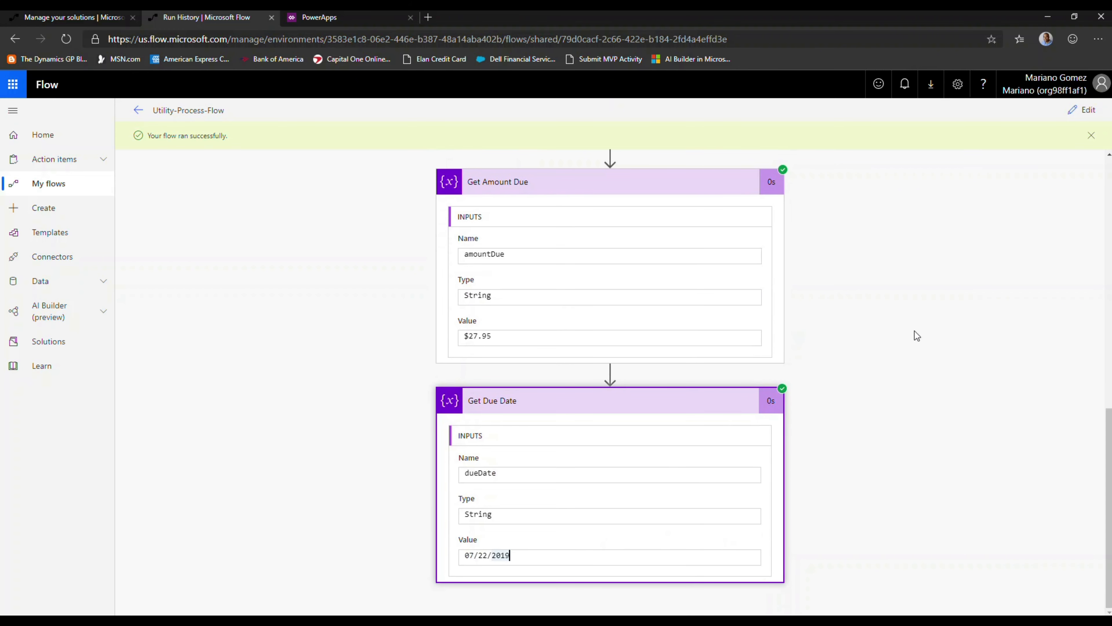
Step: Return to editing the flow and inspect the hard-coded mimeType value in the Process Form request payload
left_click(1089, 114)
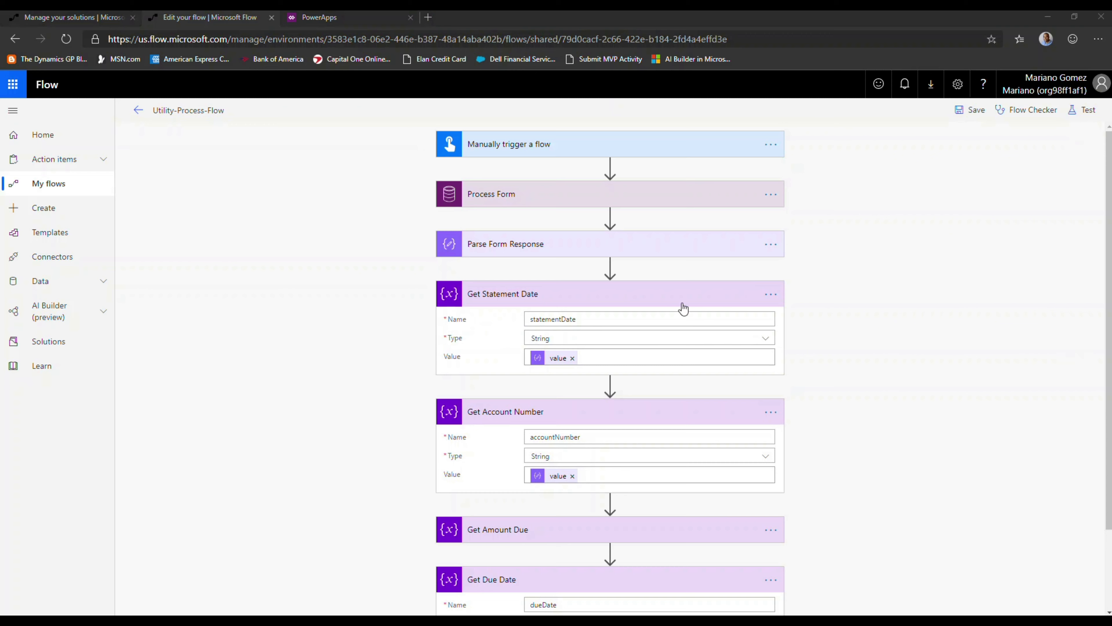
left_click(563, 206)
left_click(563, 205)
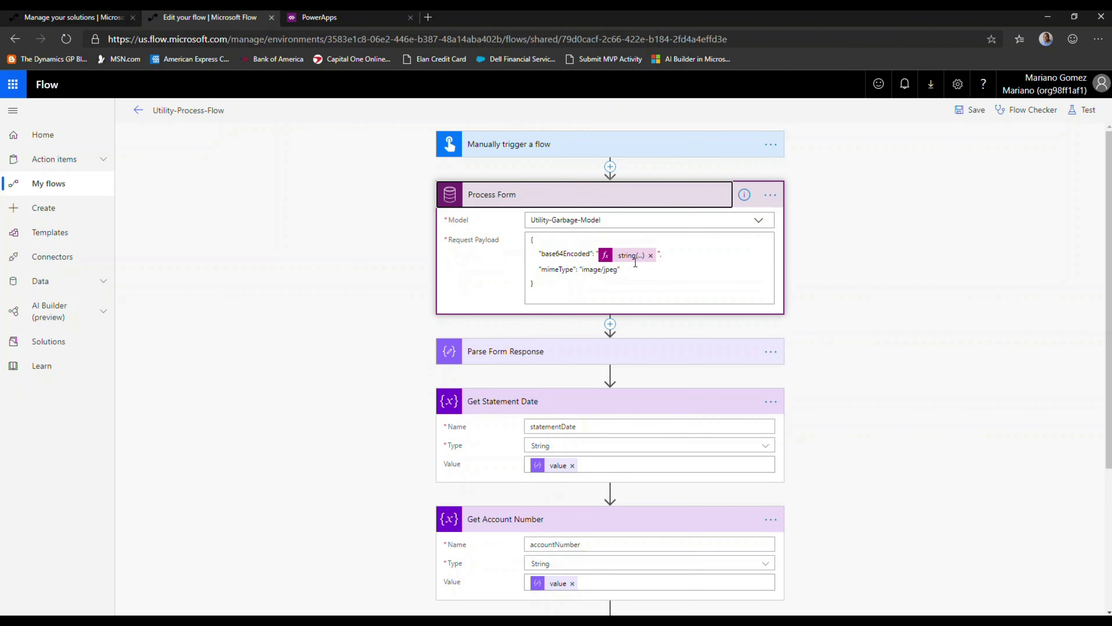
left_click(581, 271)
left_click_drag(580, 270, 619, 268)
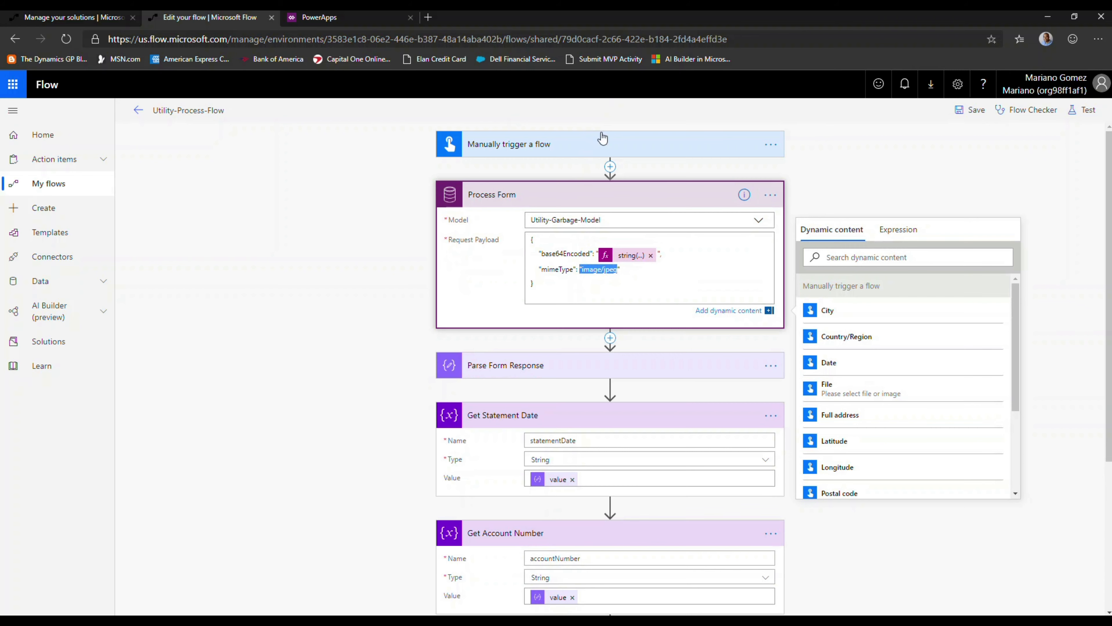
Step: Add an Initialize variable action between the manual trigger and Process Form, searching the actions for Varia
left_click(610, 167)
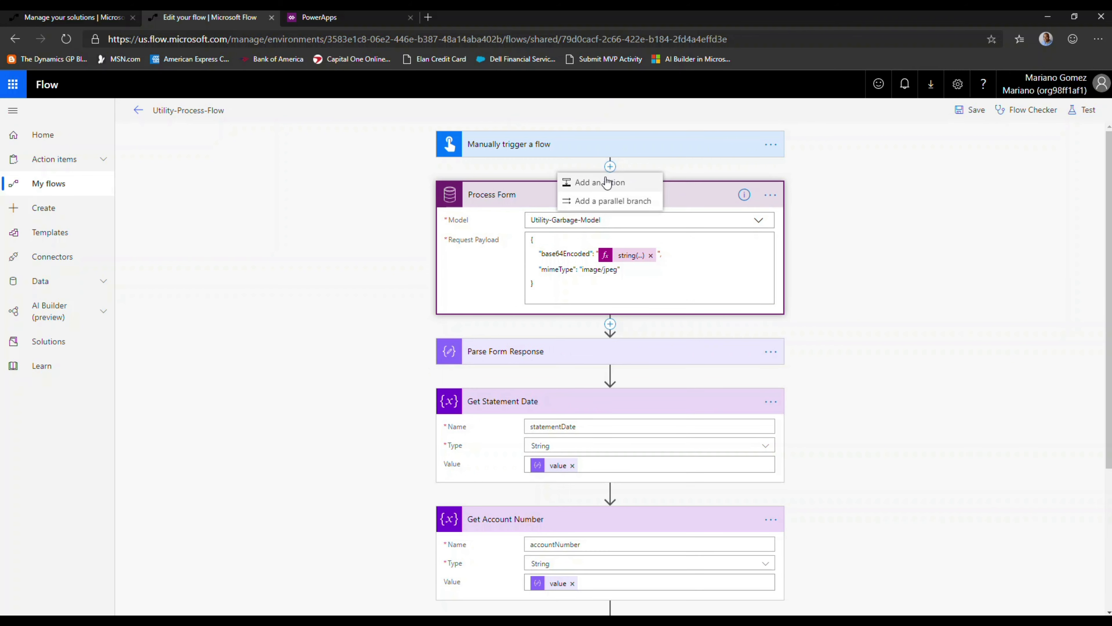
left_click(606, 183)
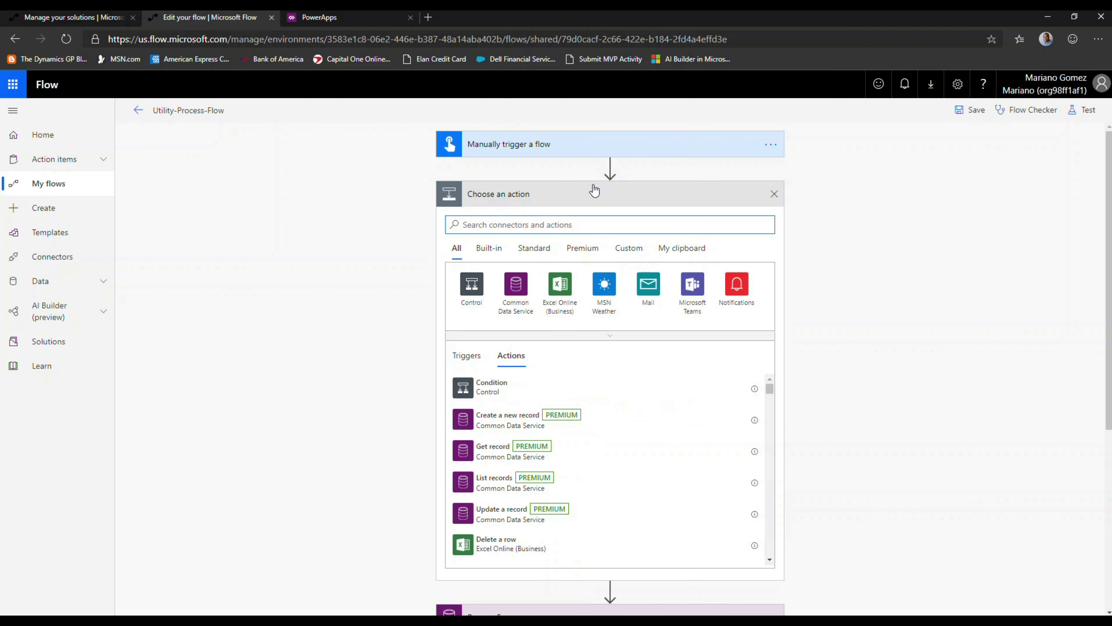
type("Varia")
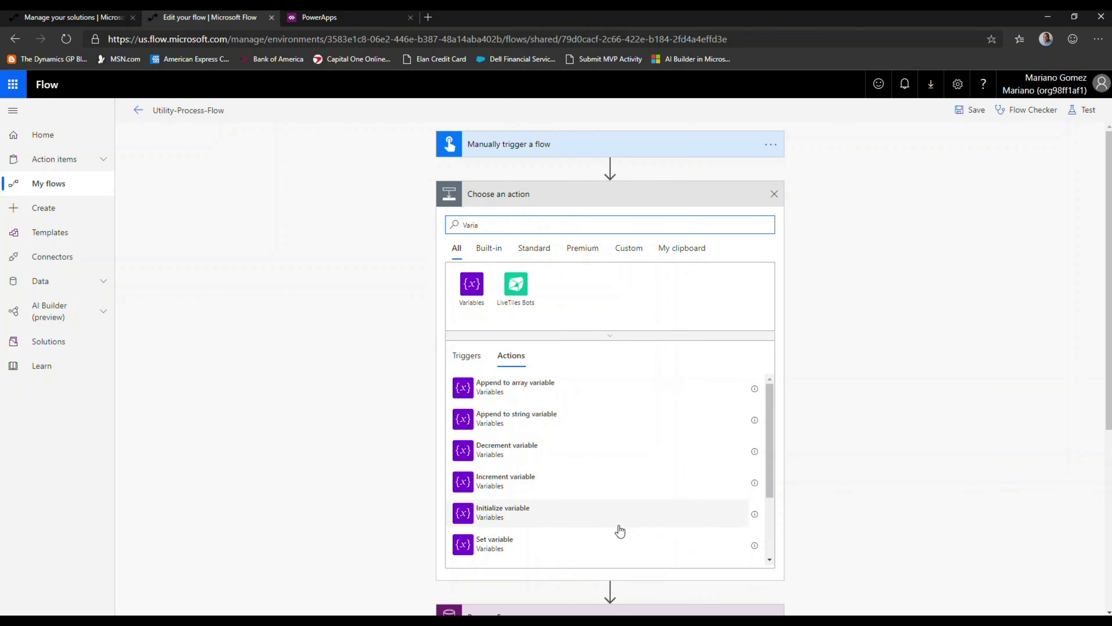
left_click(523, 513)
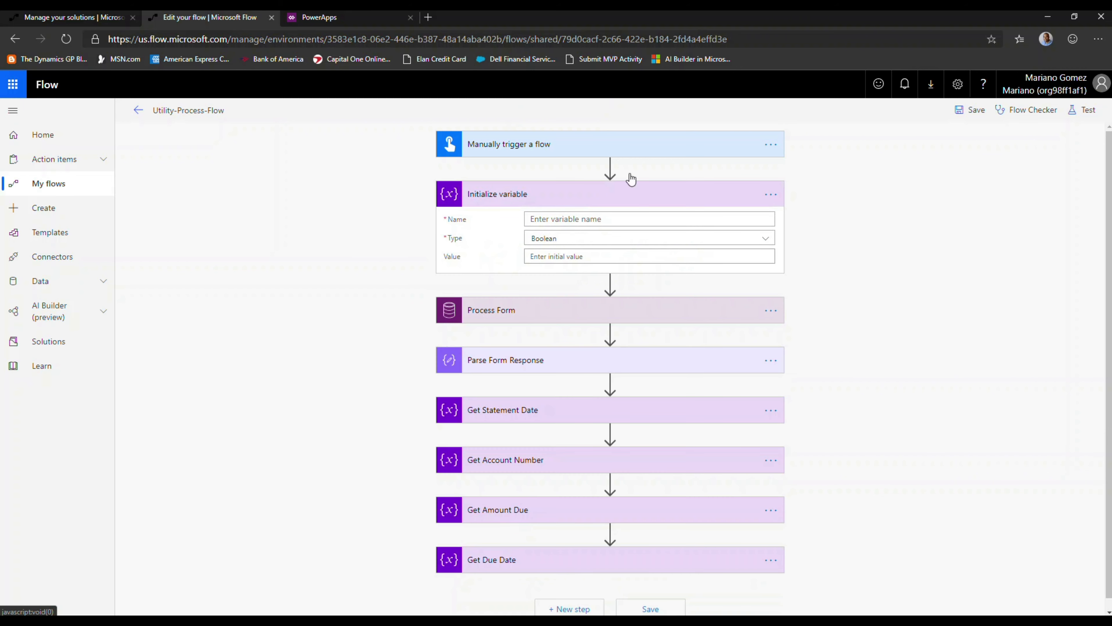
Step: Rename the new Initialize variable action above Process Form to Get File Extension
left_click(770, 194)
left_click(818, 211)
type("Get fFile Extension")
Step: Name the Get File Extension action's variable fileExtension and set its type to String
left_click(677, 223)
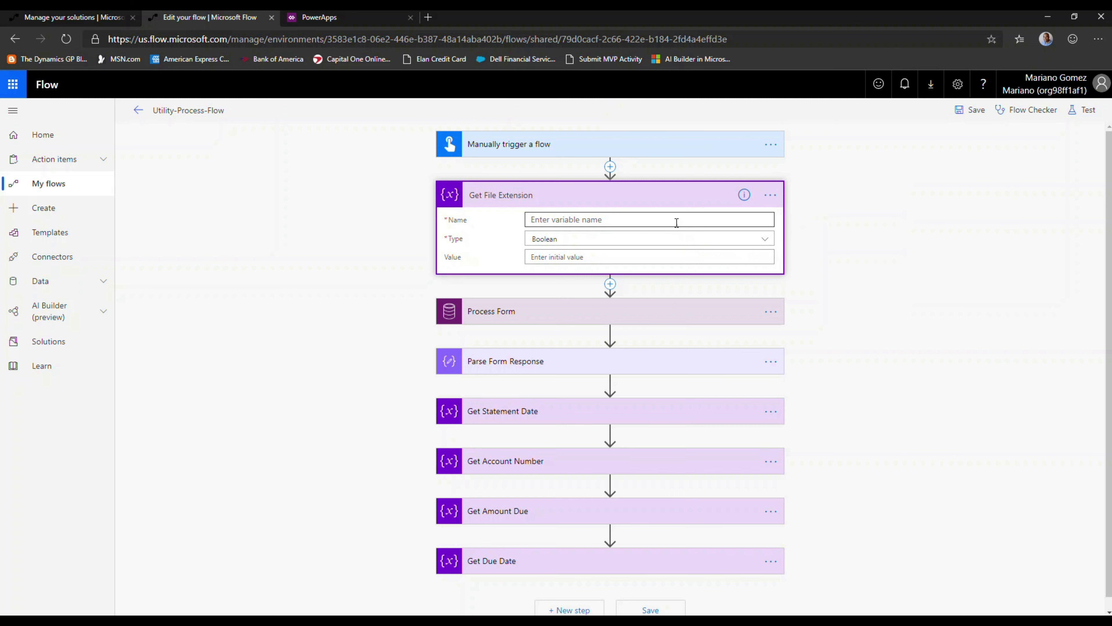
left_click(676, 221)
type("fileExtension")
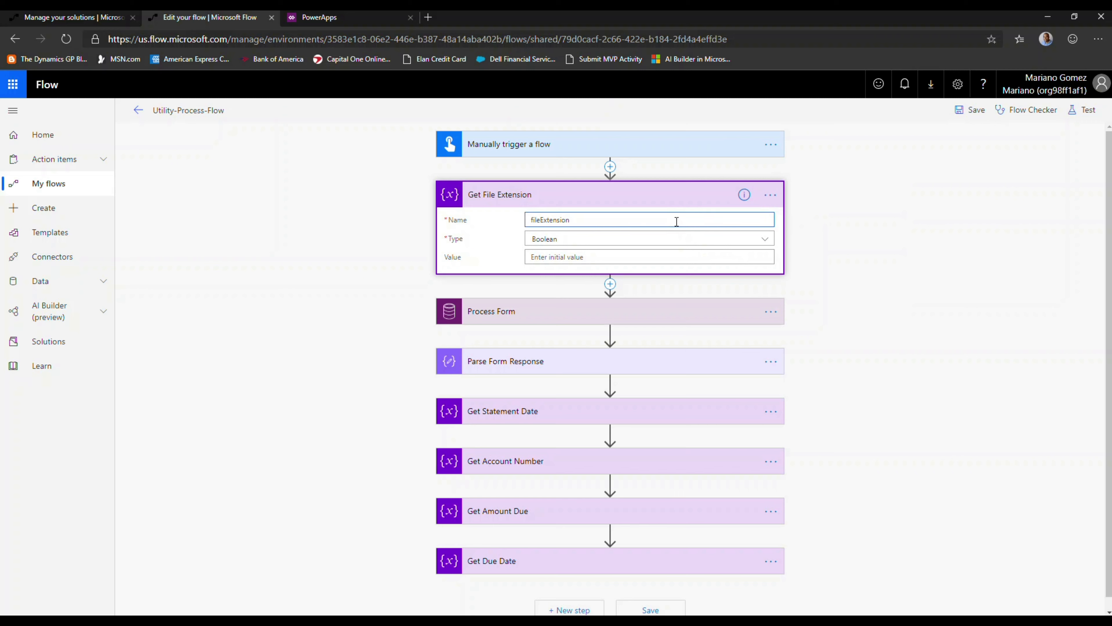
key("Tab")
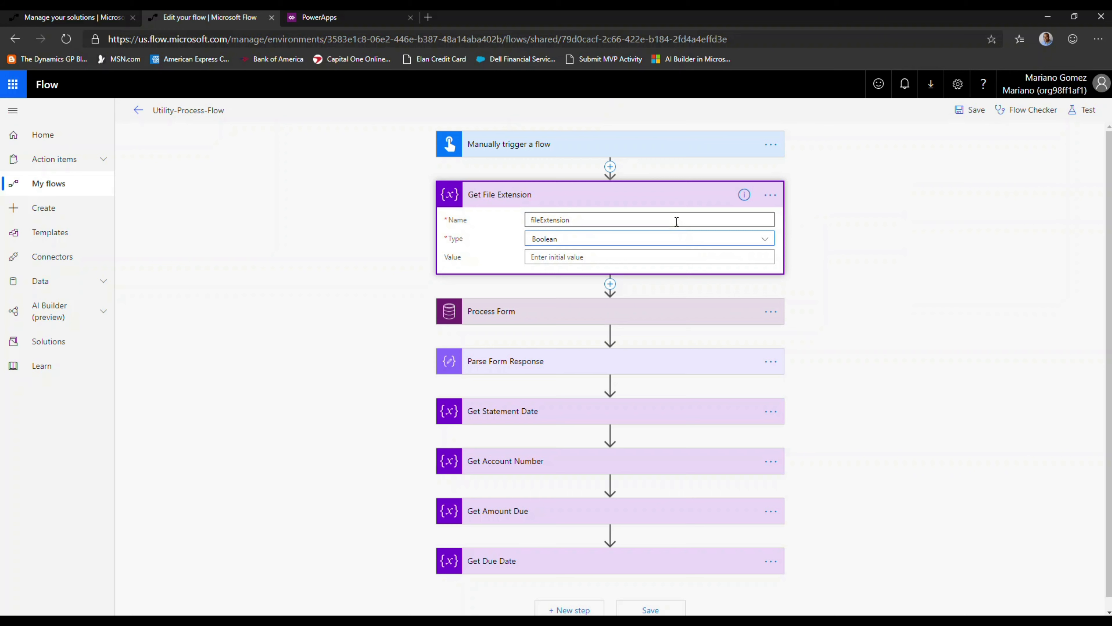
left_click(663, 240)
left_click(583, 321)
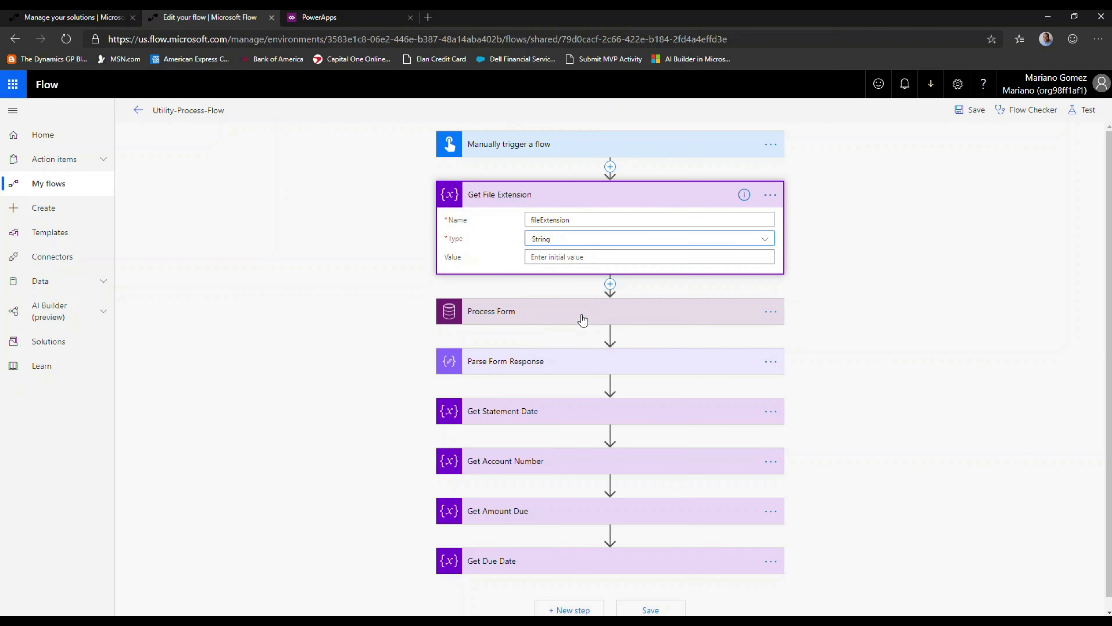
Step: Enter the expression last(split(triggerOutputs()['body']['file']['name'],'.')) for the initial value of the fileExtension variable
left_click(566, 256)
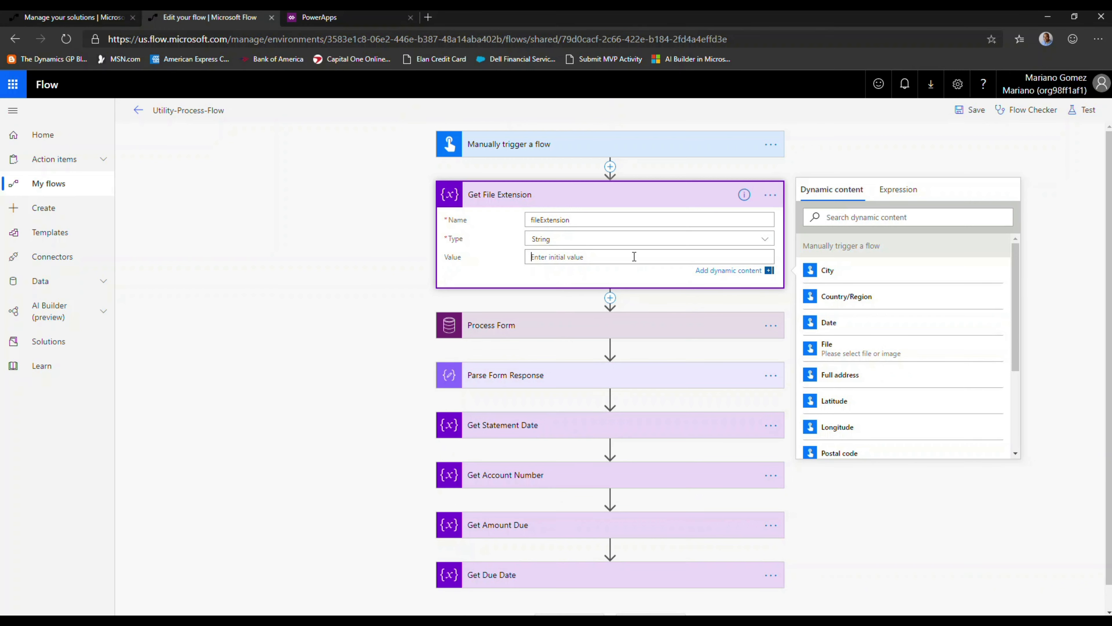
left_click(898, 189)
type("tputs()['body']['file']['name'],'.'))")
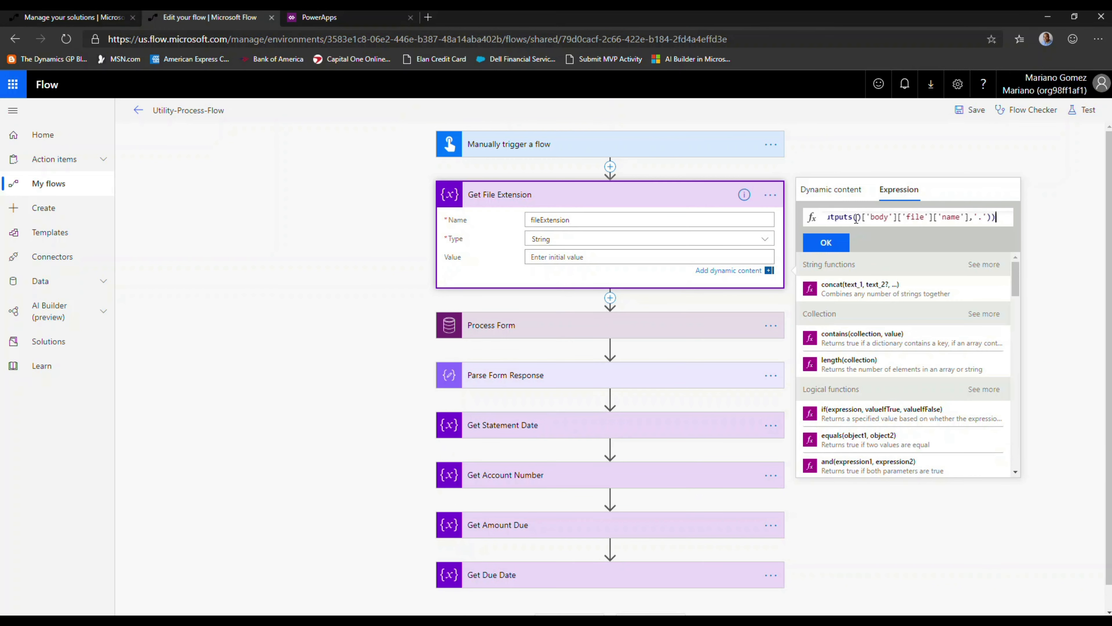
Step: Read through the whole file extension expression from its beginning to its end
key("Left")
key("Left")
key("Left")
key("Left")
key("Left")
key("Left")
key("Left")
key("Left")
key("Left")
key("Left")
key("Left")
key("Left")
key("Left")
key("Left")
key("Left")
key("Left")
key("Left")
key("Left")
key("Left")
key("Left")
key("Left")
key("Left")
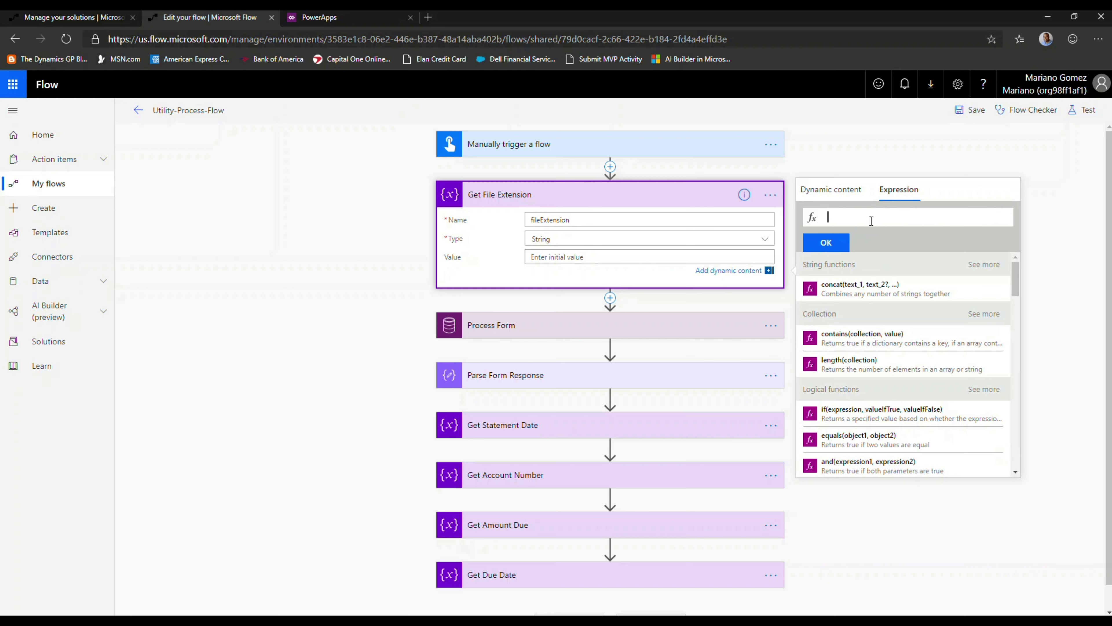
key("Right")
key("Right")
key("Right")
key("Right")
key("Right")
key("Right")
key("Right")
key("Right")
key("Right")
key("Right")
key("Right")
key("Right")
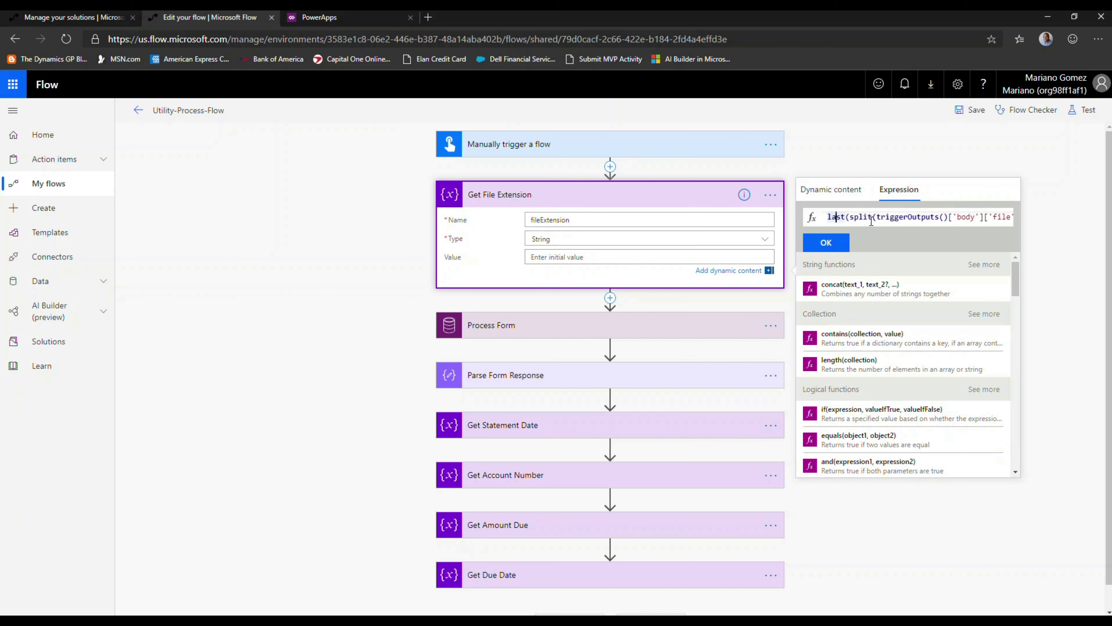
key("Right")
key("Right")
key("Right")
key("Right")
key("Right")
key("Right")
key("Right")
key("Right")
key("Right")
key("Right")
key("Right")
key("Right")
key("Right")
key("Right")
key("Right")
key("Right")
key("Right")
key("Right")
key("Right")
key("Right")
key("Right")
key("Right")
key("Right")
key("Right")
key("Right")
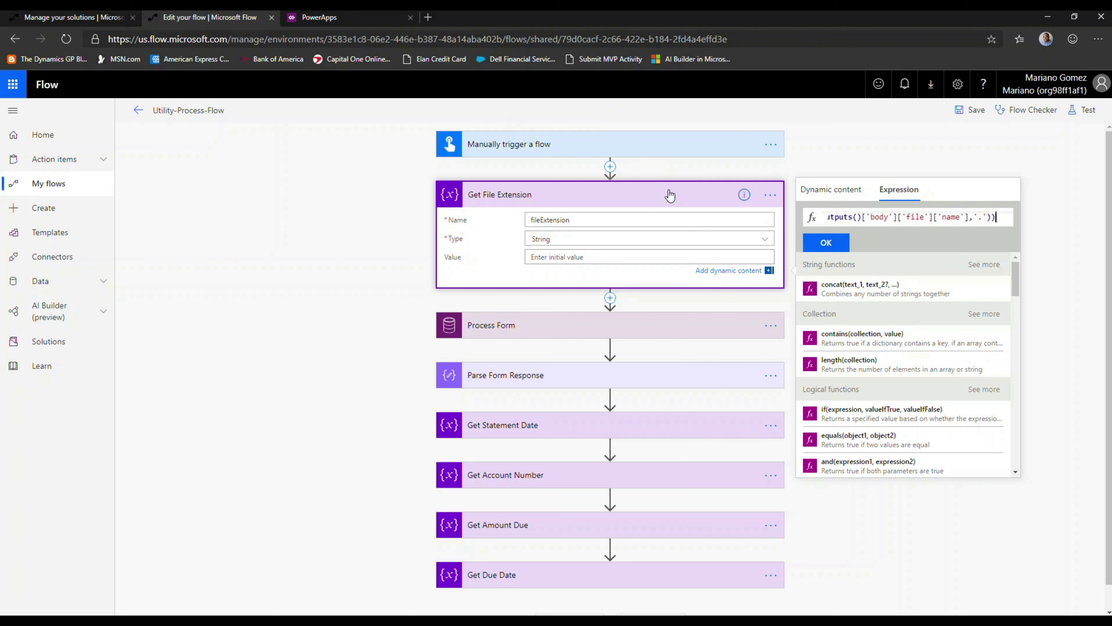
Step: Apply the entered expression as the initial value of Get File Extension
left_click(816, 244)
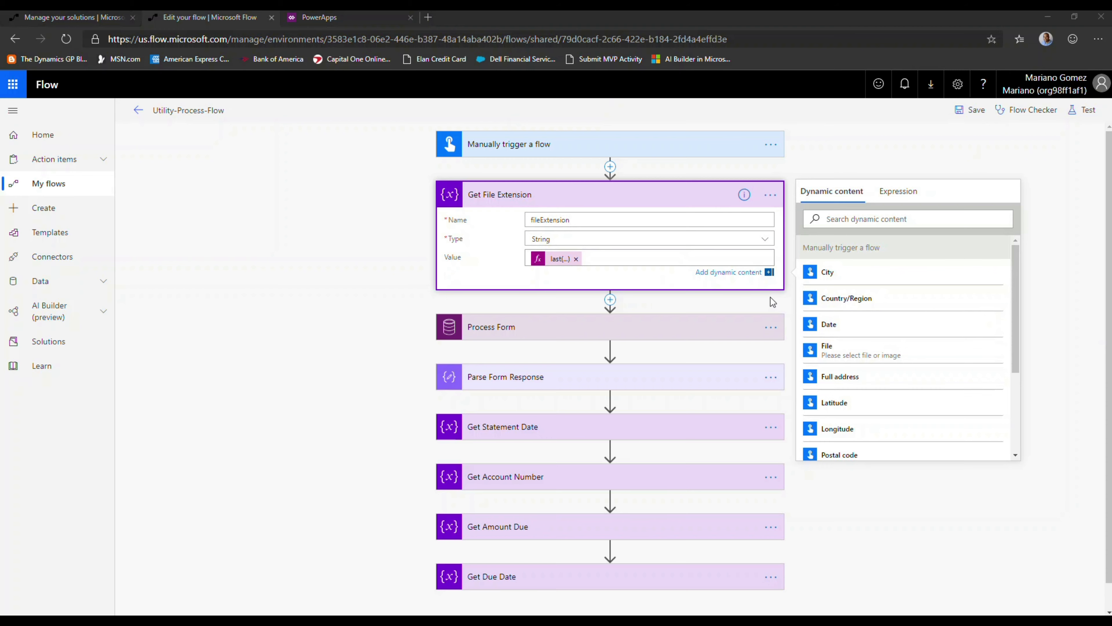
left_click(623, 272)
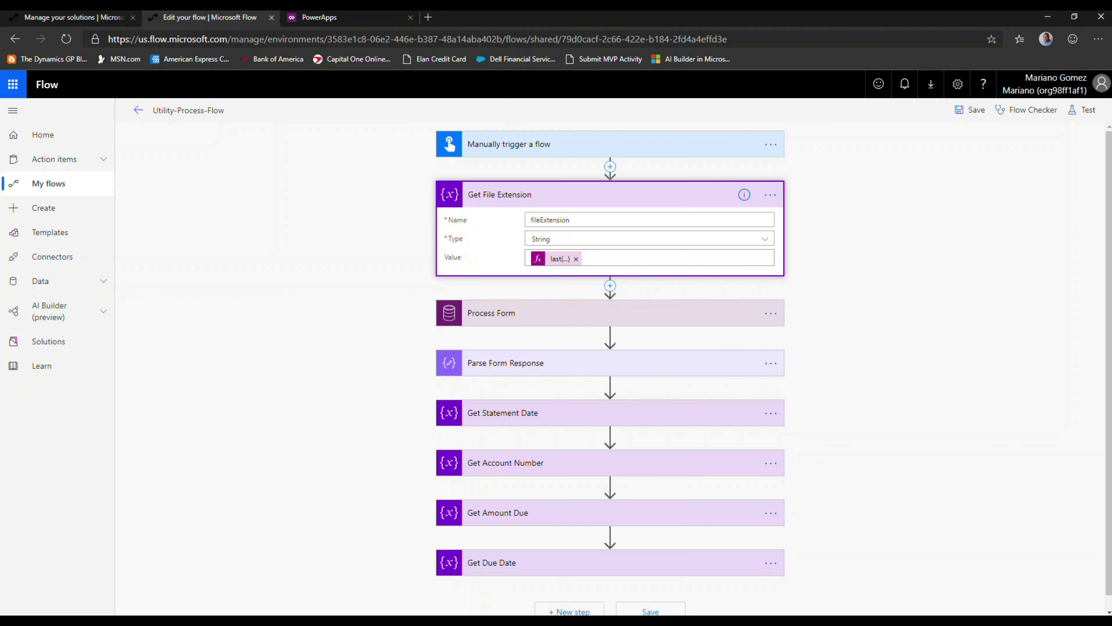
Step: Add an Initialize variable action between Get File Extension and Process Form, searching the actions for Variables
left_click(609, 289)
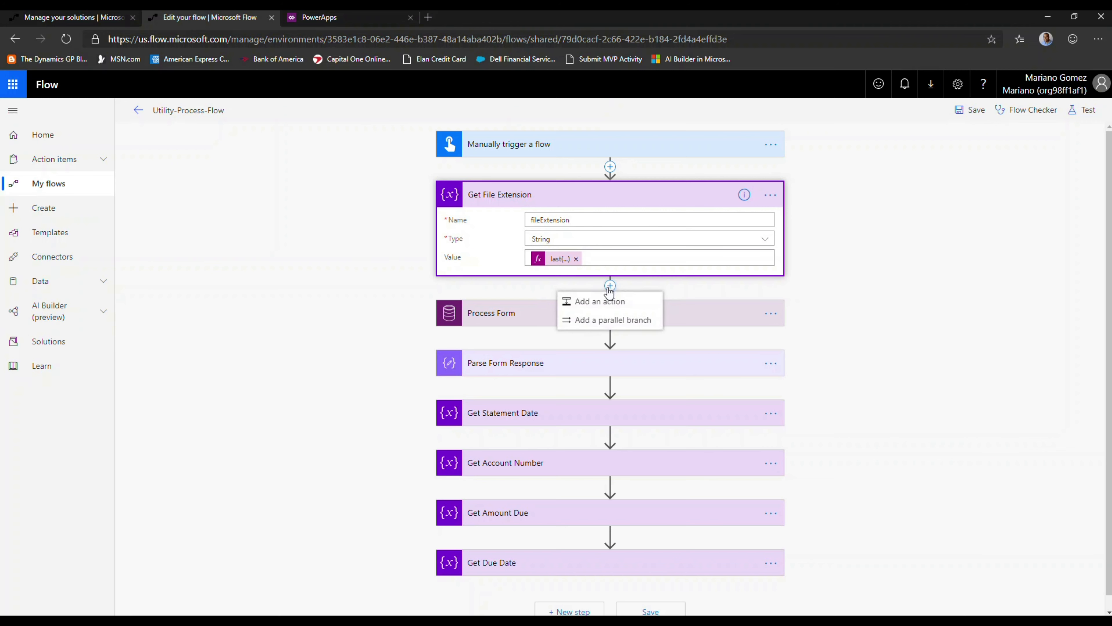
left_click(607, 302)
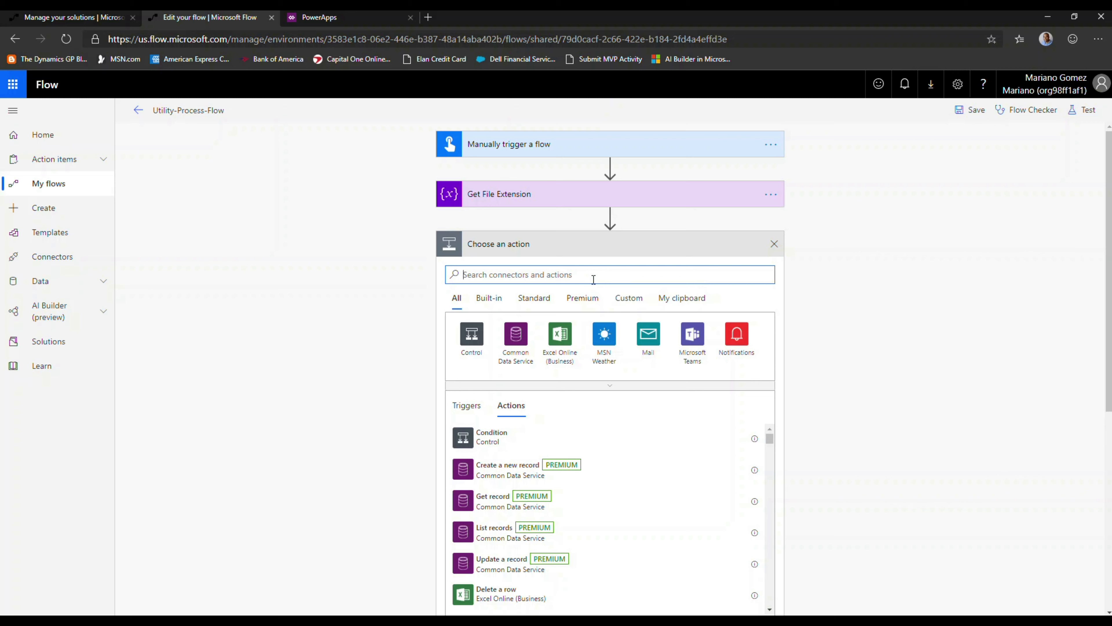
type("Variables")
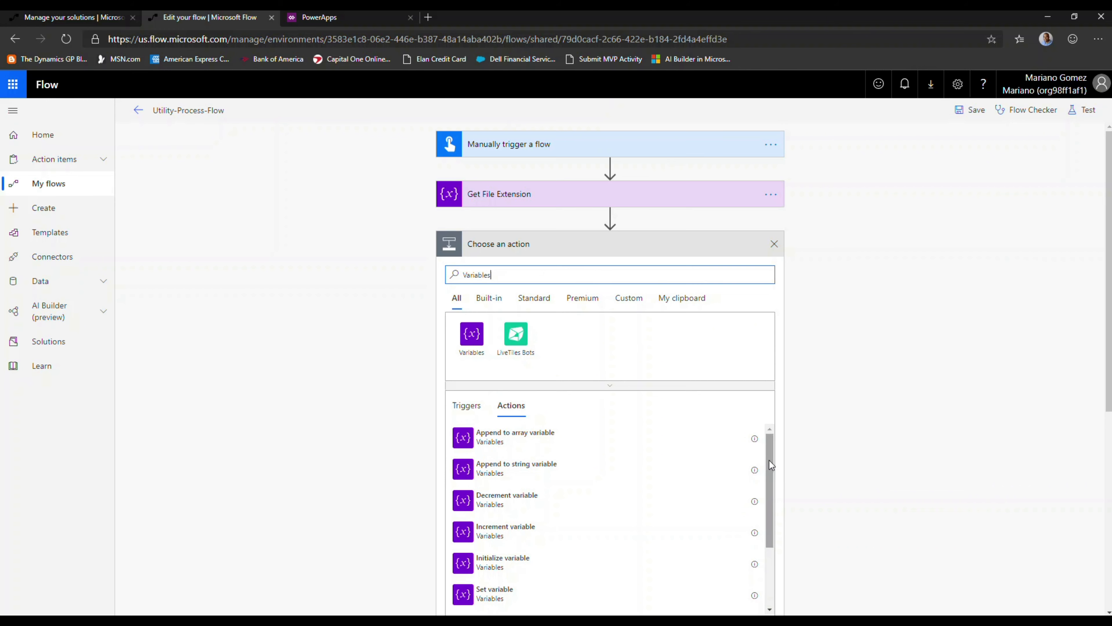
left_click(534, 568)
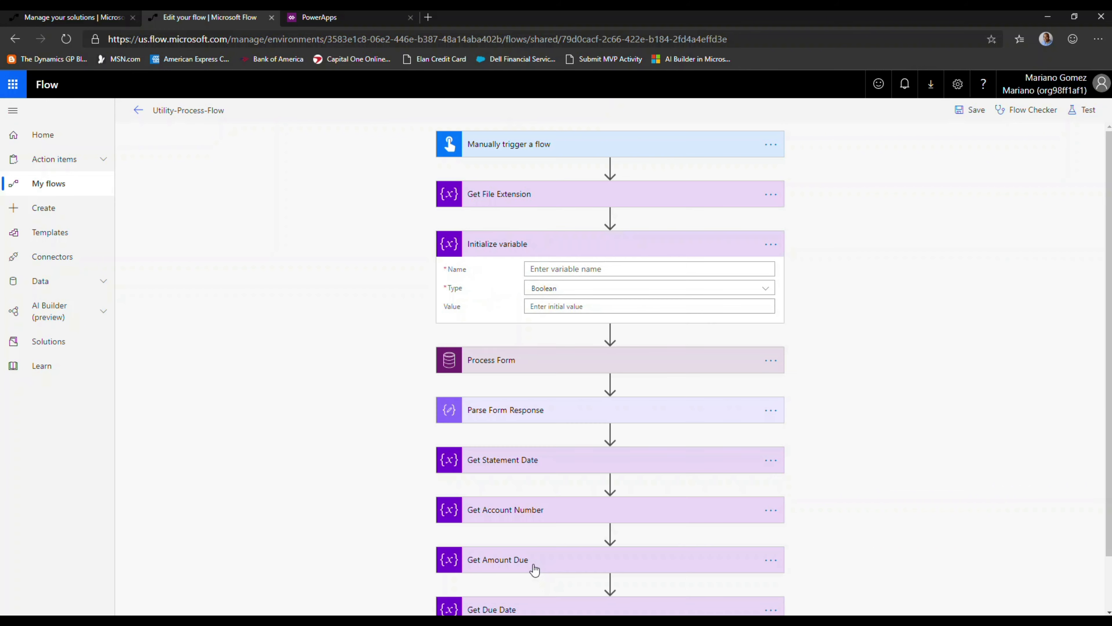
Step: Name the variable in the new Initialize variable action mimeType
left_click(565, 269)
type("mimeTy")
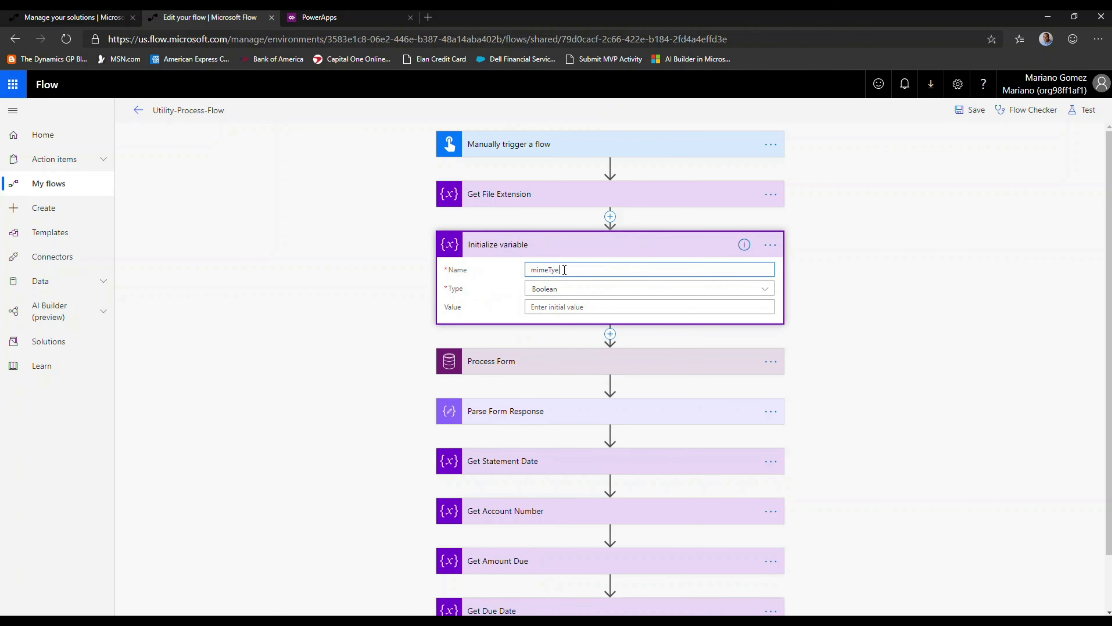
type("pe")
Step: Rename the new action to Initialize mimeType and set its variable type to String
left_click(771, 244)
left_click(819, 261)
type("Initi")
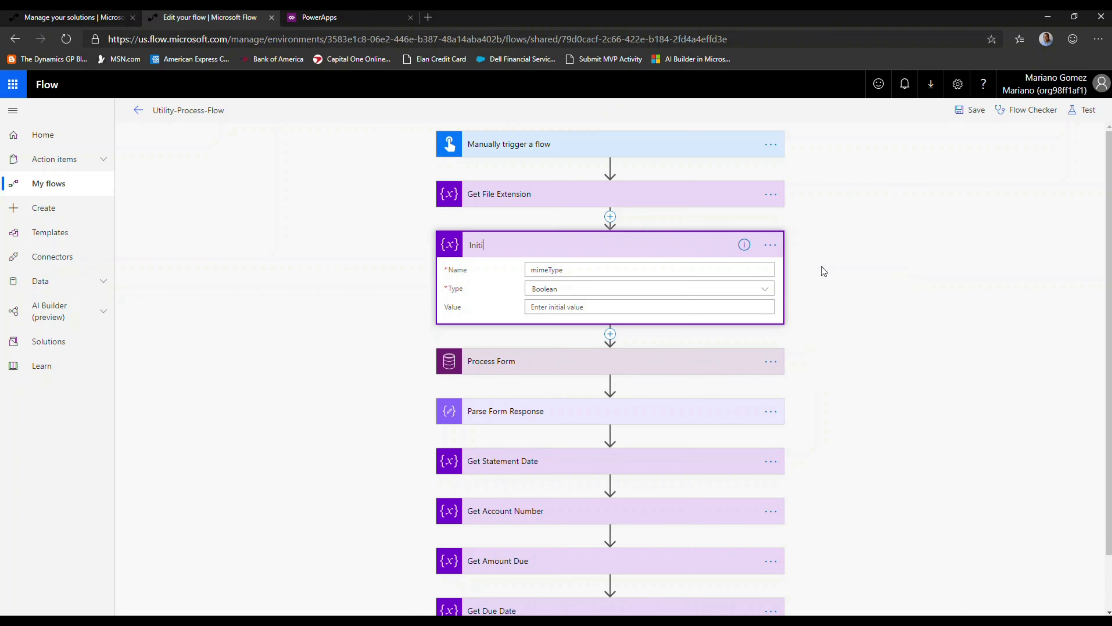
type("alize mimeType")
left_click(740, 292)
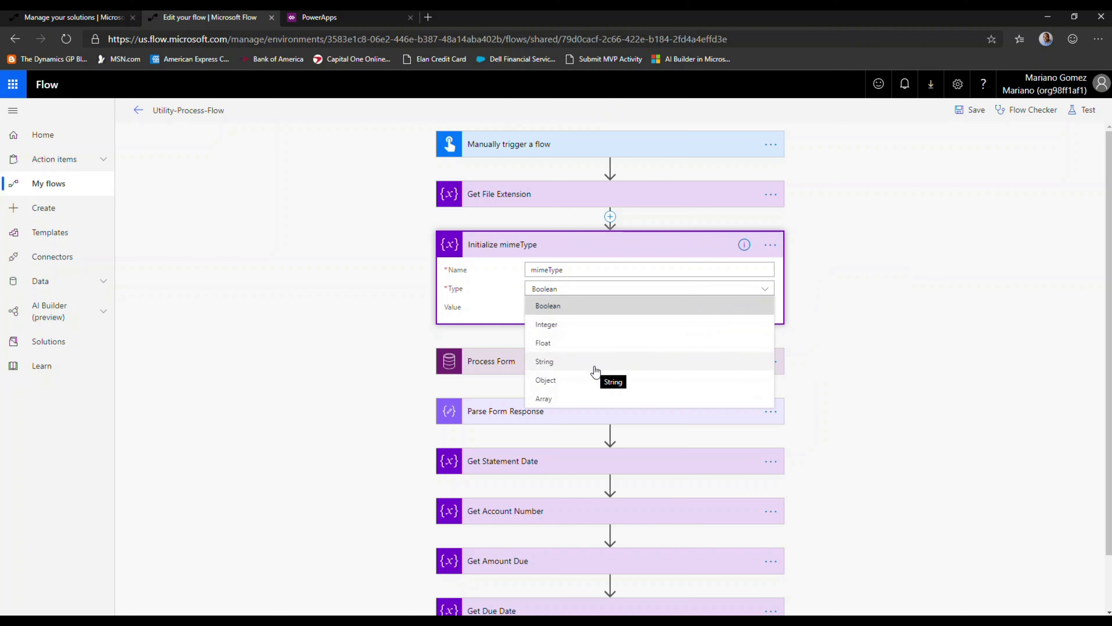
left_click(595, 371)
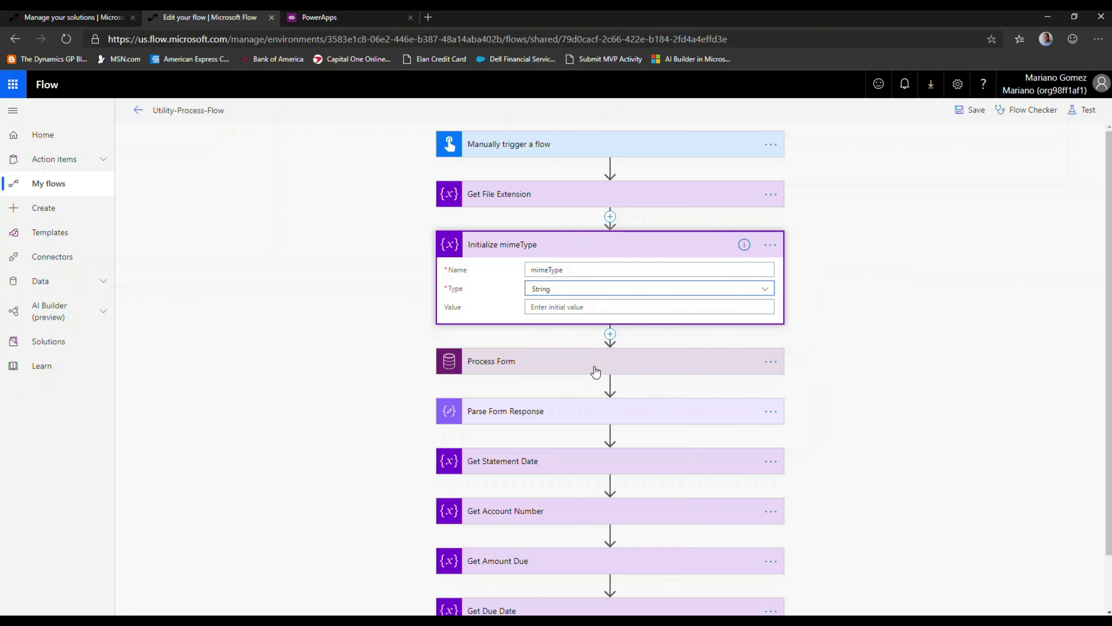
Step: Add a Condition control between Initialize mimeType and Process Form
left_click(611, 334)
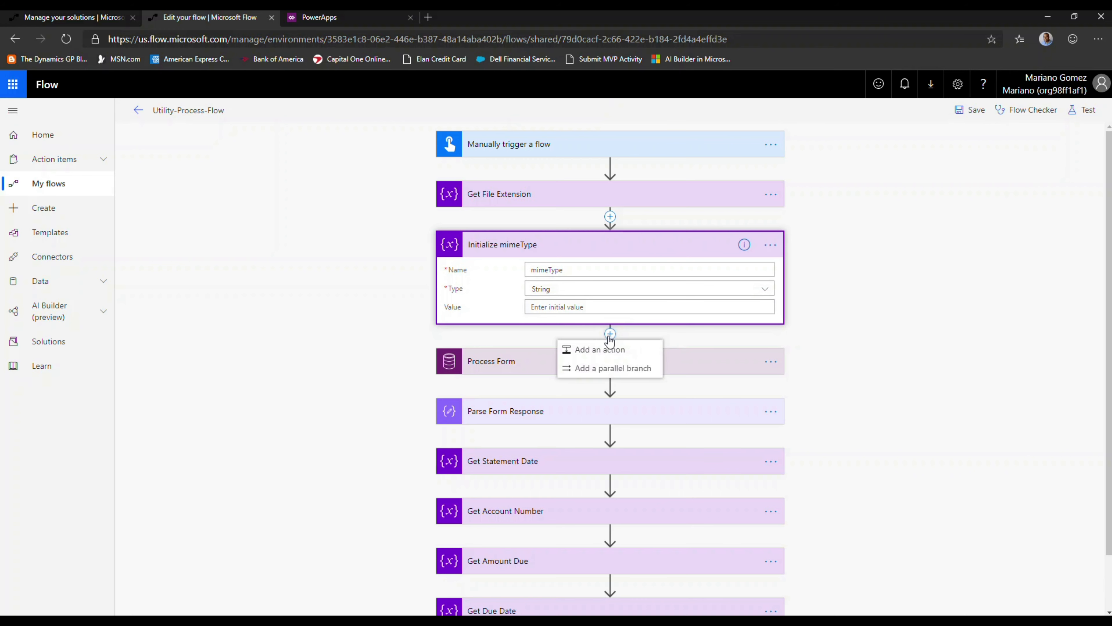
left_click(605, 351)
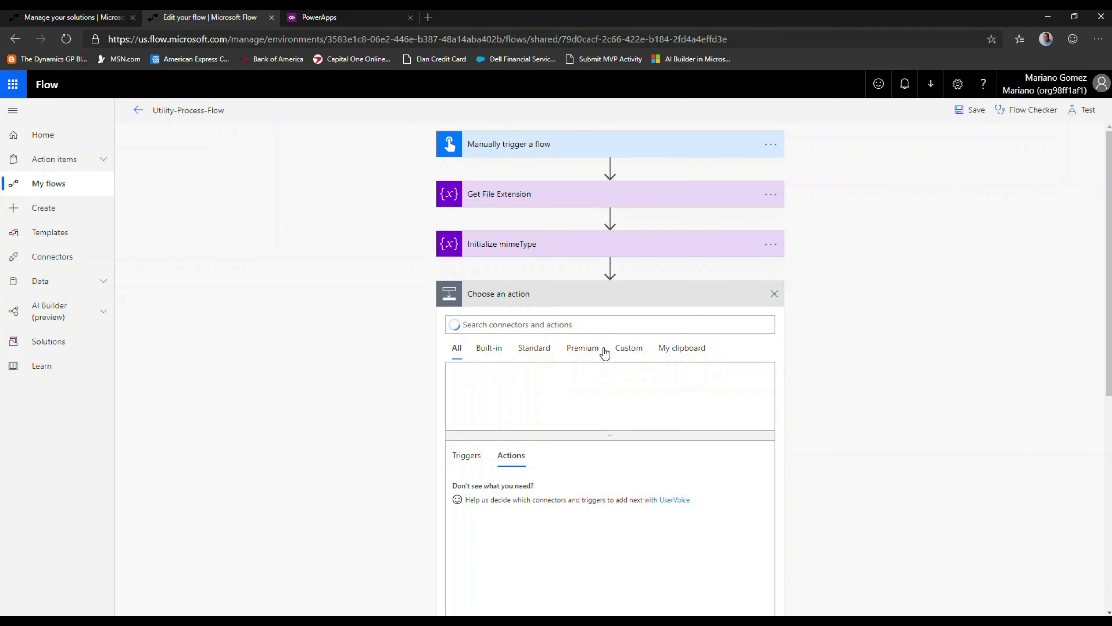
left_click(491, 487)
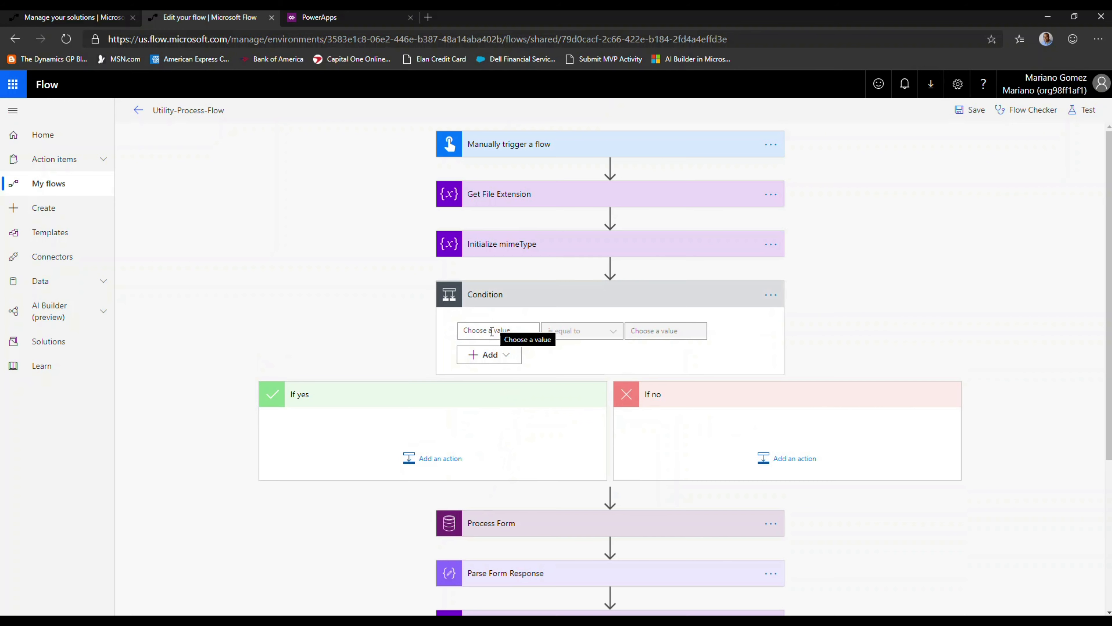
Step: Set the condition to check whether the fileExtension variable is equal to jpg
left_click(491, 332)
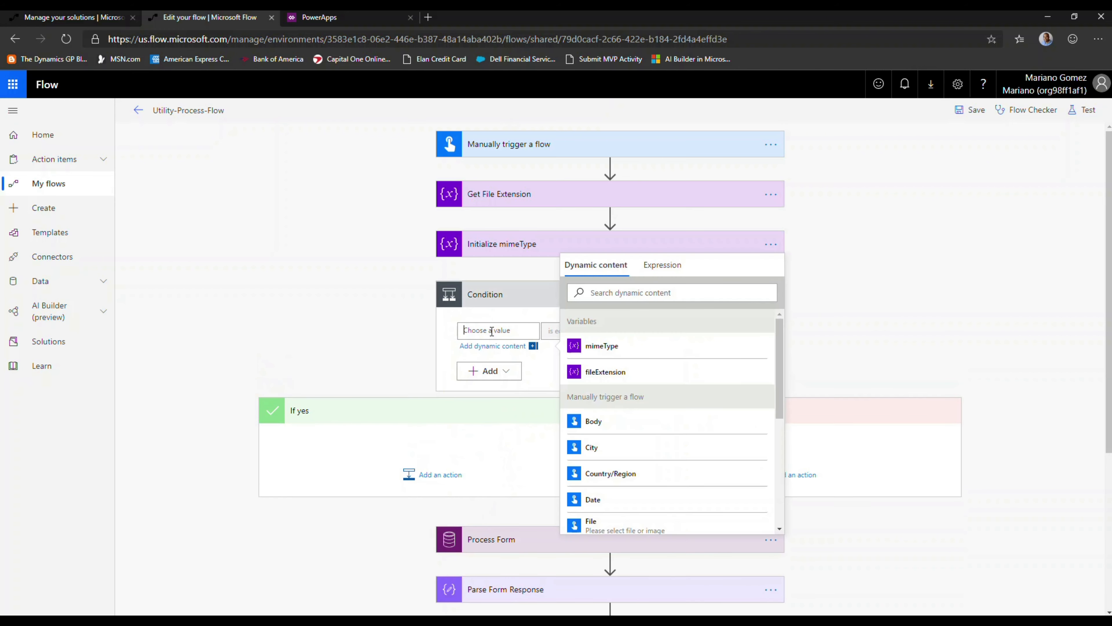
left_click(594, 353)
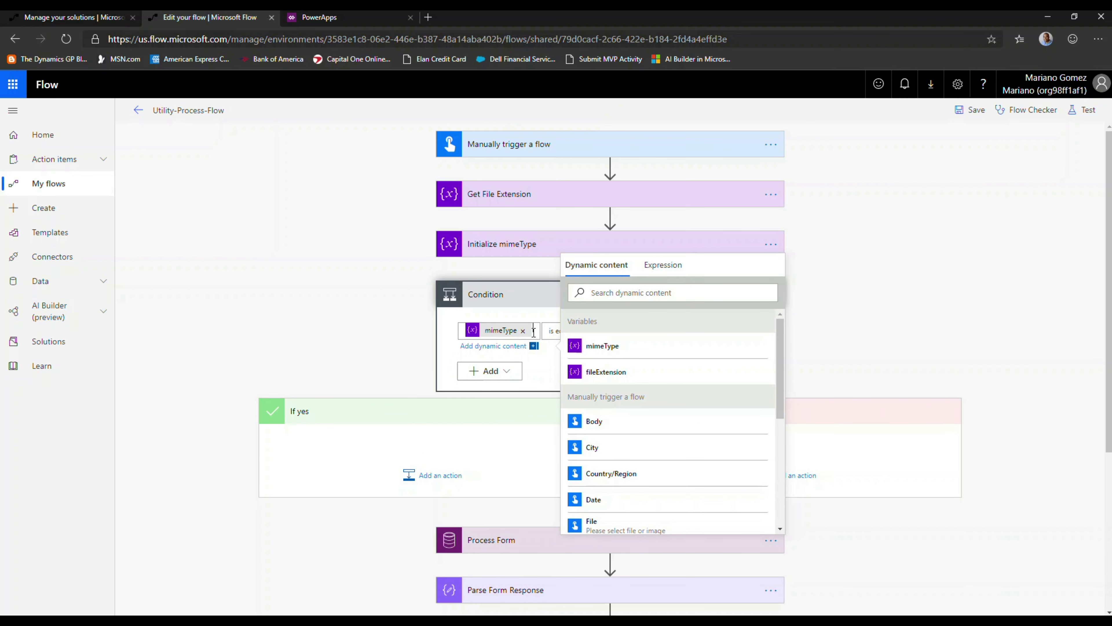
left_click(589, 372)
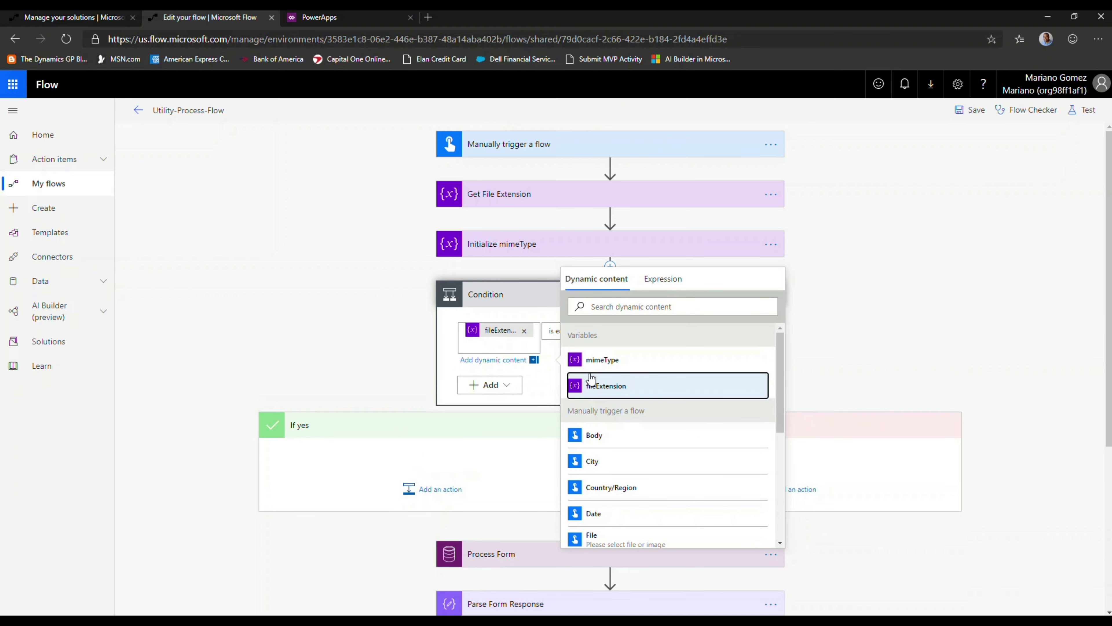
left_click(551, 337)
left_click(526, 333)
left_click(604, 372)
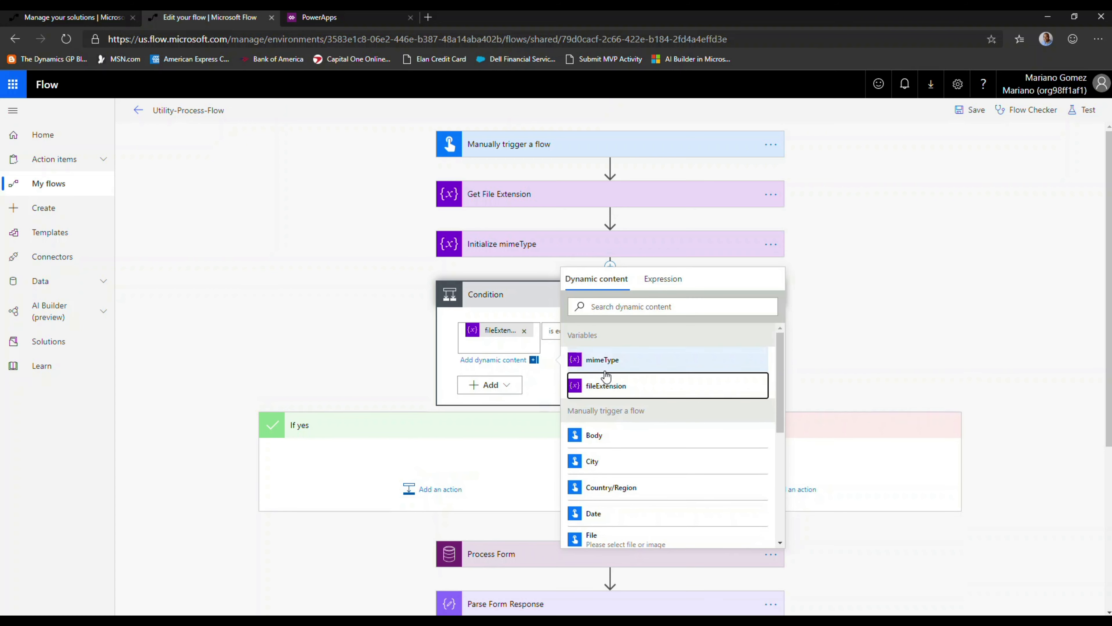
left_click(540, 300)
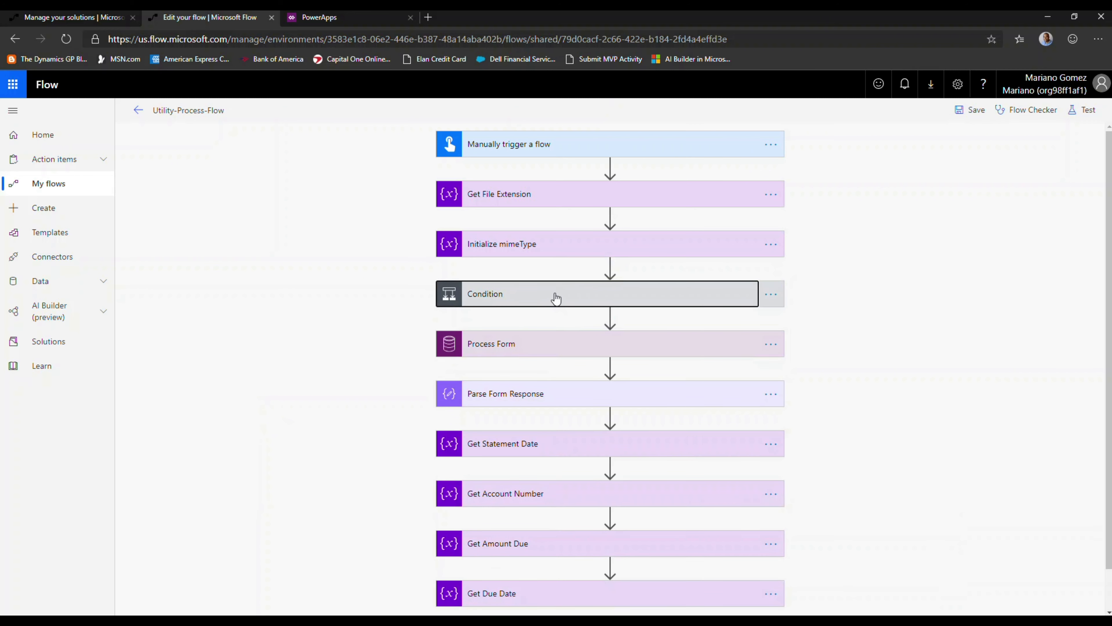
left_click(555, 298)
left_click(649, 329)
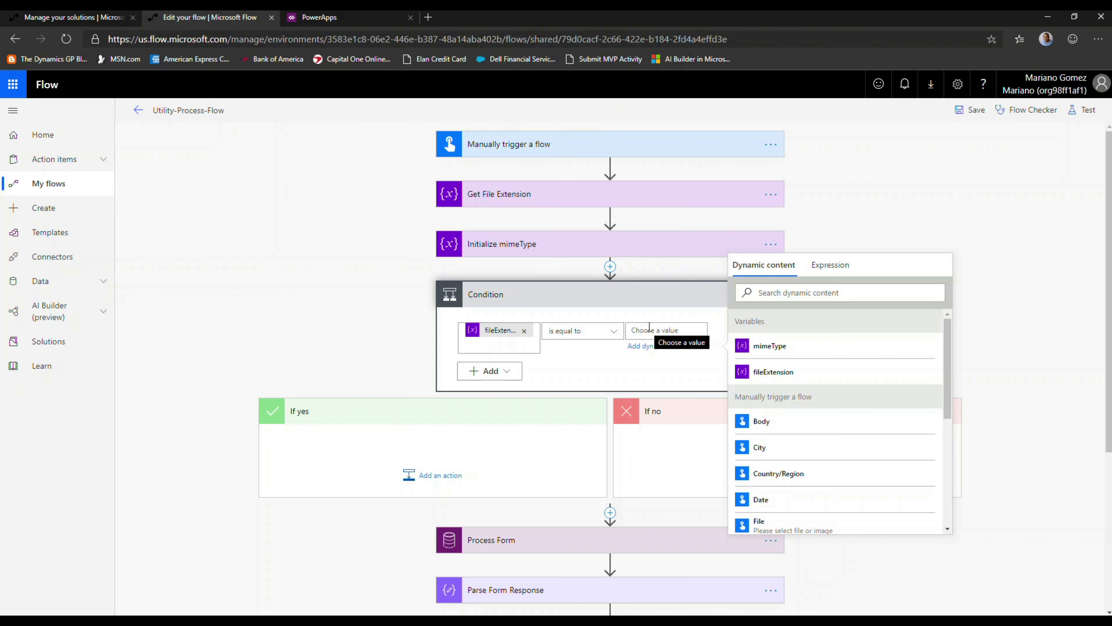
type("jpg")
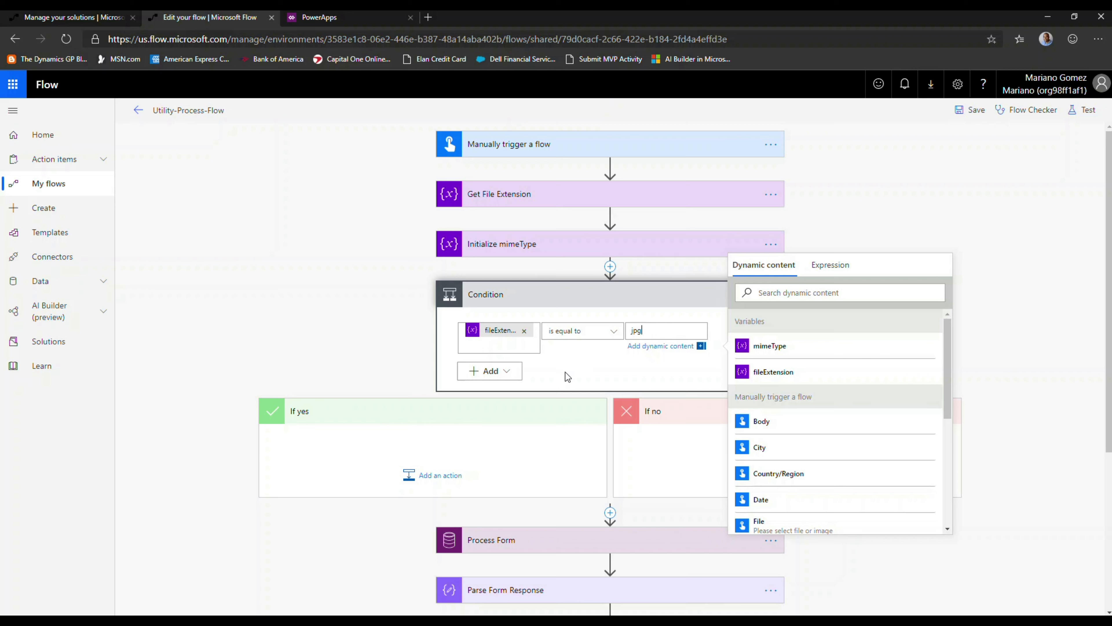
Step: Add a Set variable action to the condition's If yes branch, searching the actions for variables
left_click(436, 475)
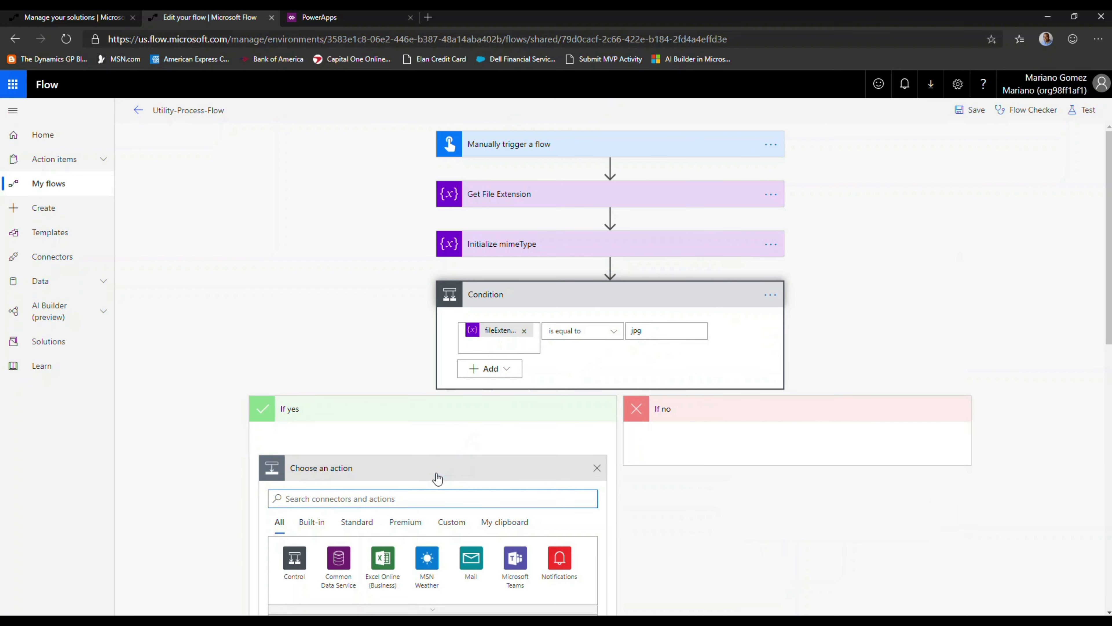
left_click_drag(1109, 267, 1109, 332)
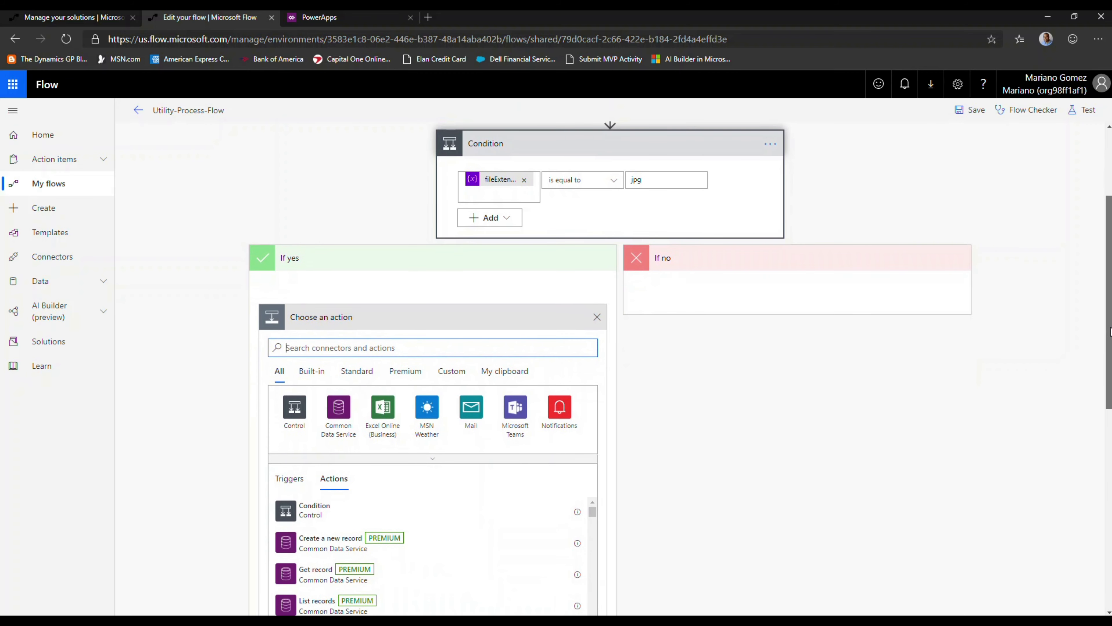
left_click_drag(1110, 332, 1110, 349)
type("variable")
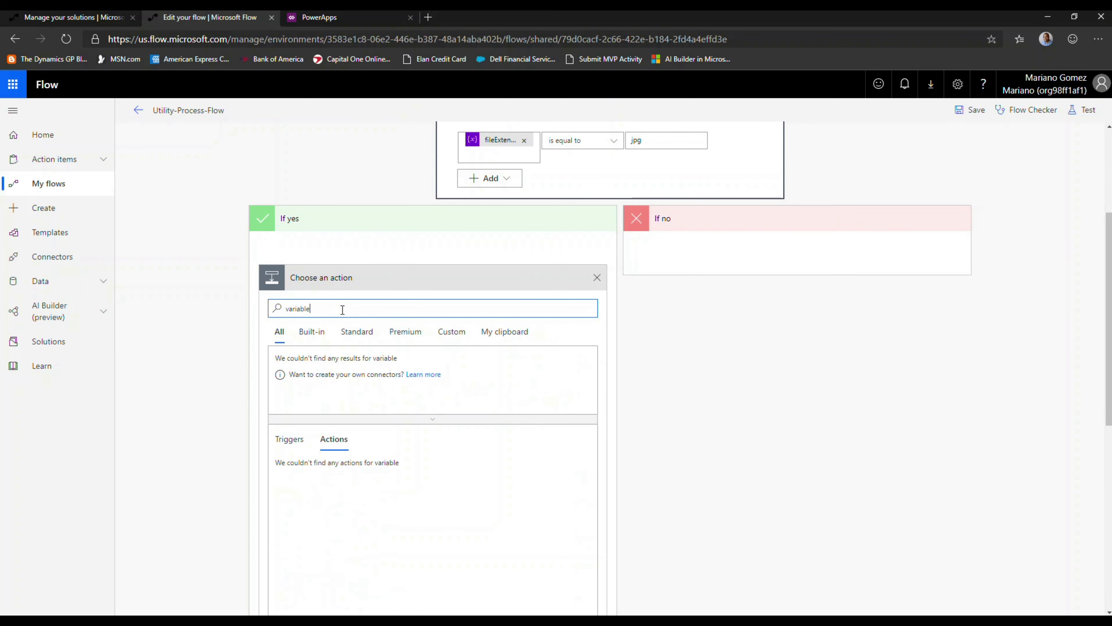
type("s")
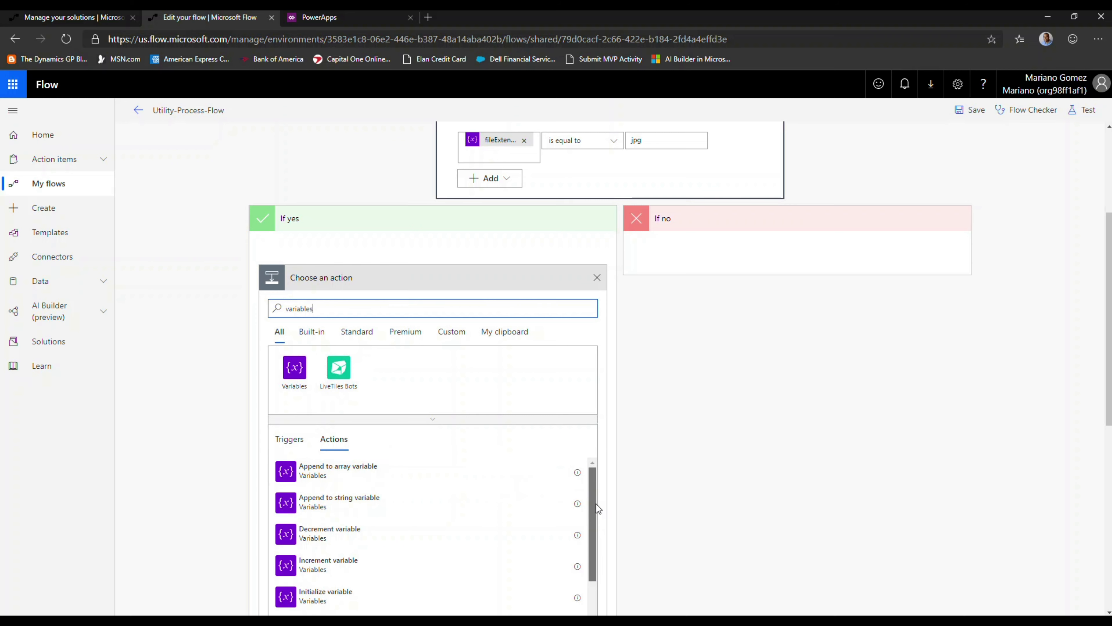
left_click_drag(595, 504, 603, 549)
left_click(317, 529)
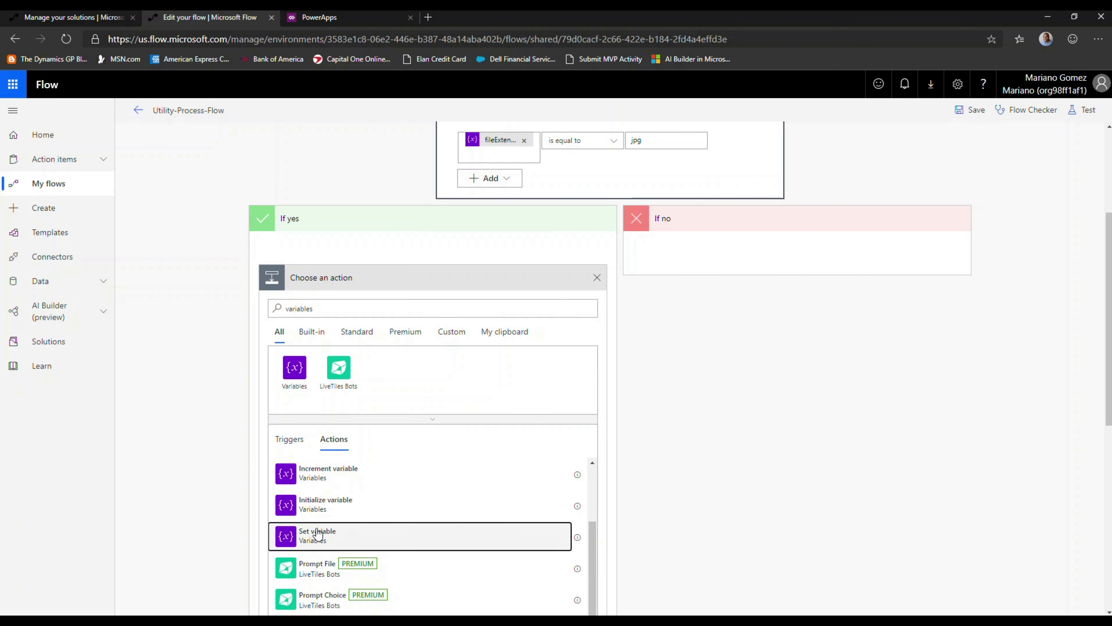
Step: Make the If yes branch's Set variable action assign image/jpeg to the mimeType variable
left_click(382, 304)
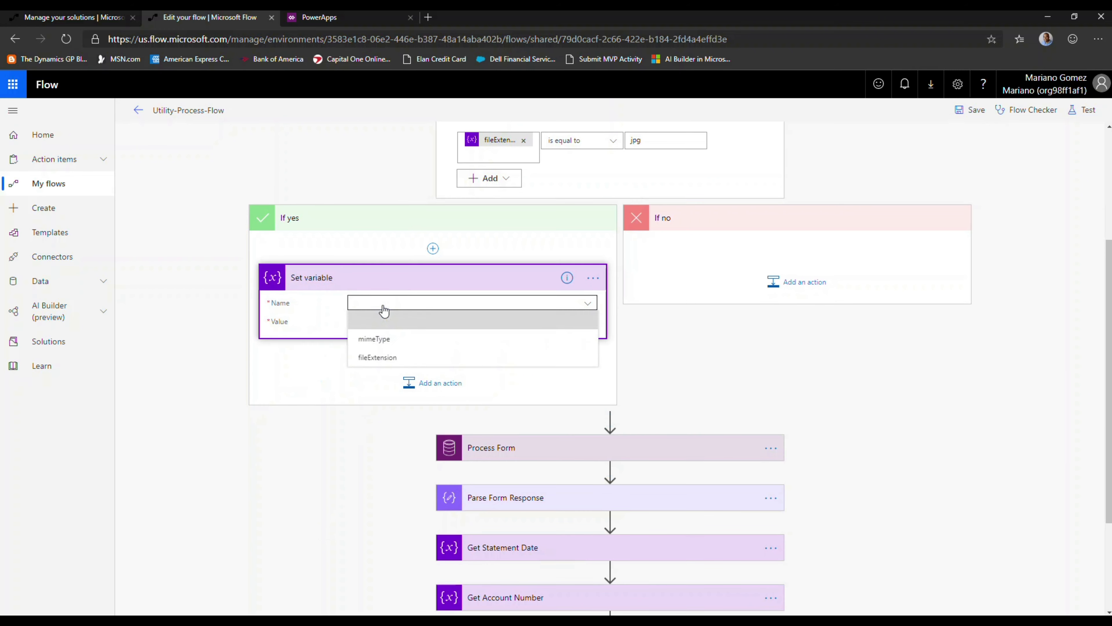
left_click(377, 337)
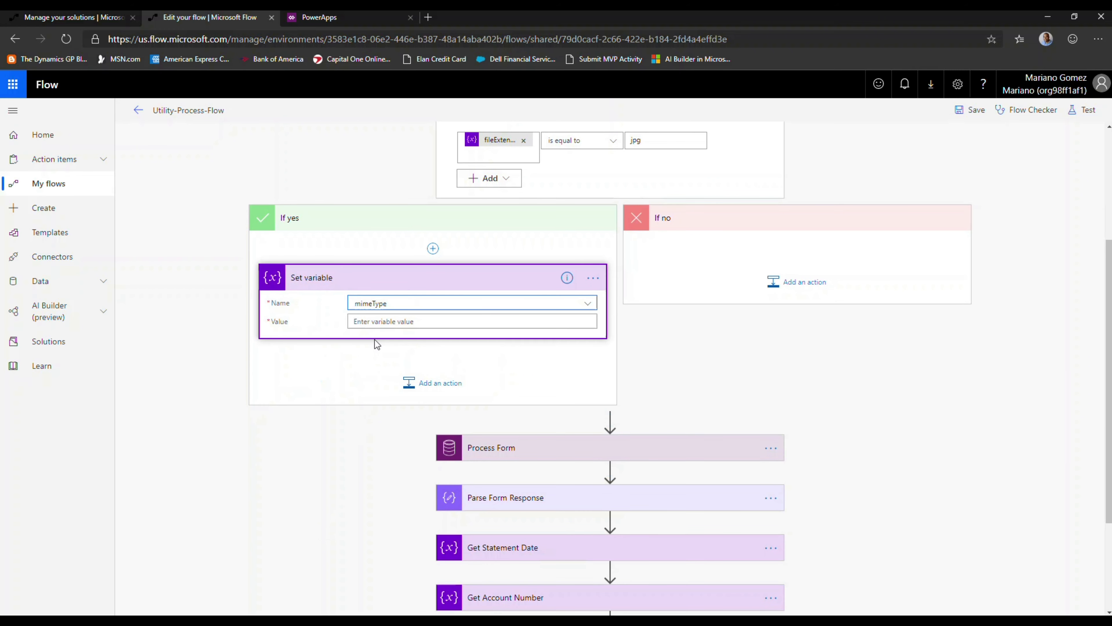
left_click(399, 322)
type("image")
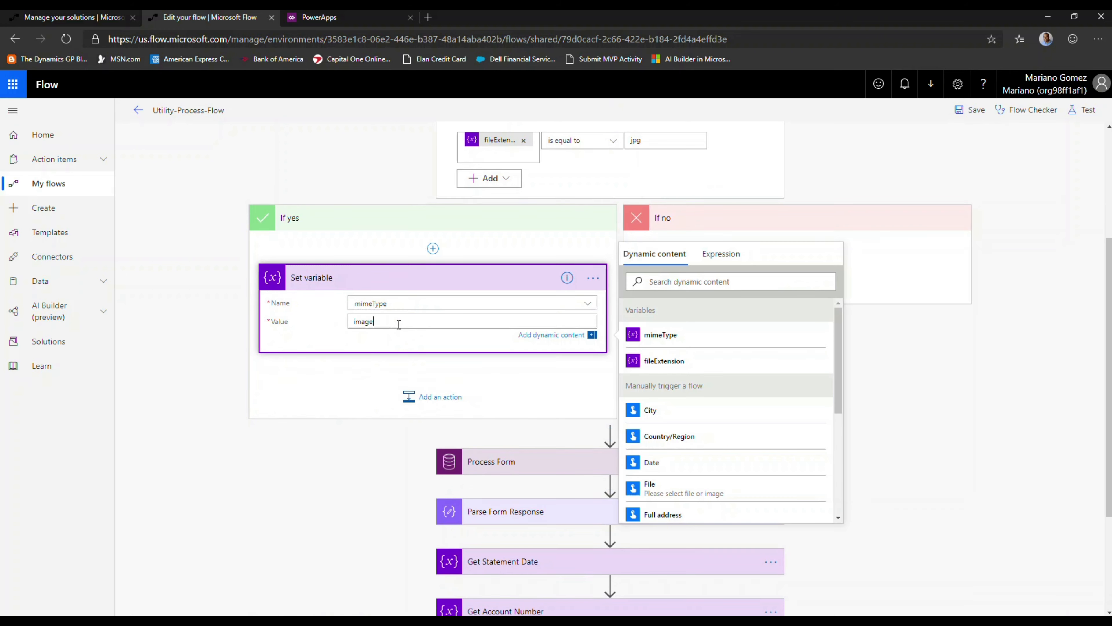
type("/jpeg")
Step: Rename the If yes branch's Set variable action as Set mimeType JPG
left_click(593, 278)
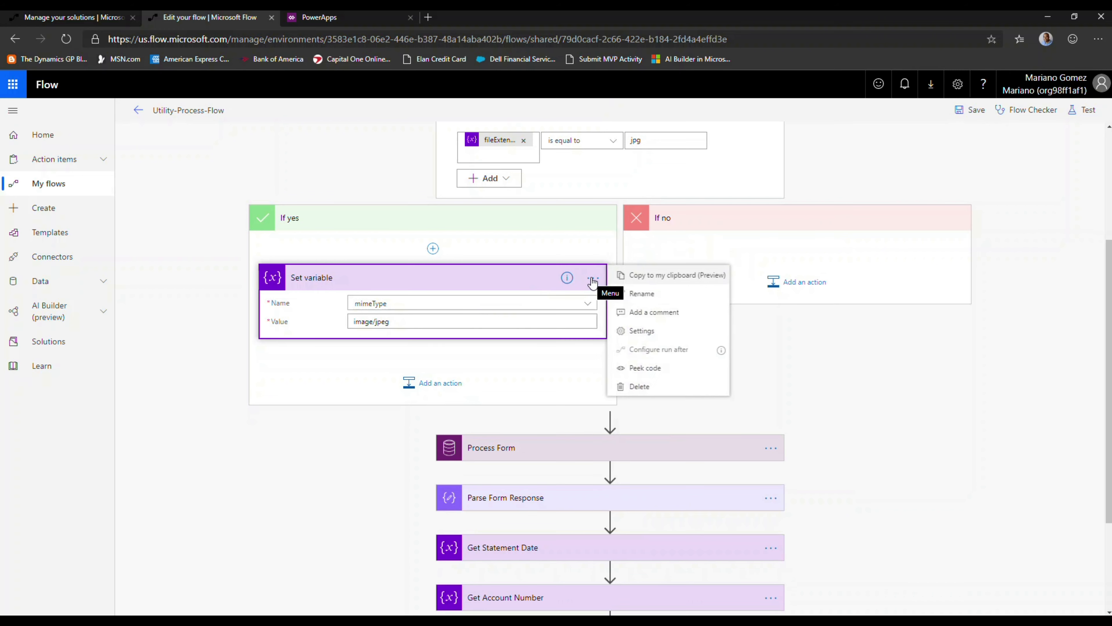
left_click(634, 294)
type("S")
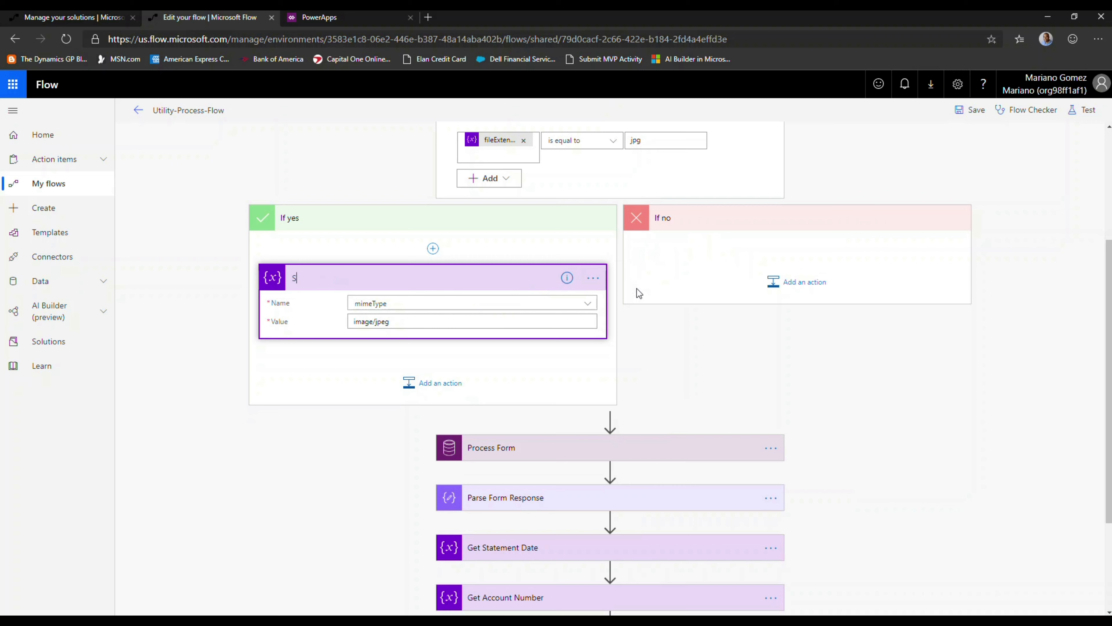
type("et mimeType JPG")
Step: Add a Set variable action to the condition's If no branch, searching the actions for variables
left_click(803, 287)
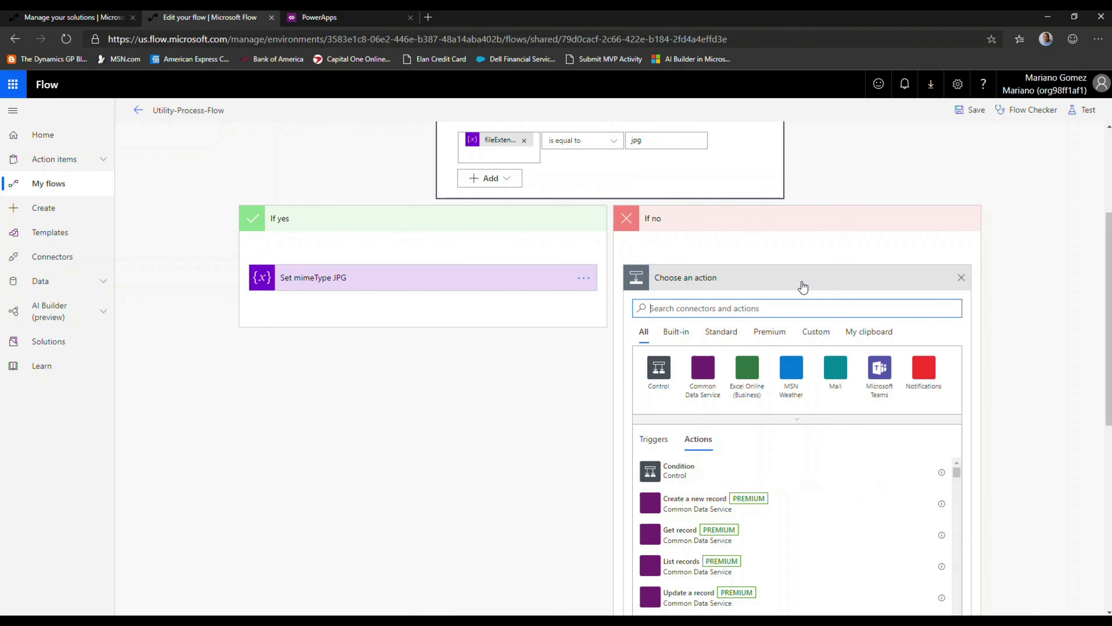
type("var")
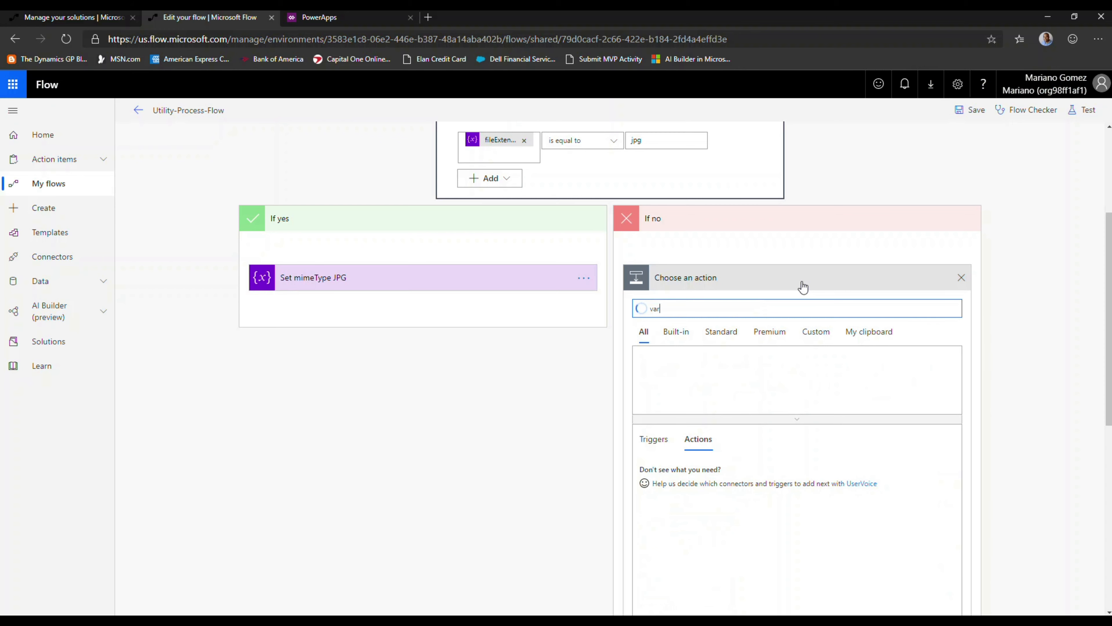
type("iables")
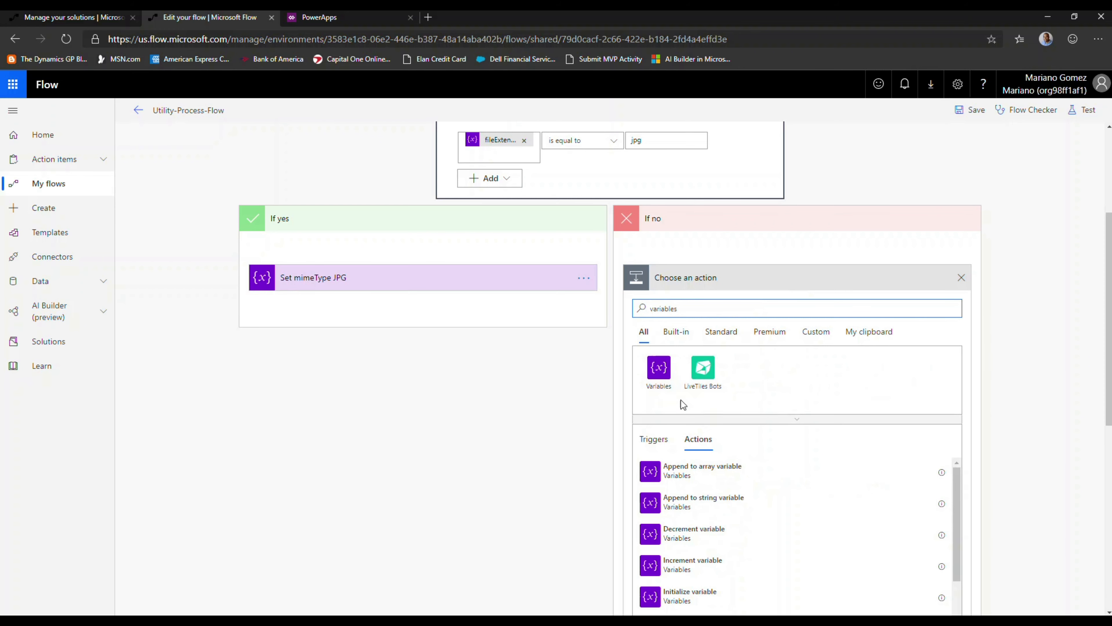
left_click_drag(957, 504, 955, 540)
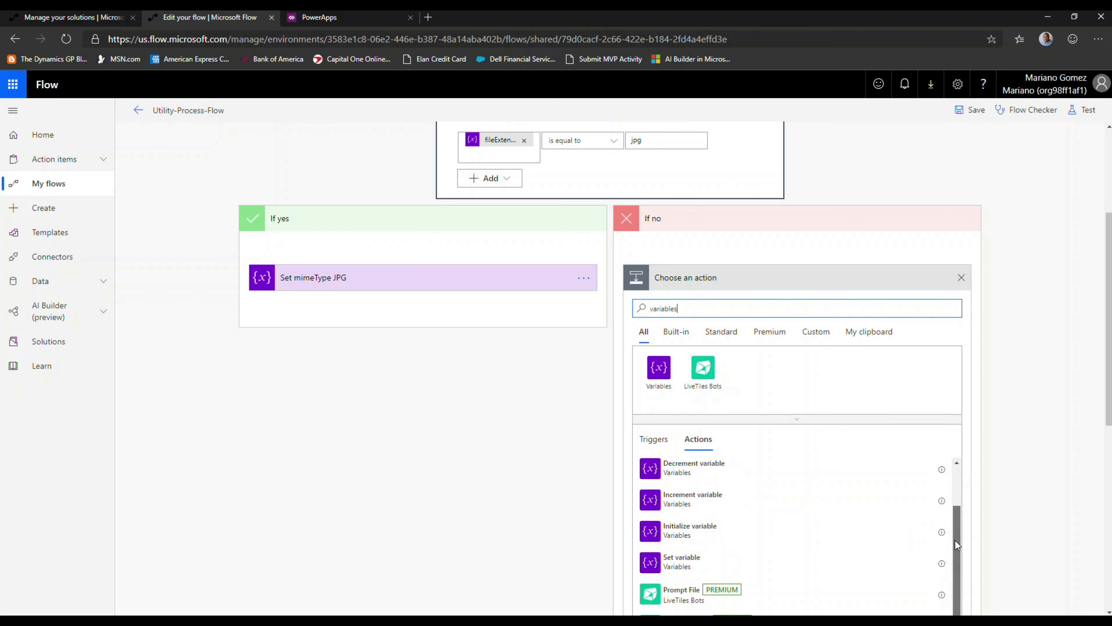
left_click(664, 563)
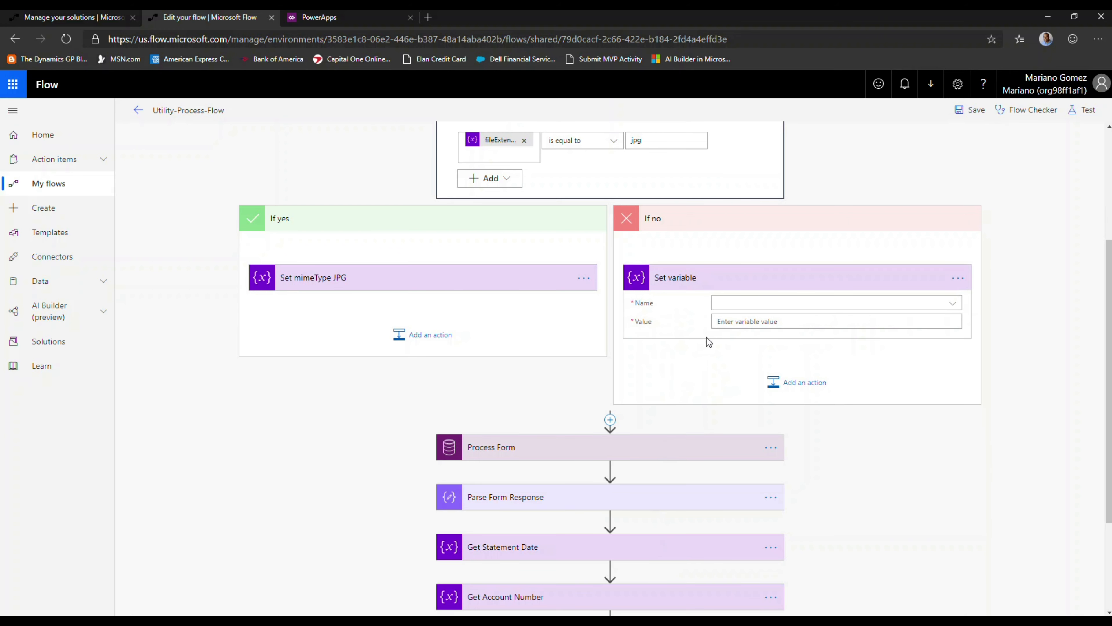
Step: Make the If no branch's Set variable action assign application/pdf to the mimeType variable
left_click(725, 307)
left_click(733, 339)
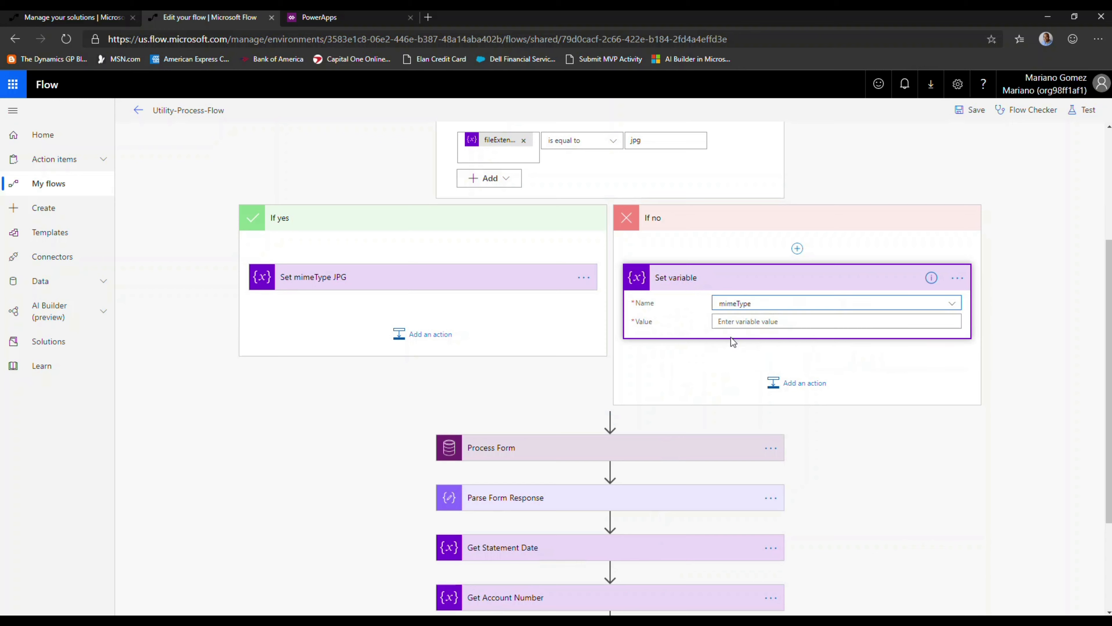
left_click(737, 322)
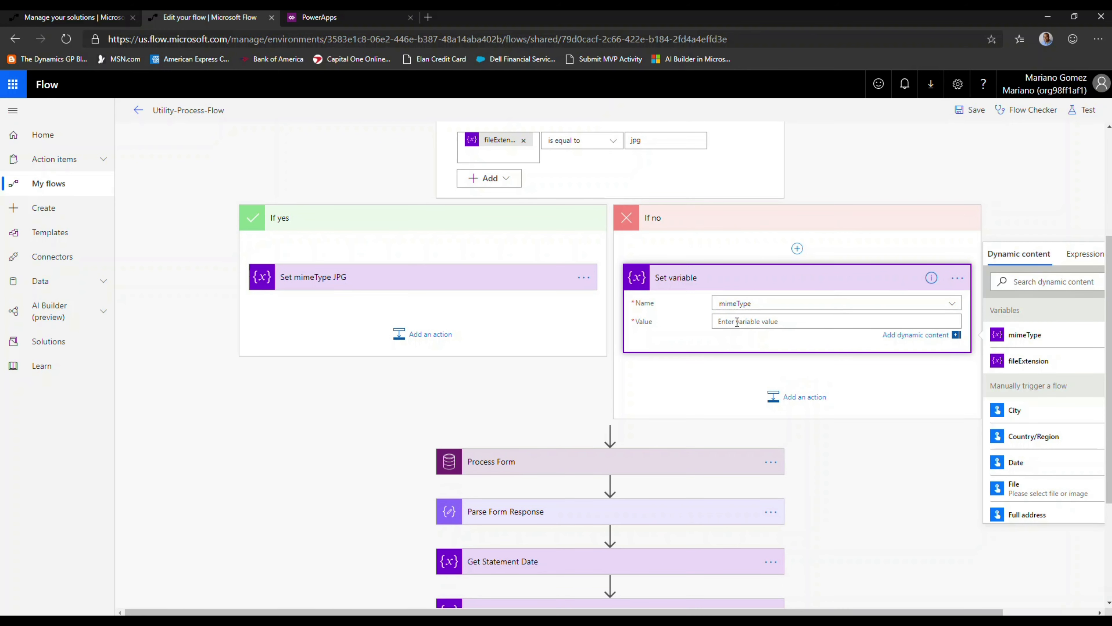
type("application/pdf")
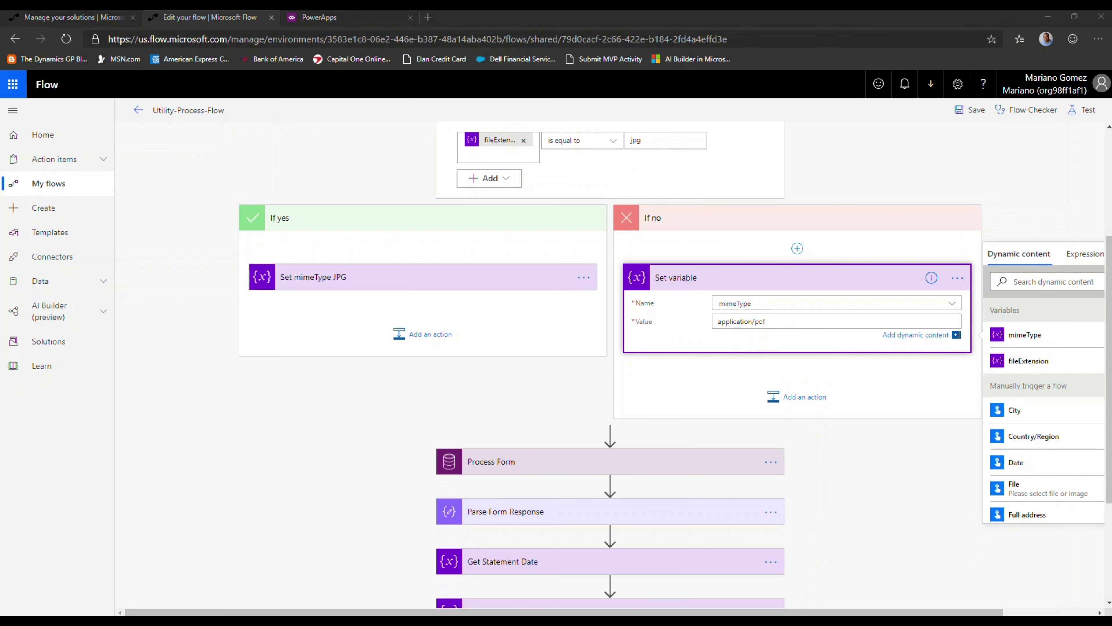
Step: Rename the If no branch's Set variable action as Set mimeType PDF
left_click(958, 279)
left_click(999, 293)
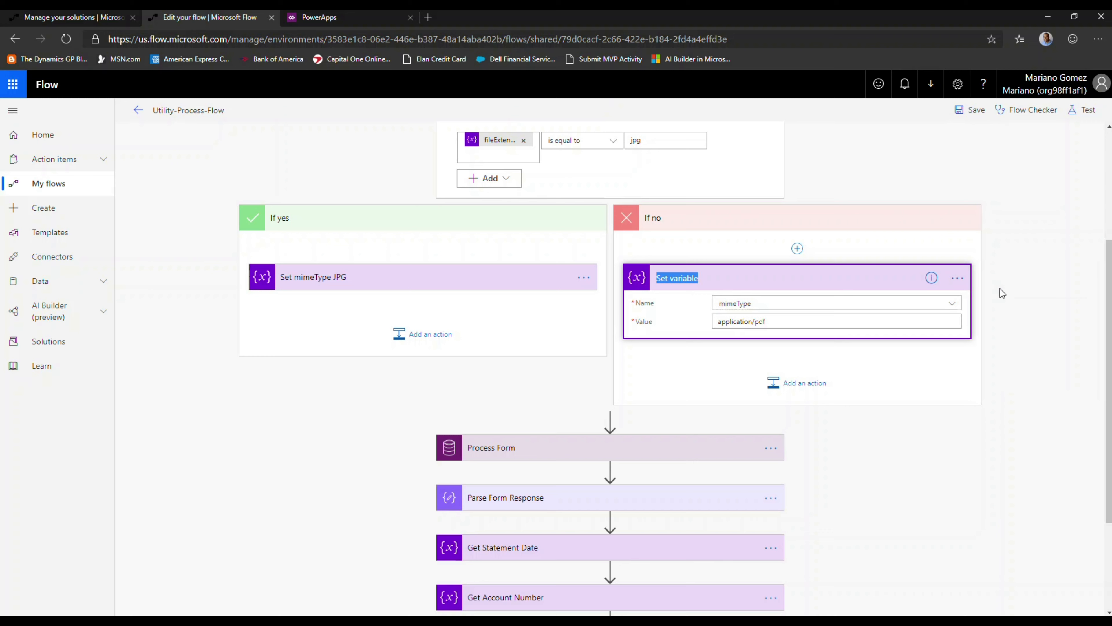
type("Set mimeType PDF")
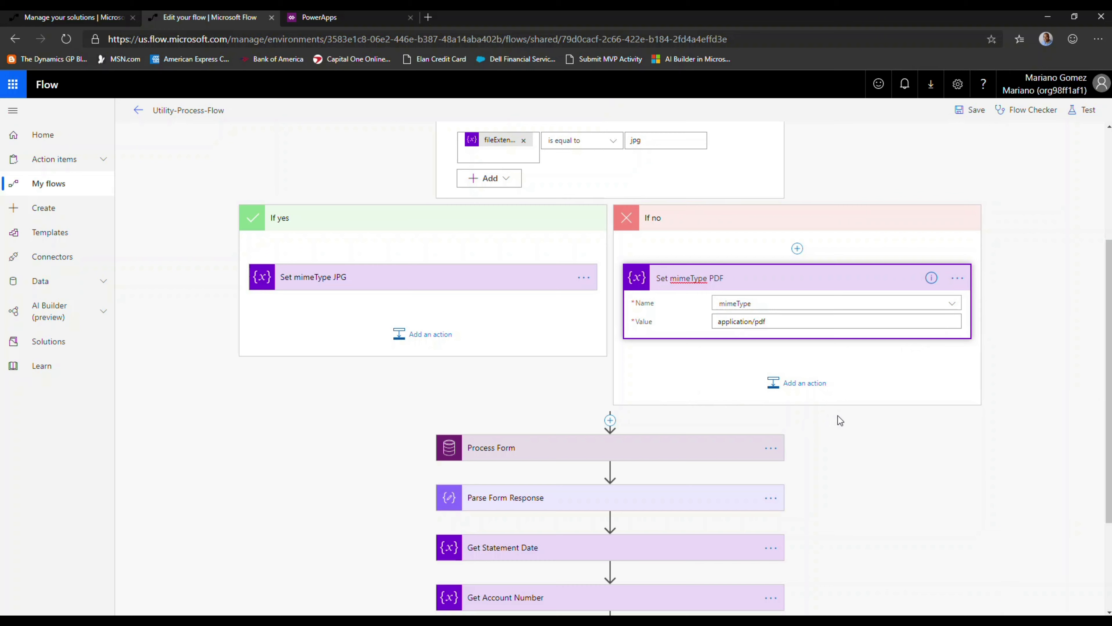
Step: Replace the hard-coded image/jpeg in Process Form's request payload with the mimeType variable
left_click(629, 447)
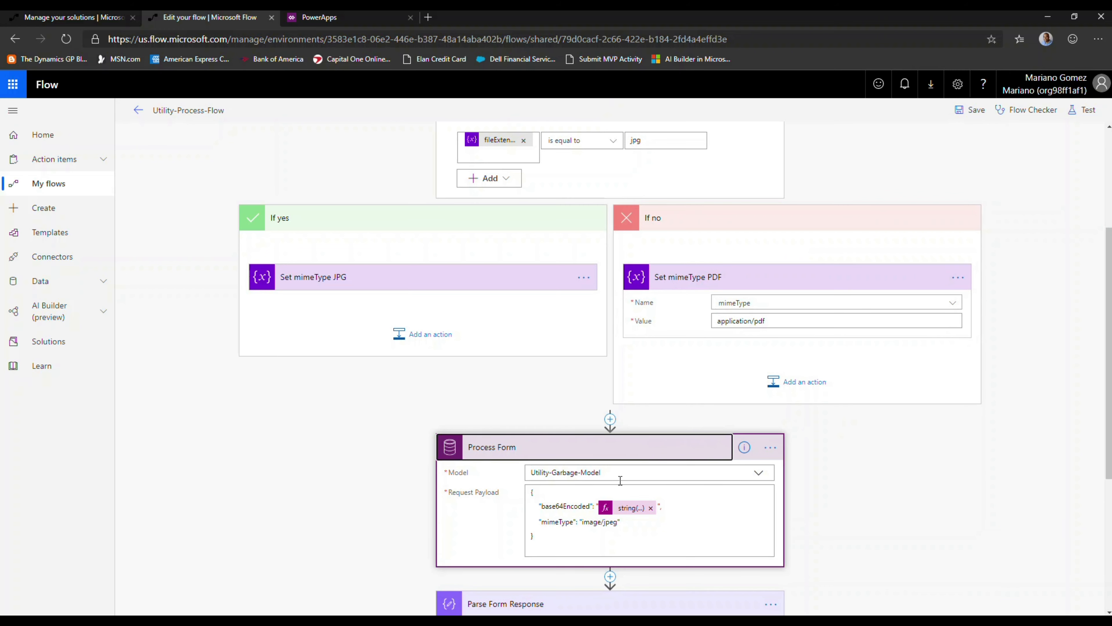
left_click_drag(580, 522, 595, 523)
left_click(595, 522)
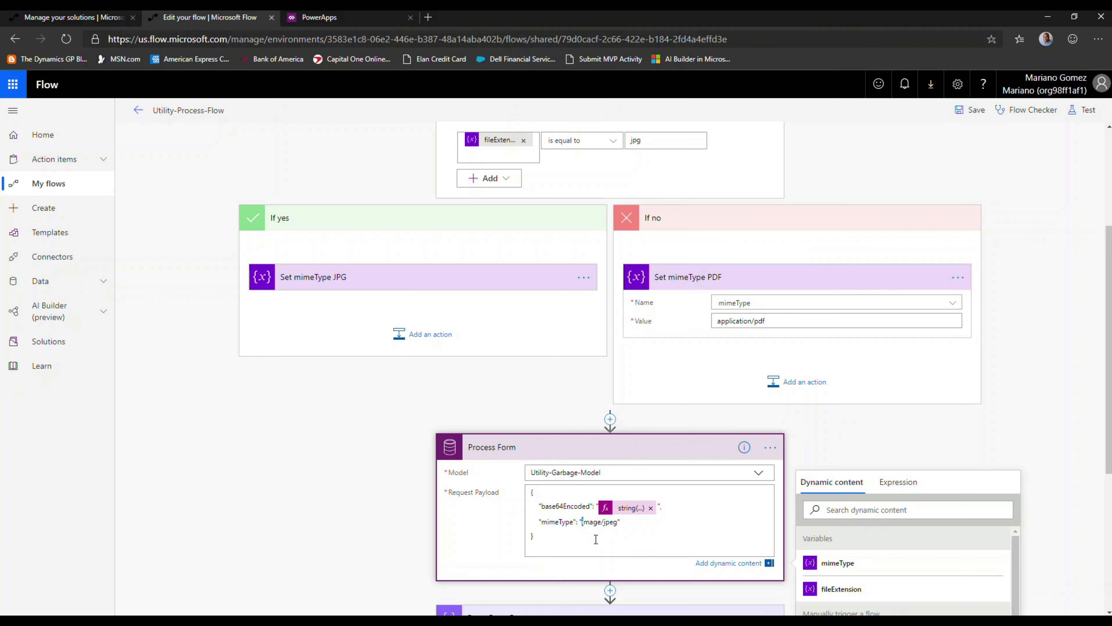
double_click(591, 522)
key("Left")
key("shift+Right")
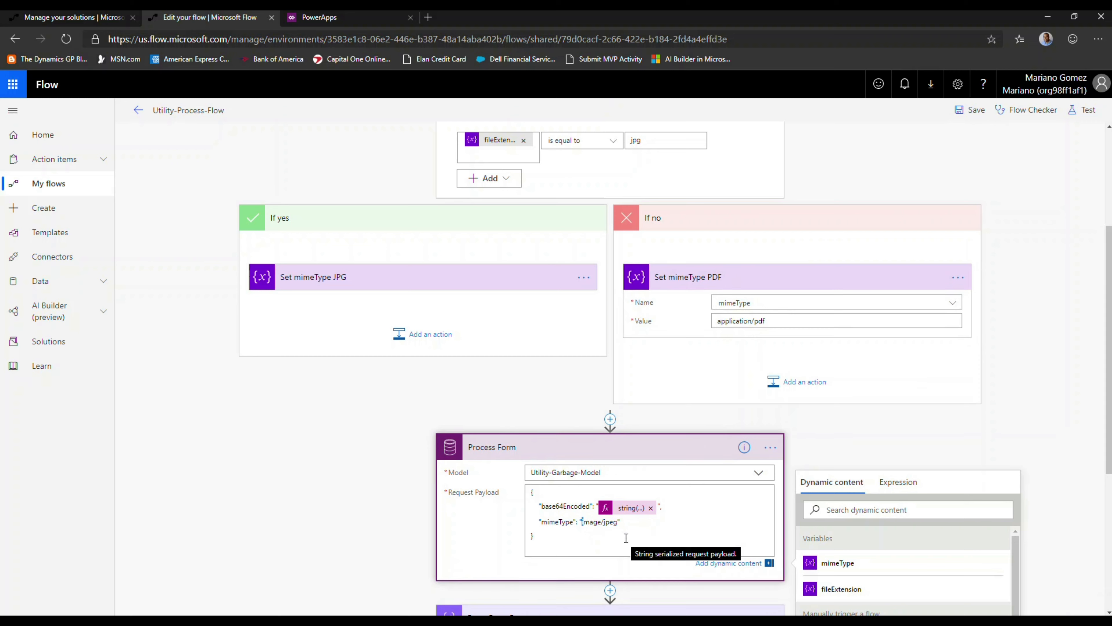
left_click_drag(622, 522, 584, 525)
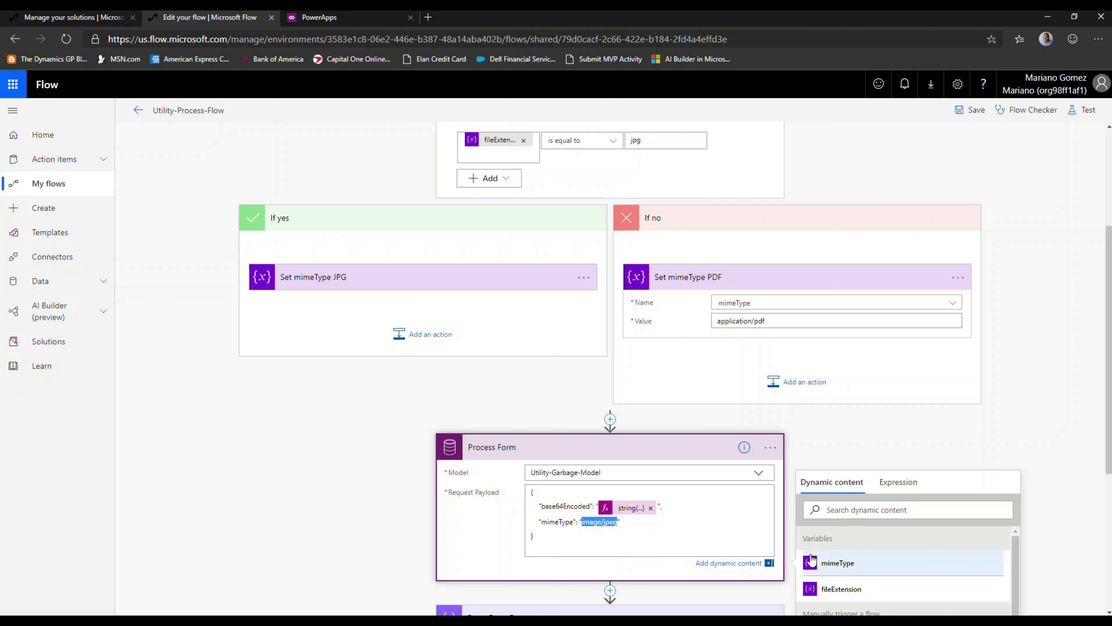
left_click(836, 563)
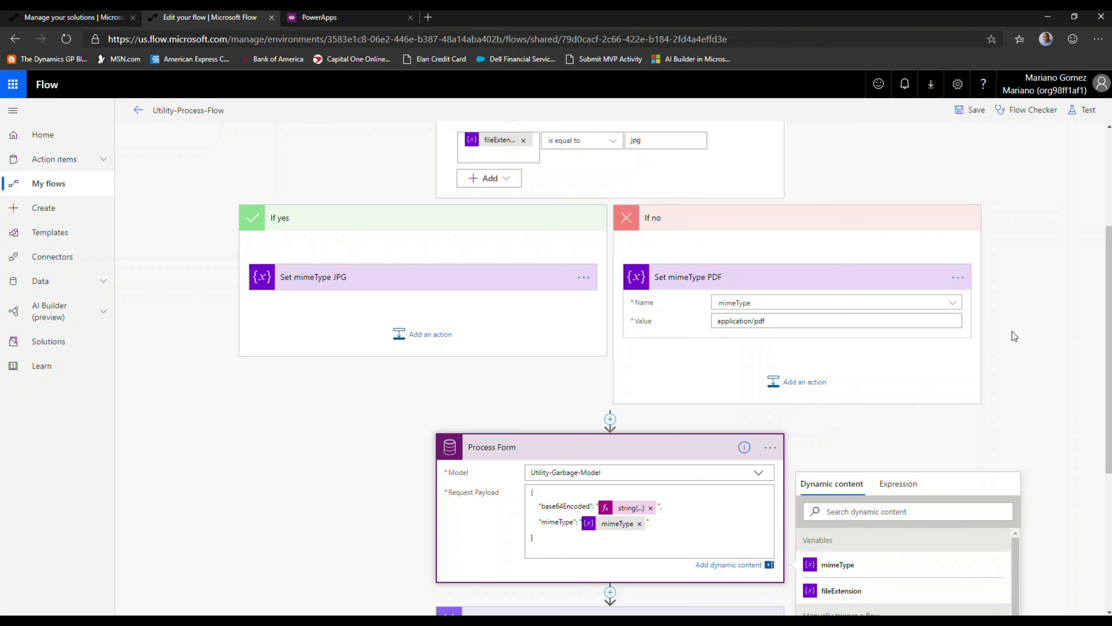
Step: Save the flow and test it using data from the most recent previous run
left_click_drag(1109, 306, 1109, 313)
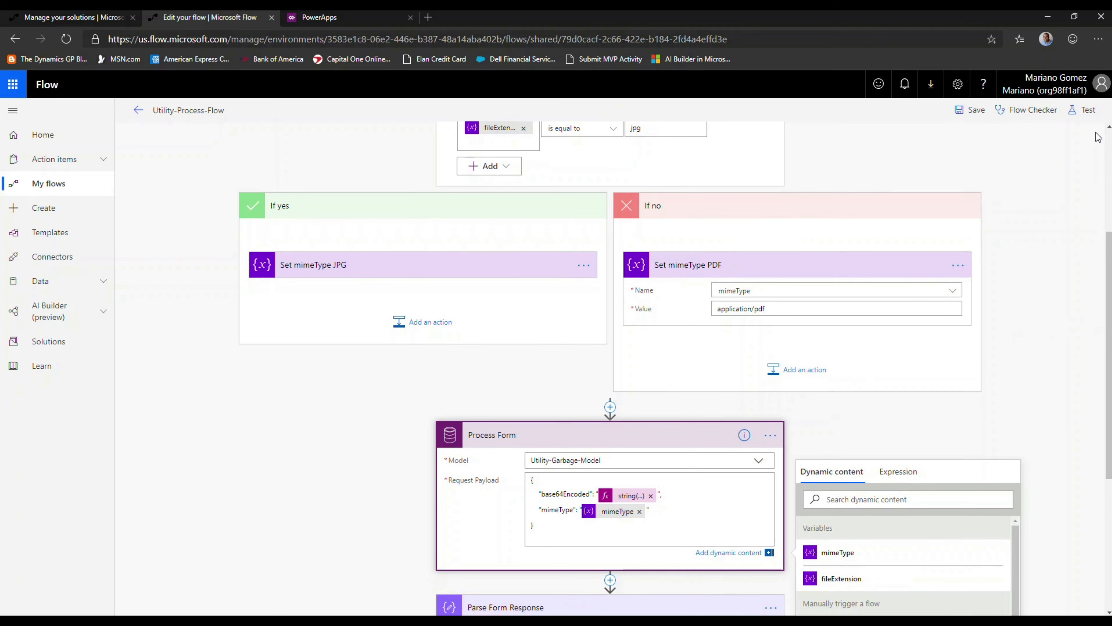
left_click(1086, 113)
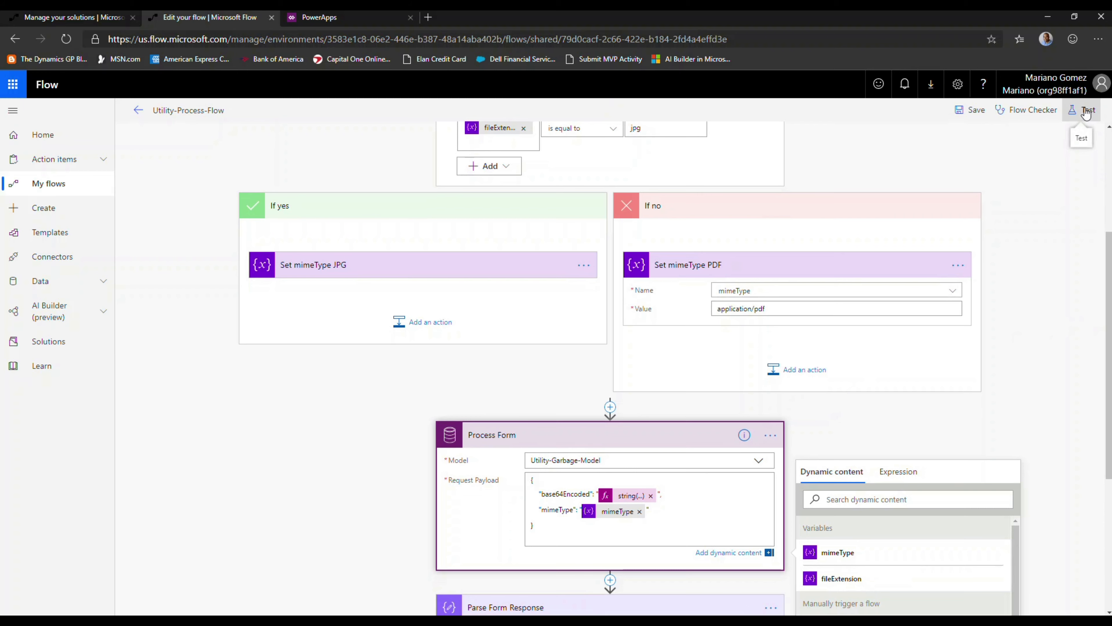
left_click(936, 188)
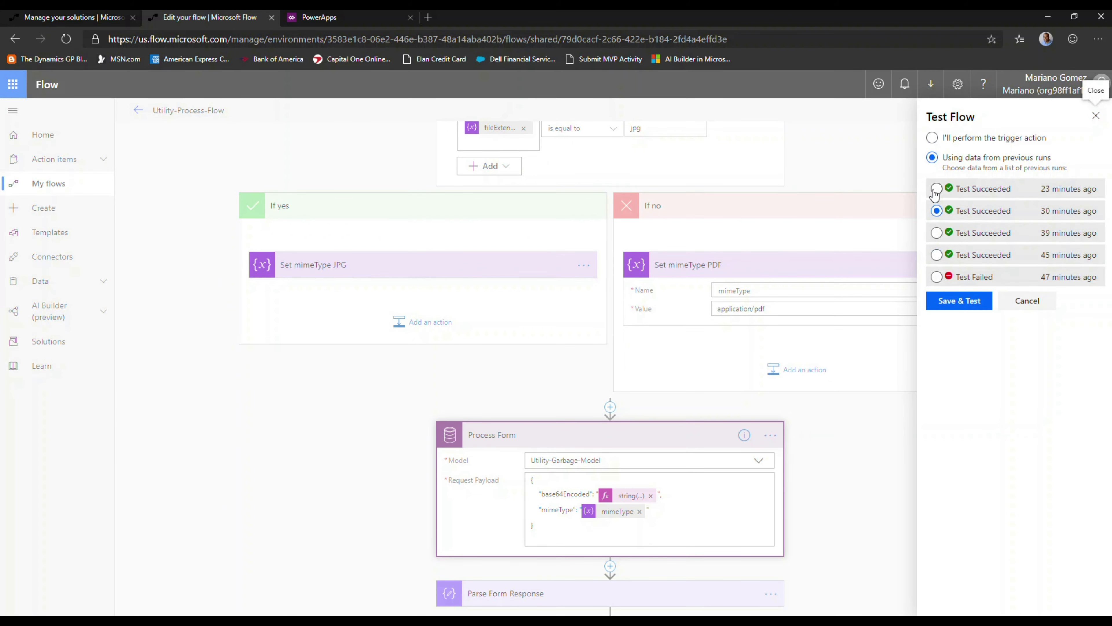
left_click(958, 302)
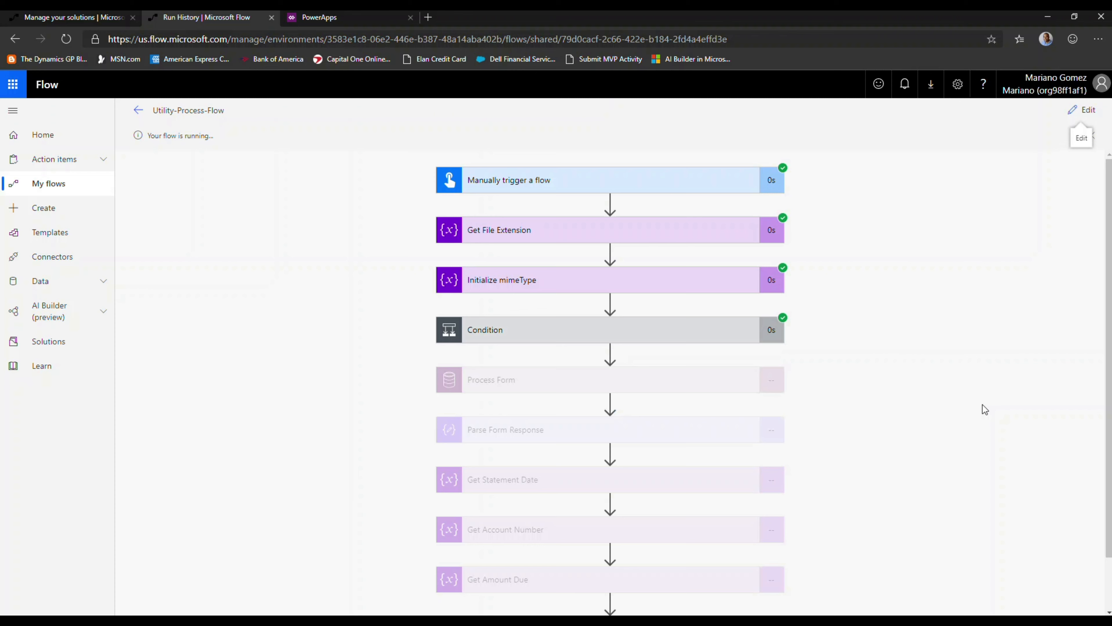
Step: Examine the run details of Condition, Get File Extension, Initialize mimeType and Set mimeType JPG
left_click(614, 329)
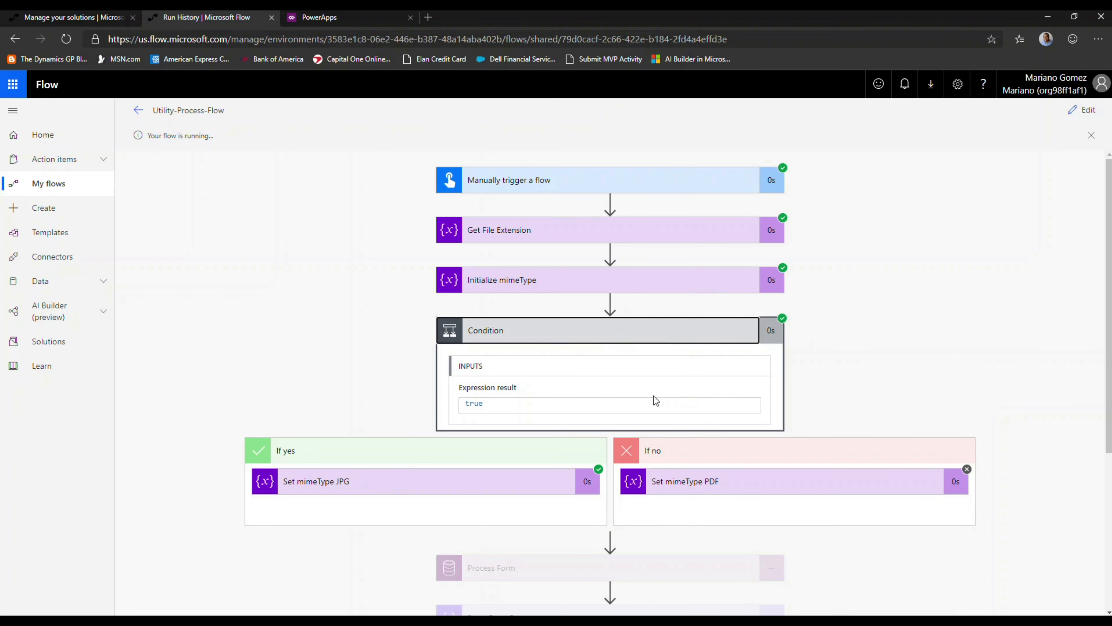
left_click(550, 241)
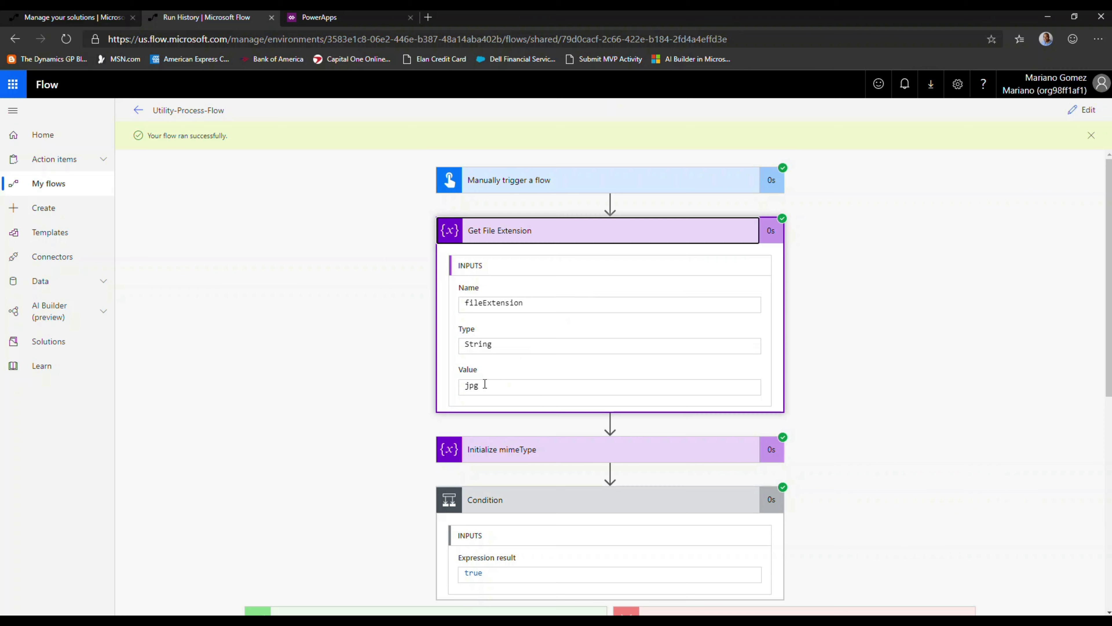
left_click(527, 450)
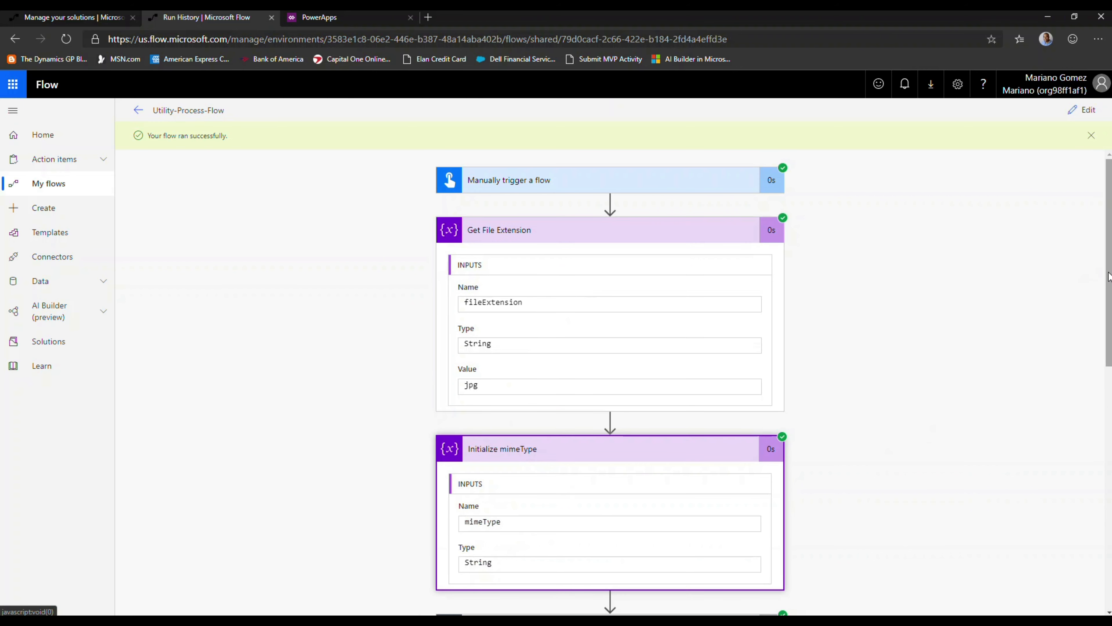
scroll(1103, 274, "down", 8)
scroll(550, 396, "down", 1)
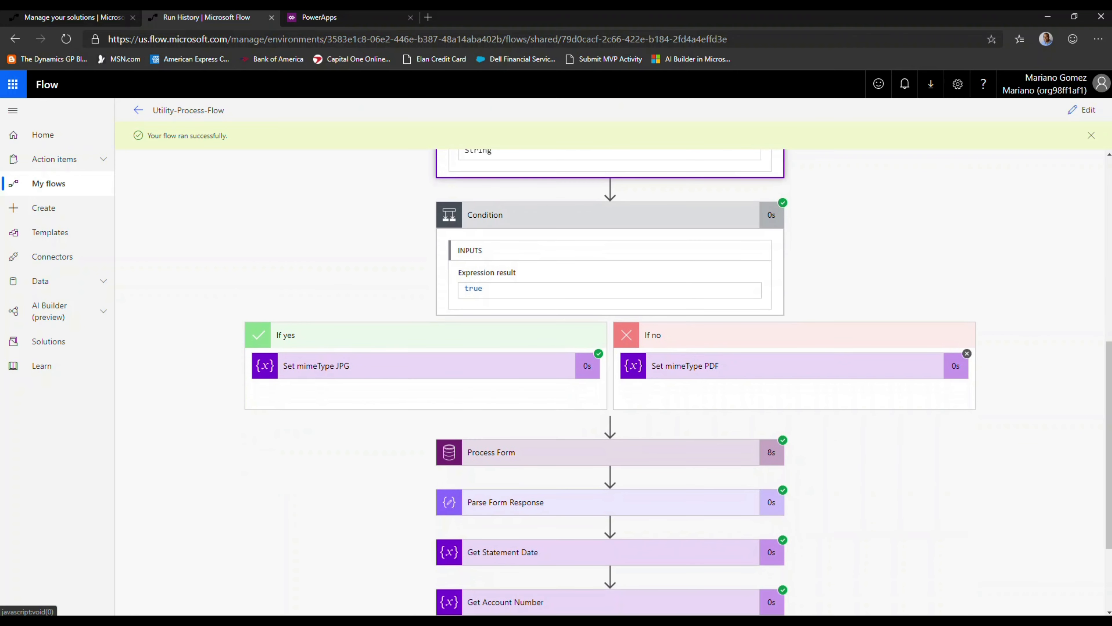
left_click(494, 366)
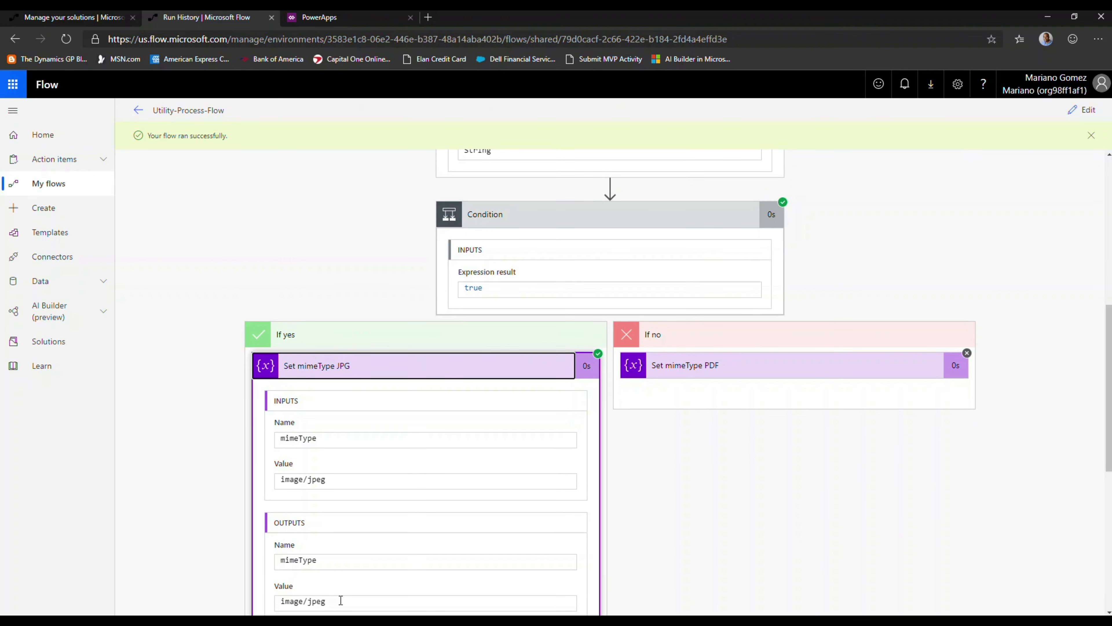
left_click_drag(1109, 334, 1107, 167)
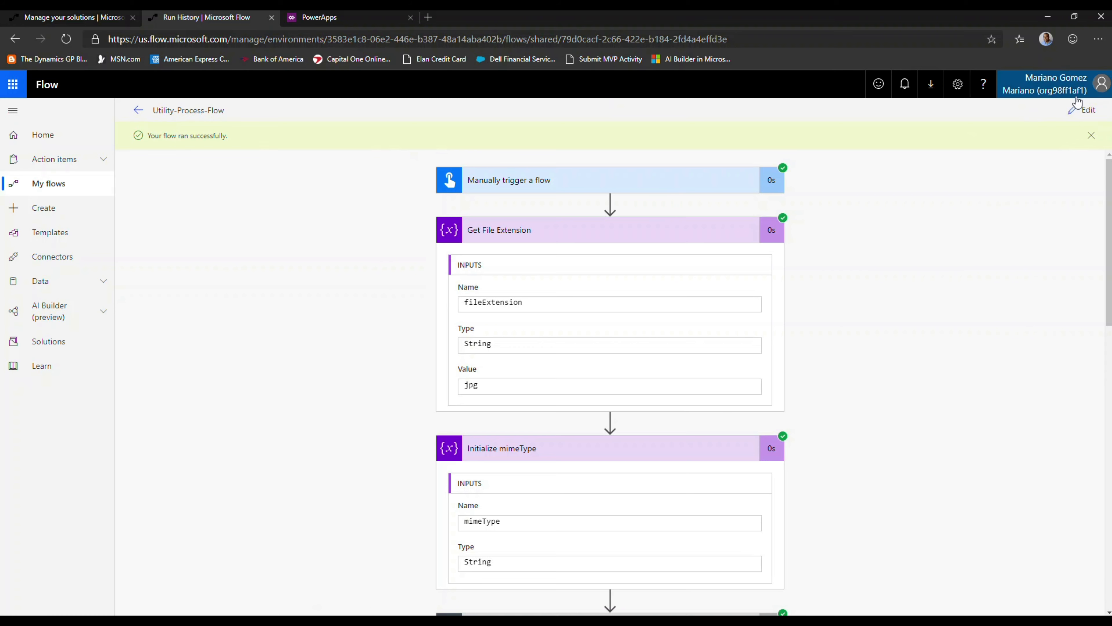
Step: Reopen the flow for editing, then save it and start a test with a manually performed trigger action
left_click(1082, 110)
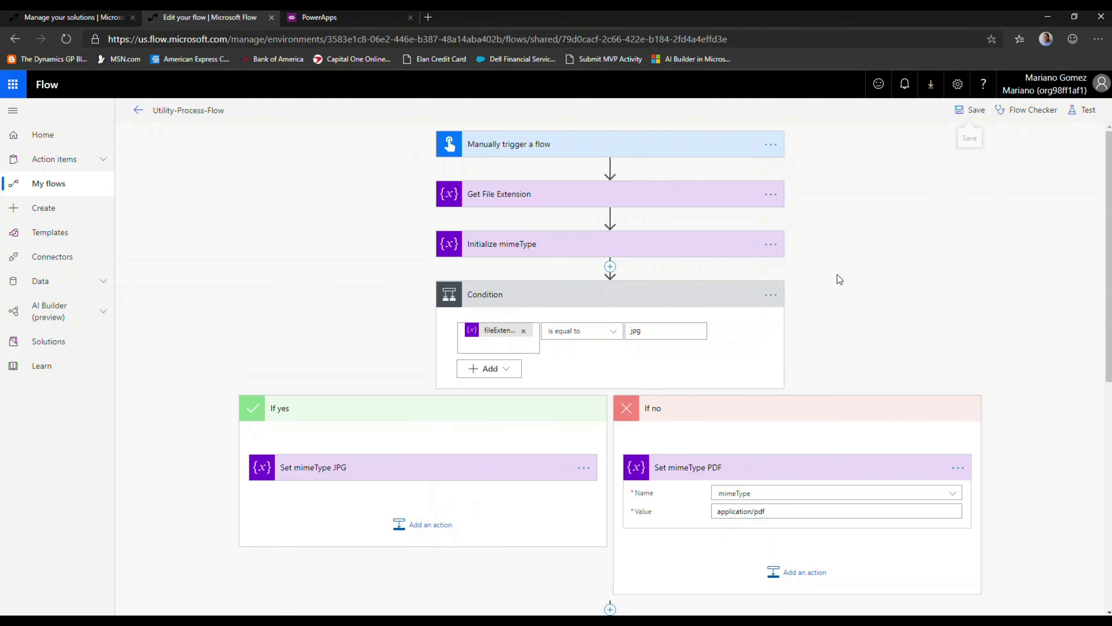
left_click(1084, 110)
left_click(931, 138)
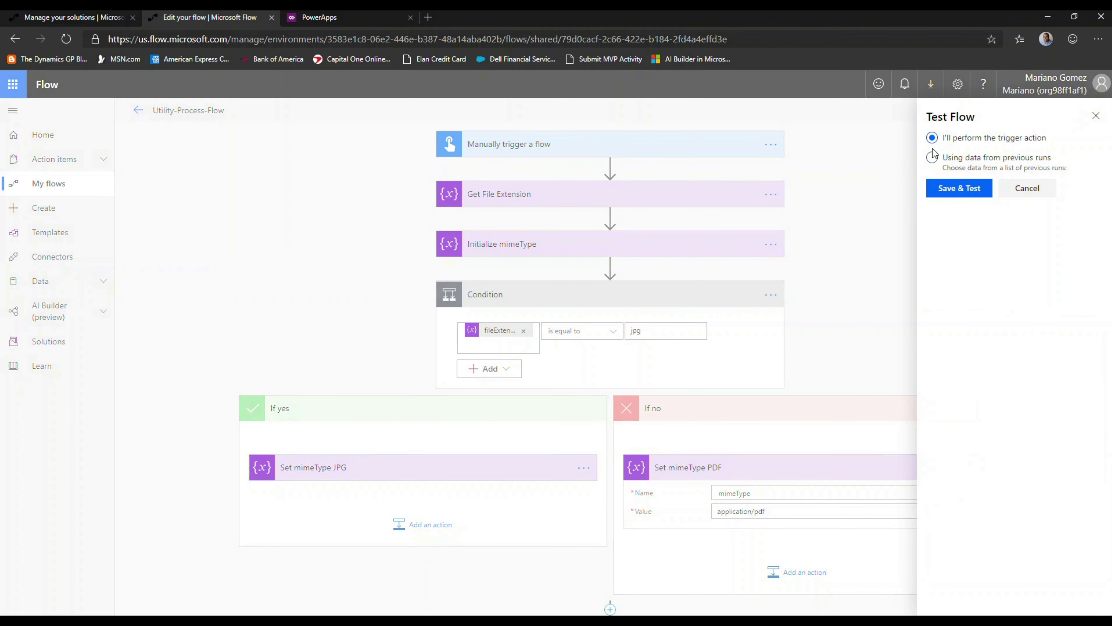
left_click(951, 190)
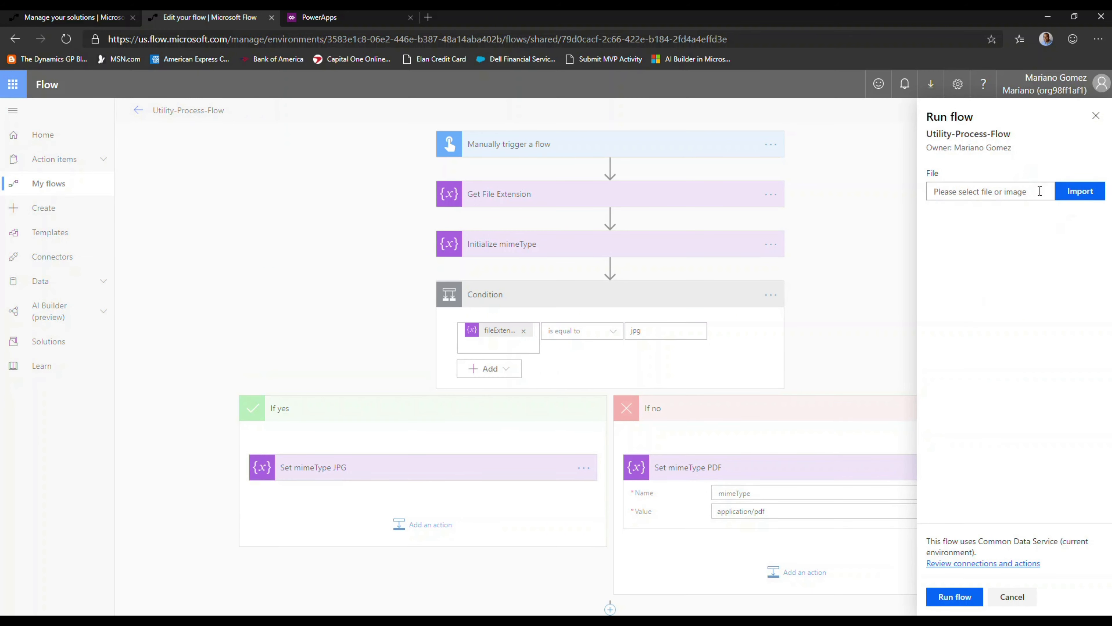
Step: Import roswell-apr.pdf from the Invoice Forms folder as the input file and run the flow
left_click(1084, 193)
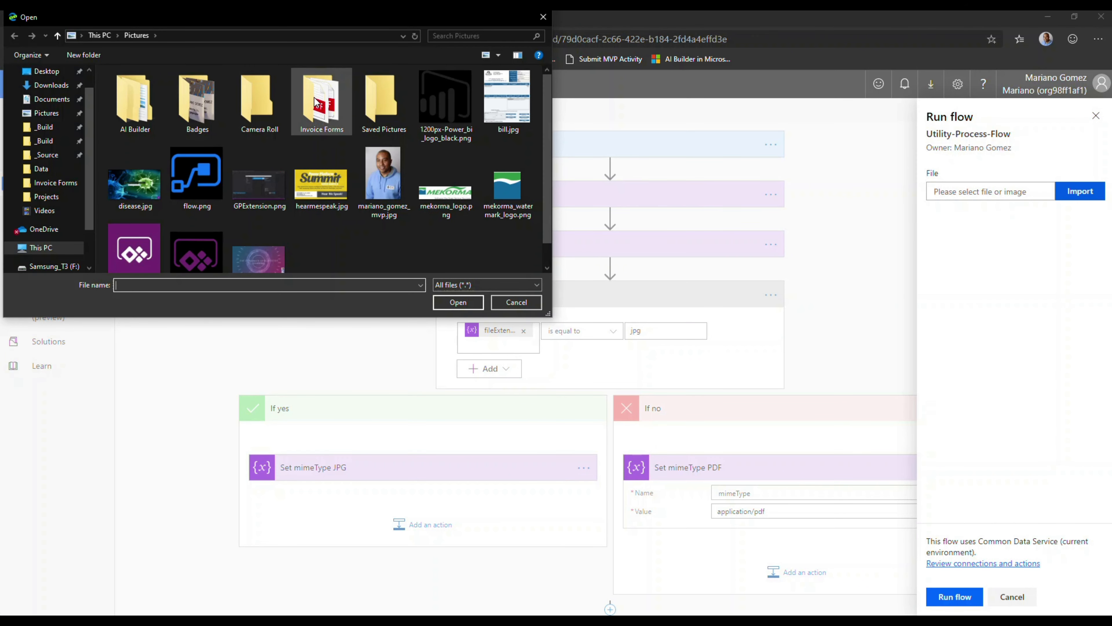
double_click(317, 103)
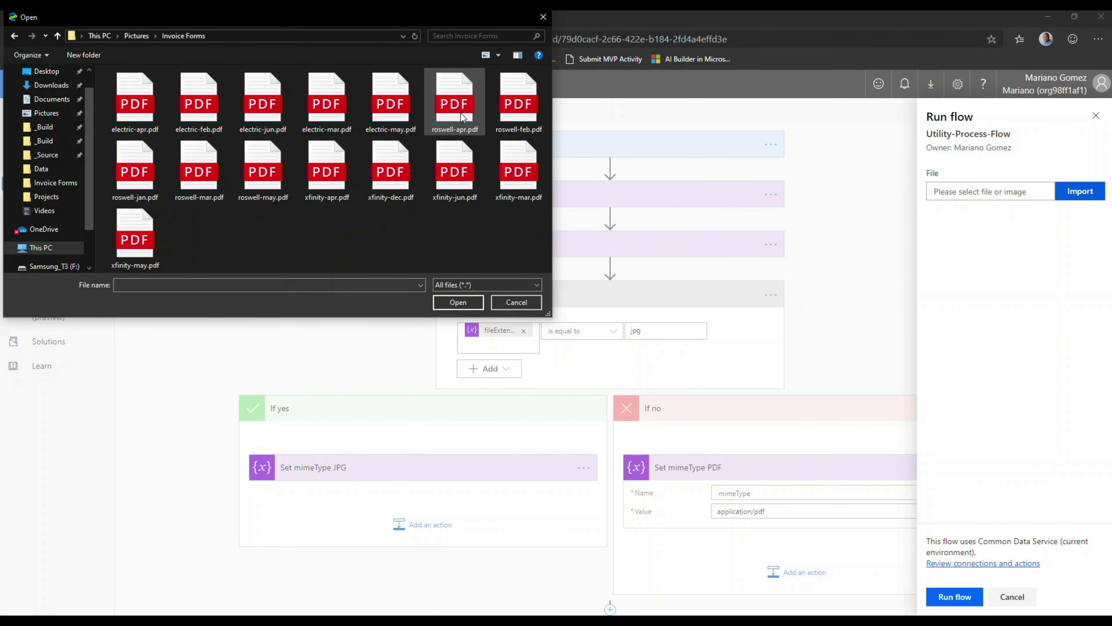
left_click(463, 118)
left_click(458, 301)
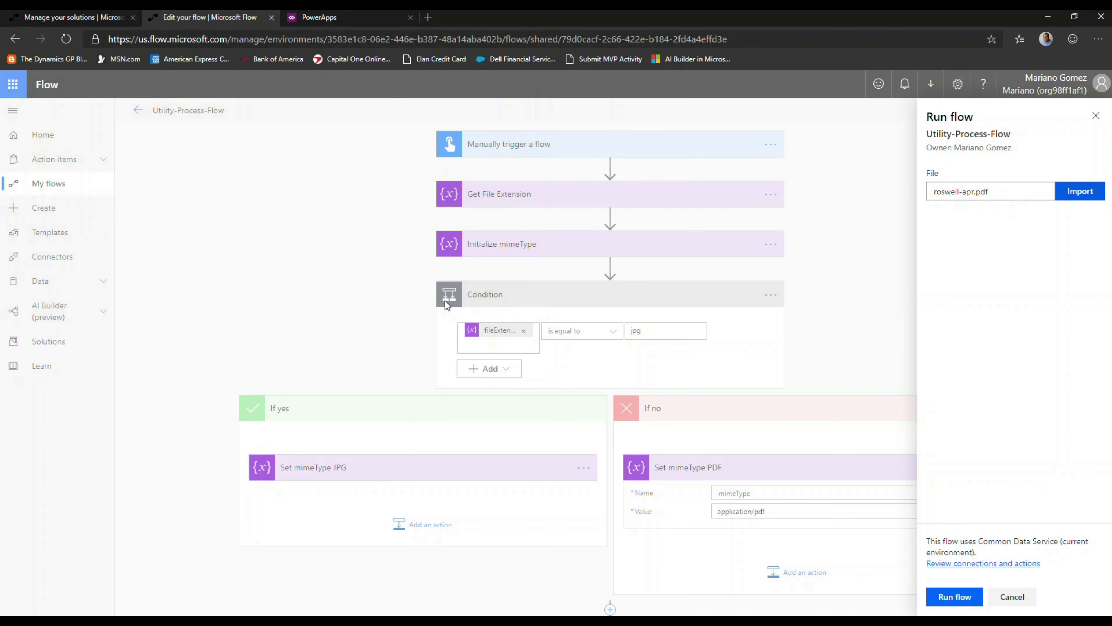
left_click(954, 596)
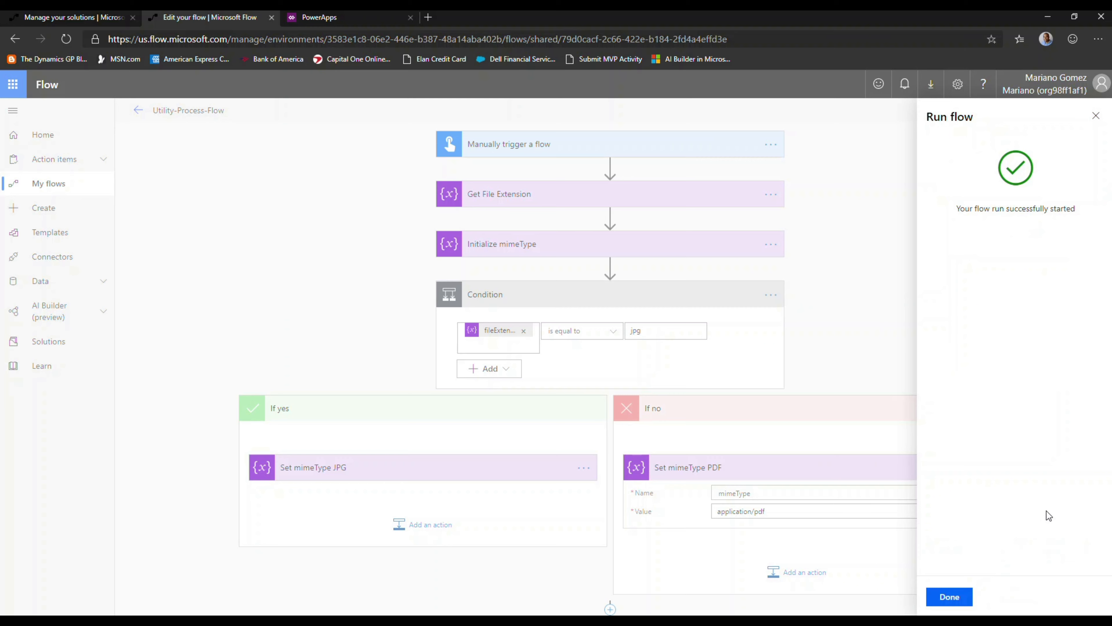
left_click(950, 596)
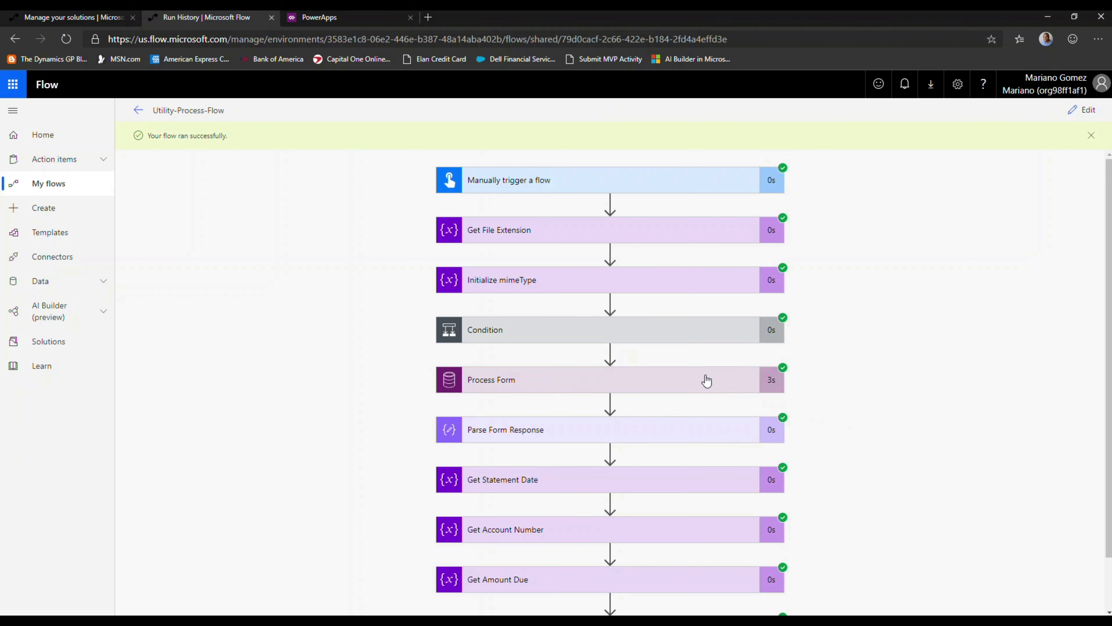
Step: Examine the run details of the Condition and the Set mimeType PDF action in its If no branch
left_click(679, 334)
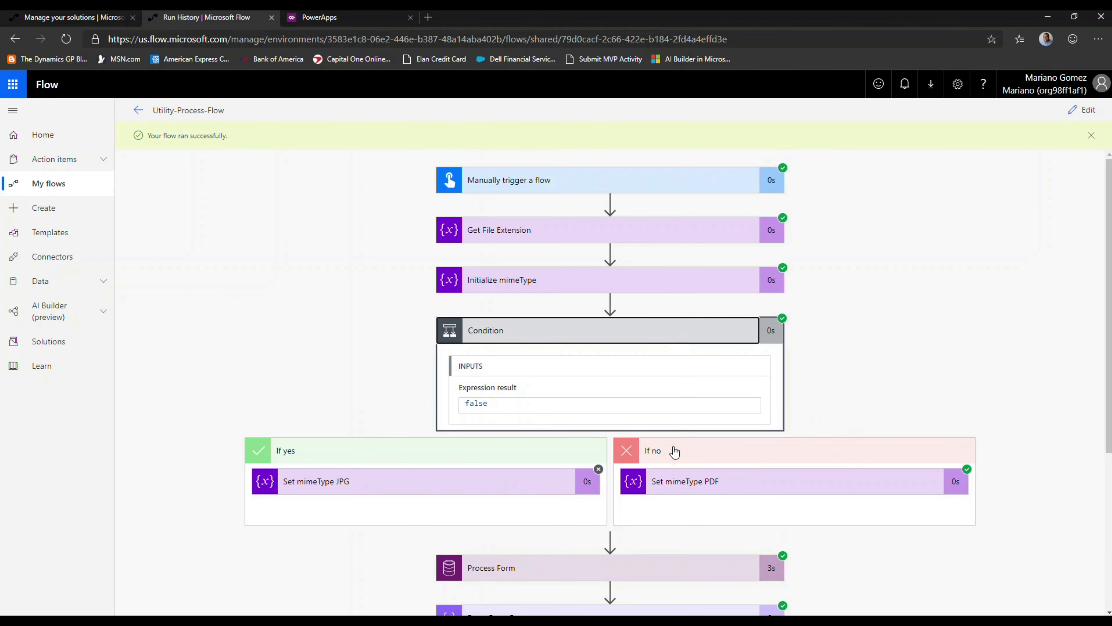
left_click(763, 484)
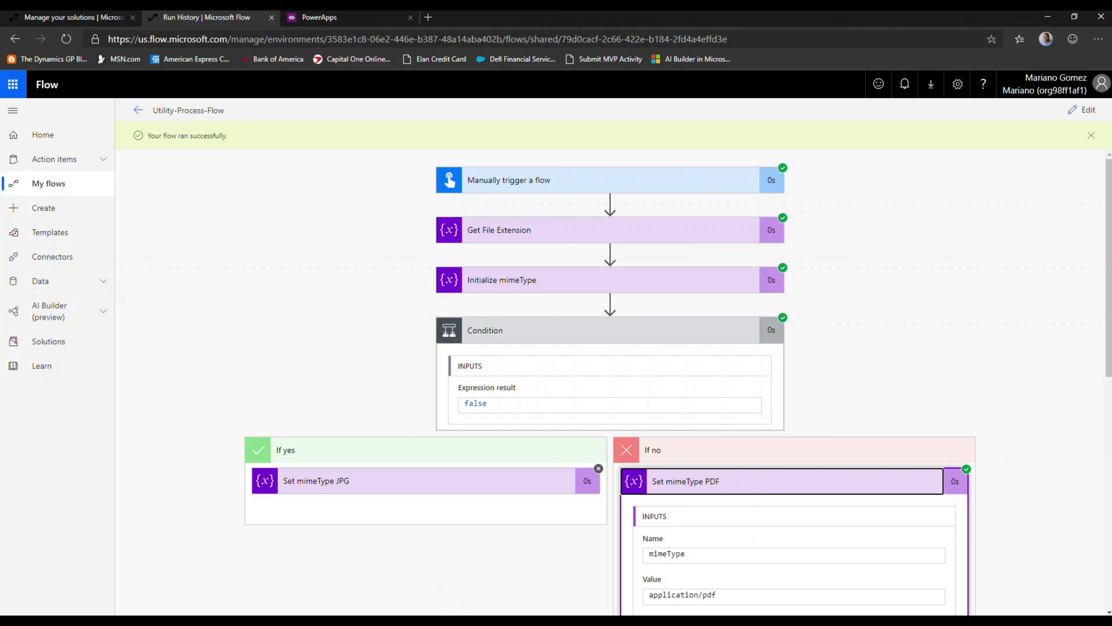
scroll(678, 381, "down", 6)
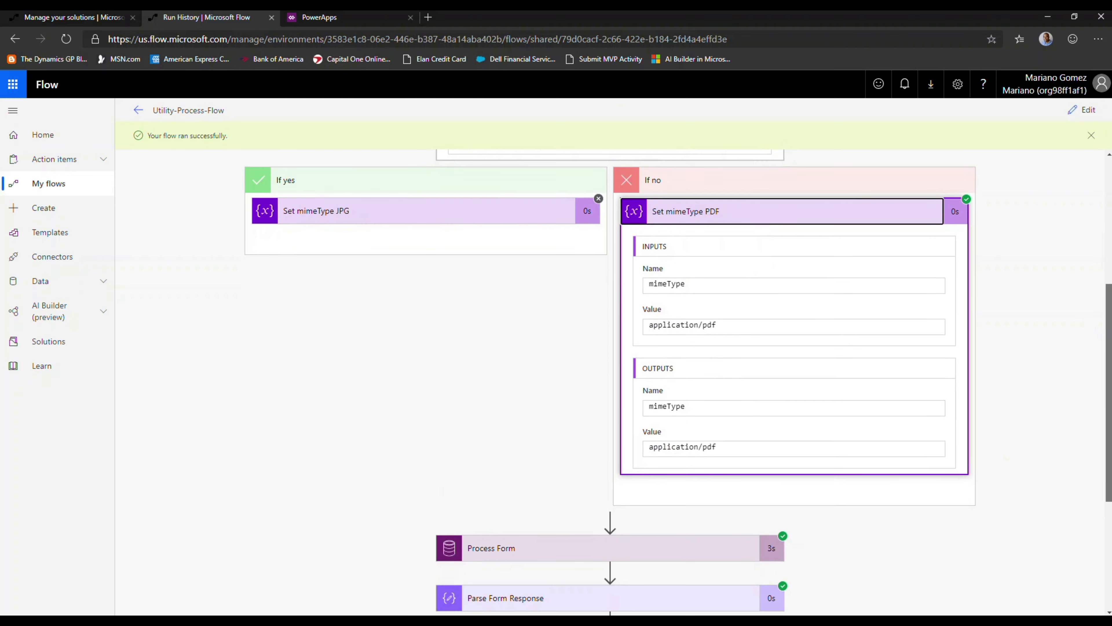
Step: Inspect the Process Form run details, looking through the item/request value in its inputs for the encoded file and mimeType
scroll(677, 382, "down", 3)
left_click(584, 447)
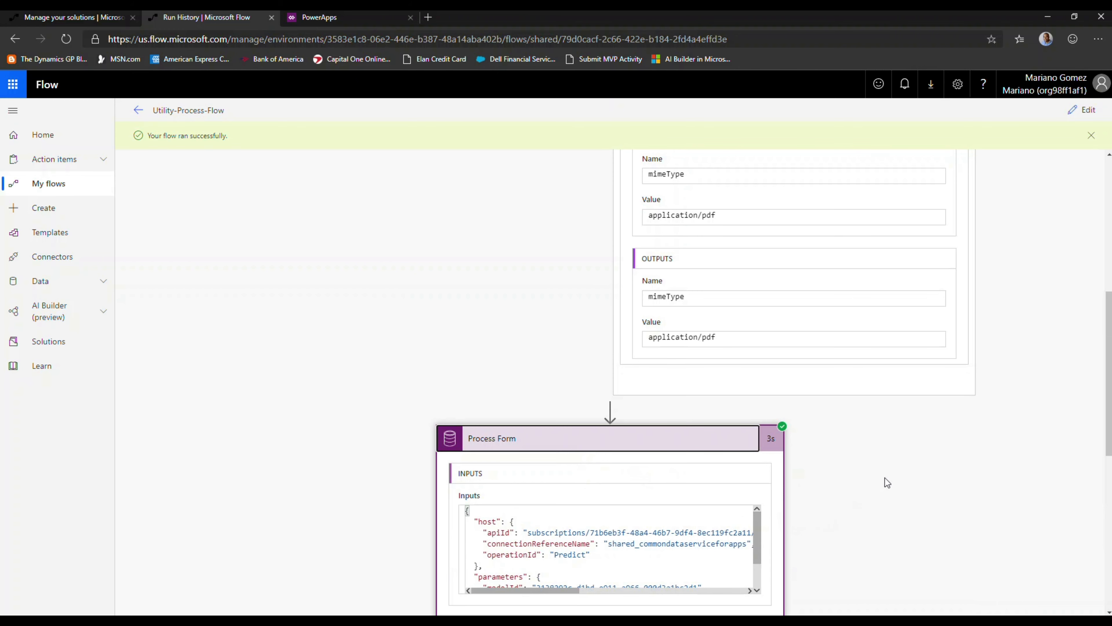
left_click_drag(1108, 379, 1108, 461)
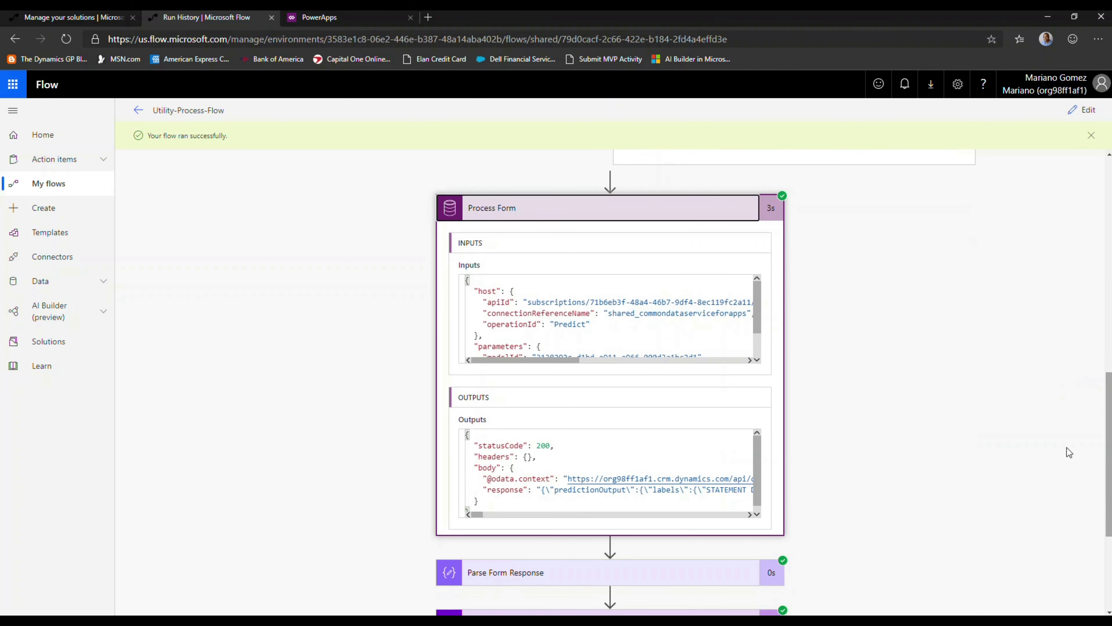
left_click_drag(757, 313, 758, 337)
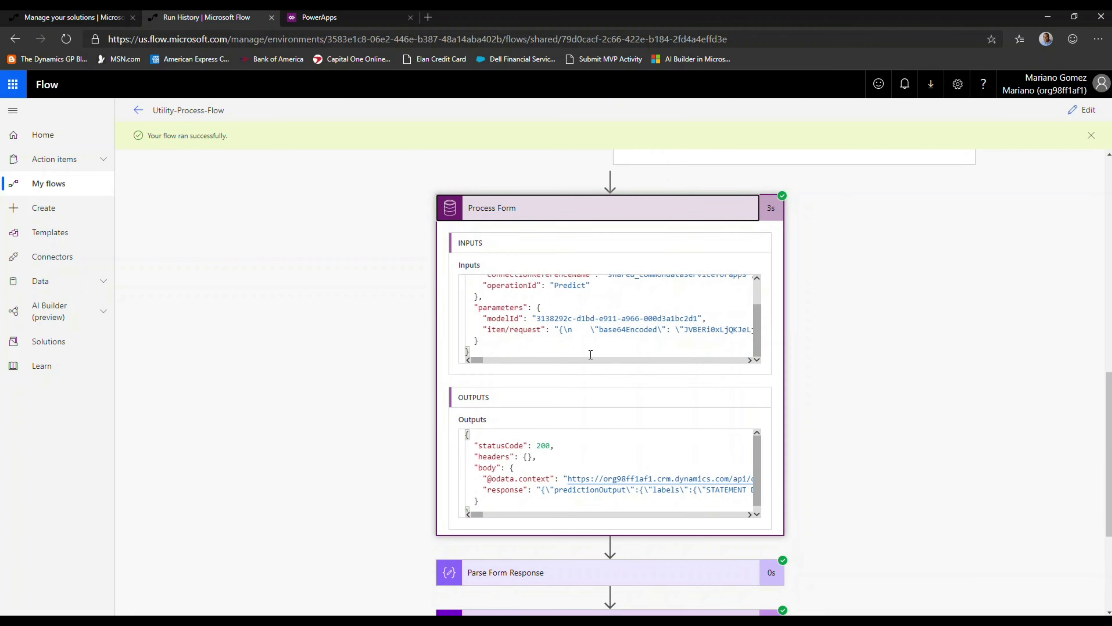
left_click_drag(482, 361, 749, 368)
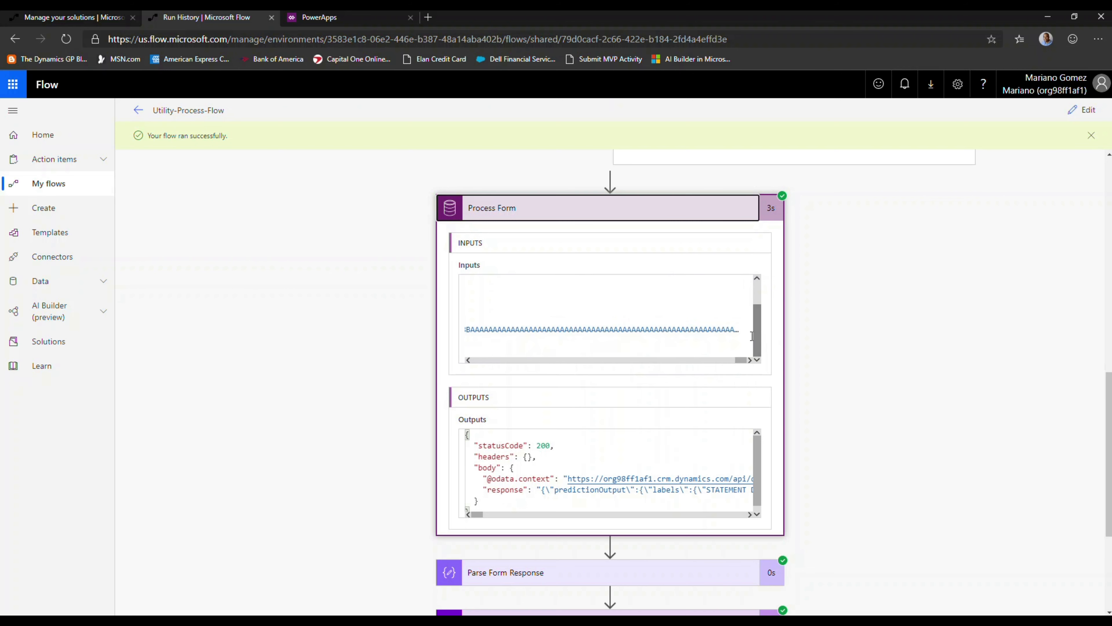
left_click(710, 362)
left_click_drag(736, 360, 457, 364)
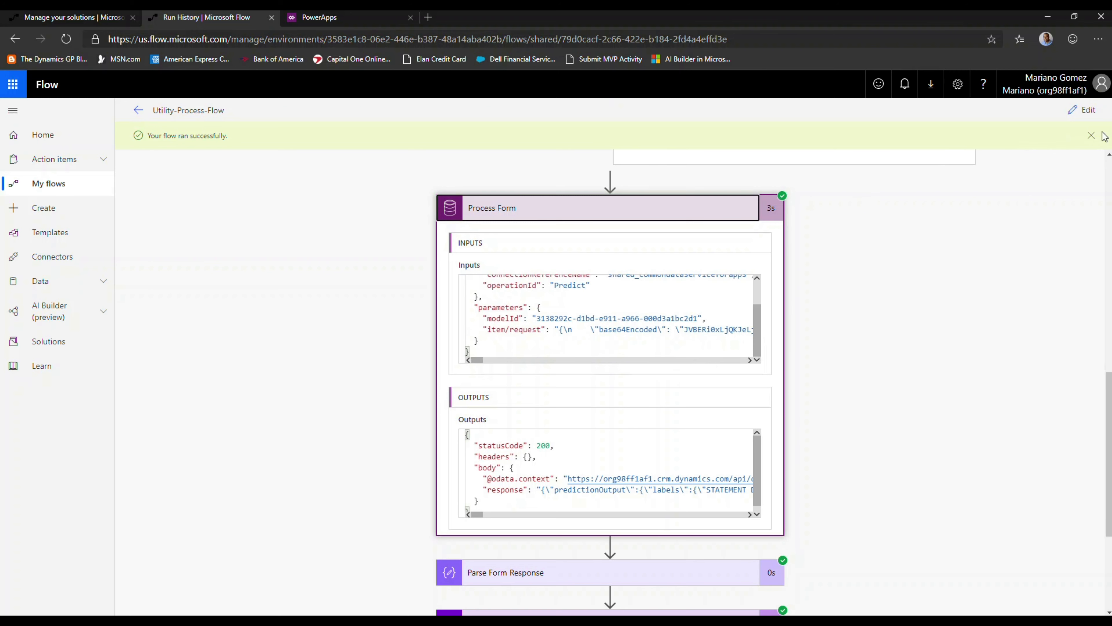
Step: Dismiss the run notification and reopen the flow for editing to review the Process Form request payload
left_click(1091, 135)
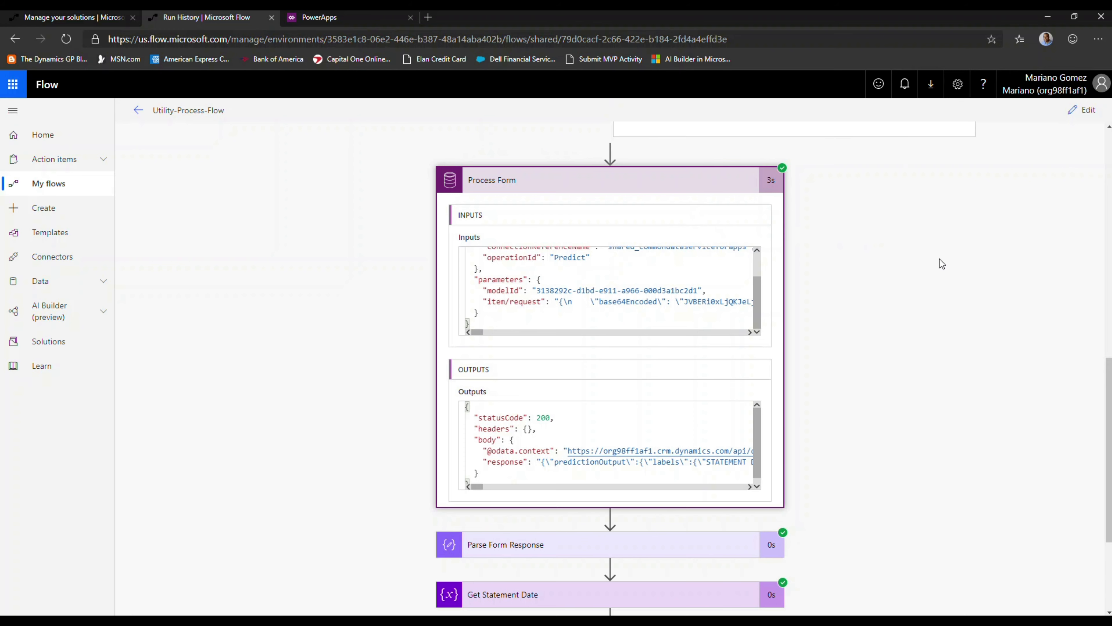
left_click(1083, 110)
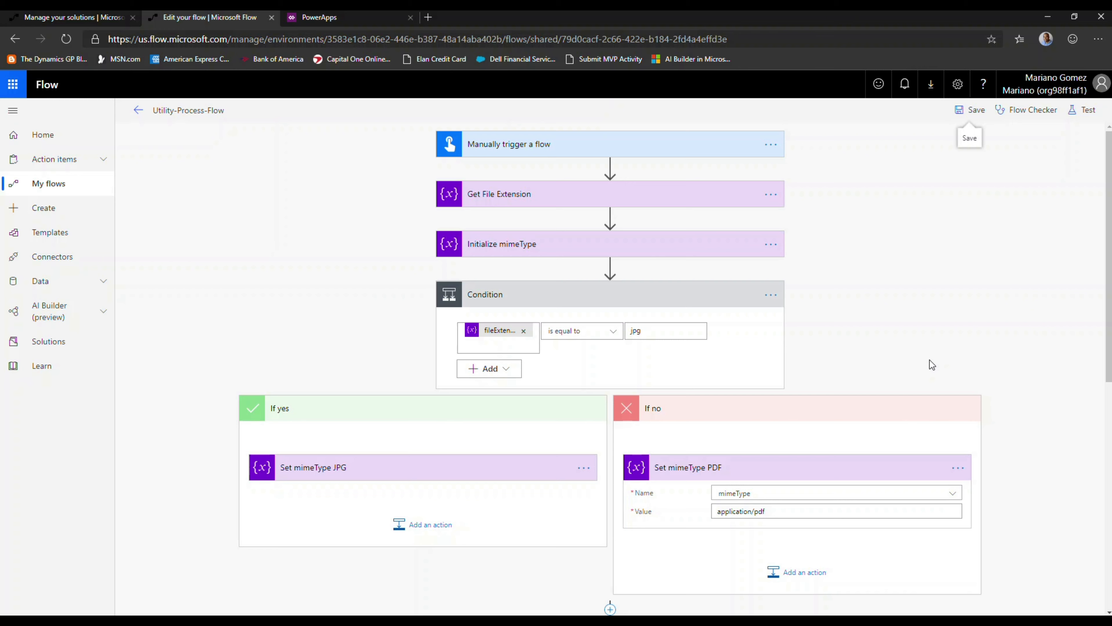
left_click_drag(1107, 199, 1107, 307)
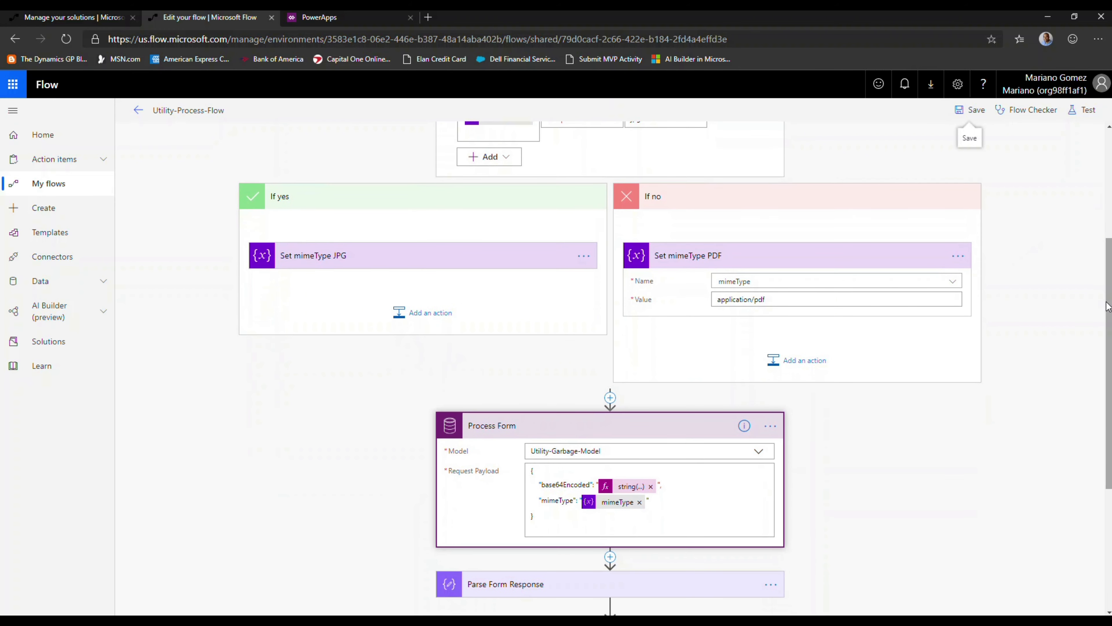